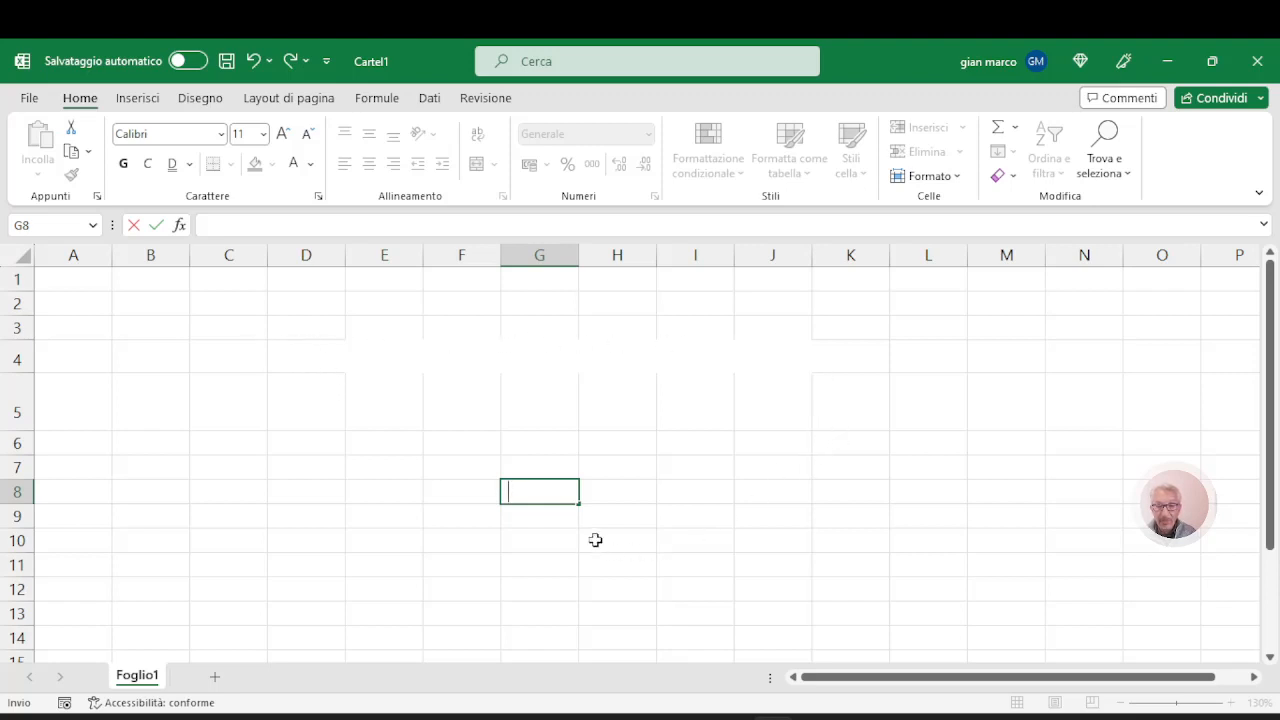
# Step: Enter the text "pizza" in cell D3
pyautogui.click(586, 468)
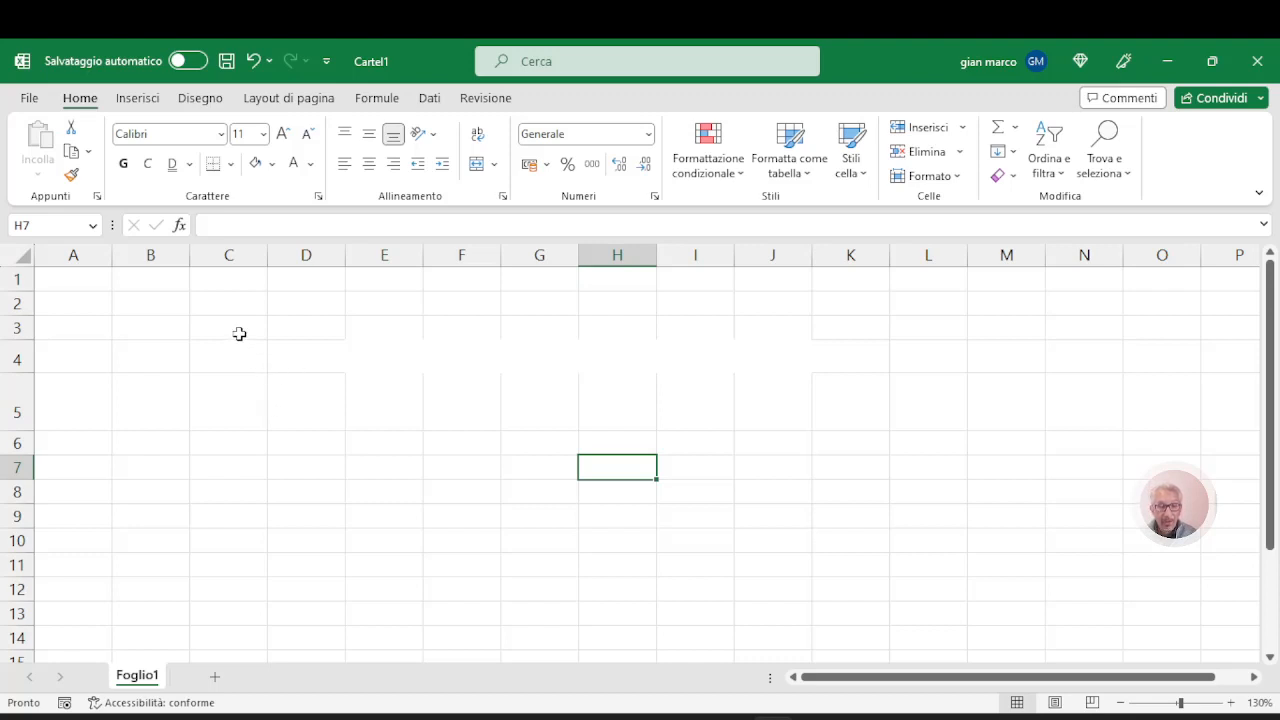
pyautogui.click(246, 331)
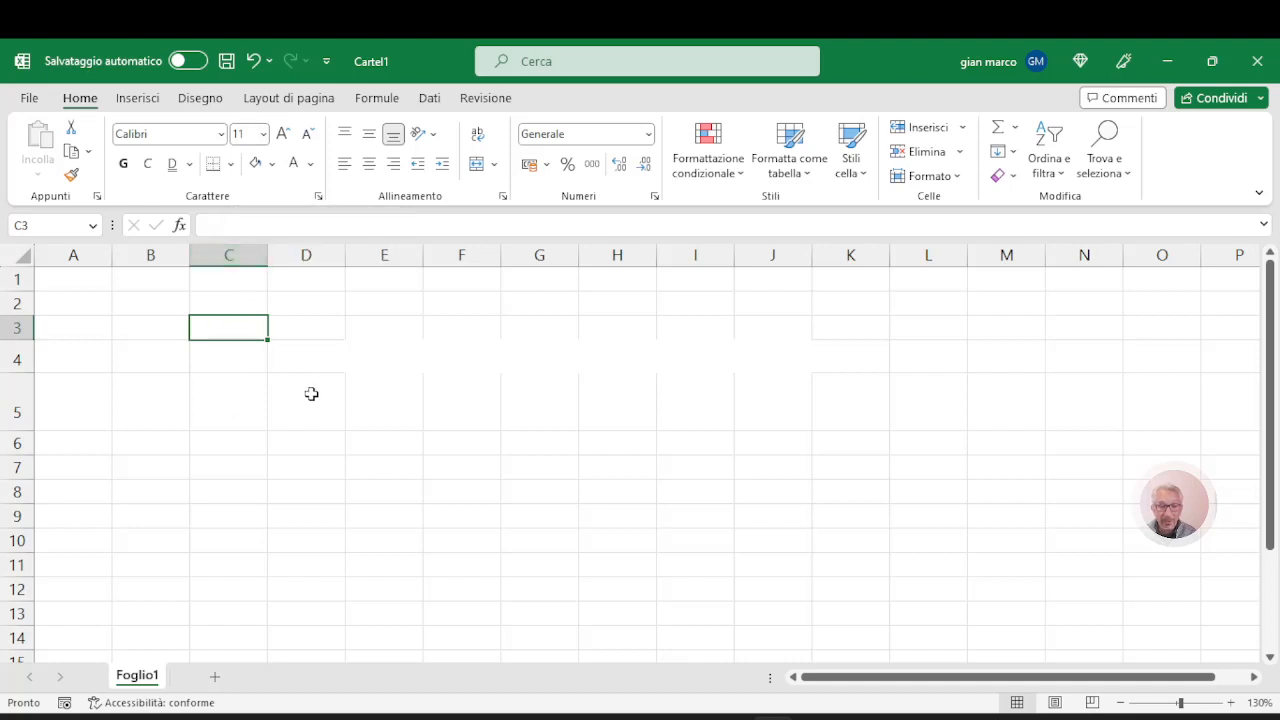
pyautogui.click(311, 332)
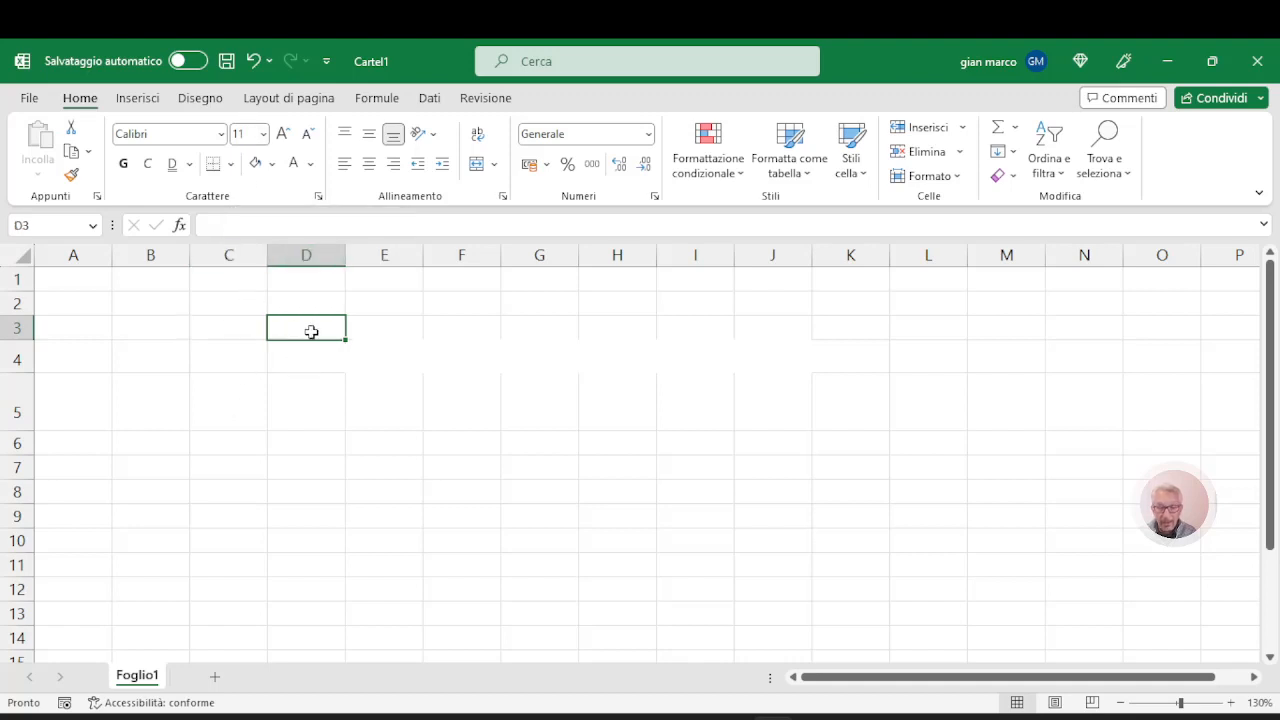
pyautogui.write('pizza')
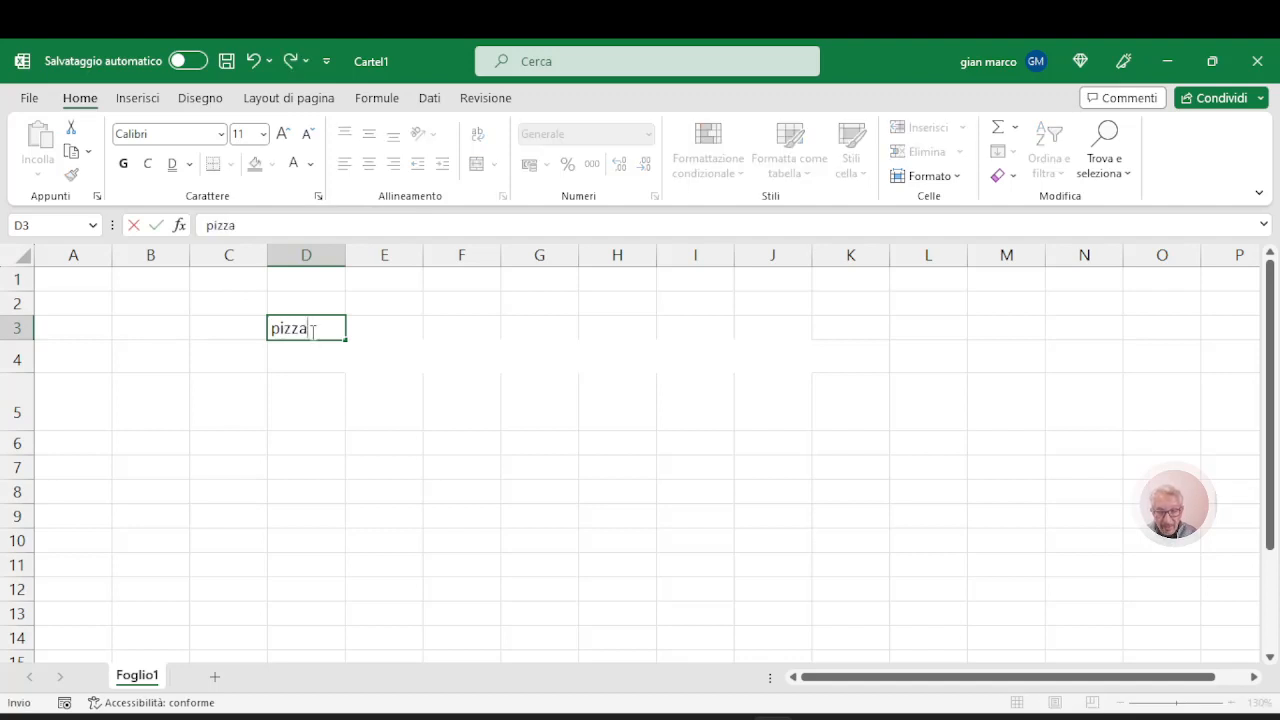
pyautogui.click(347, 435)
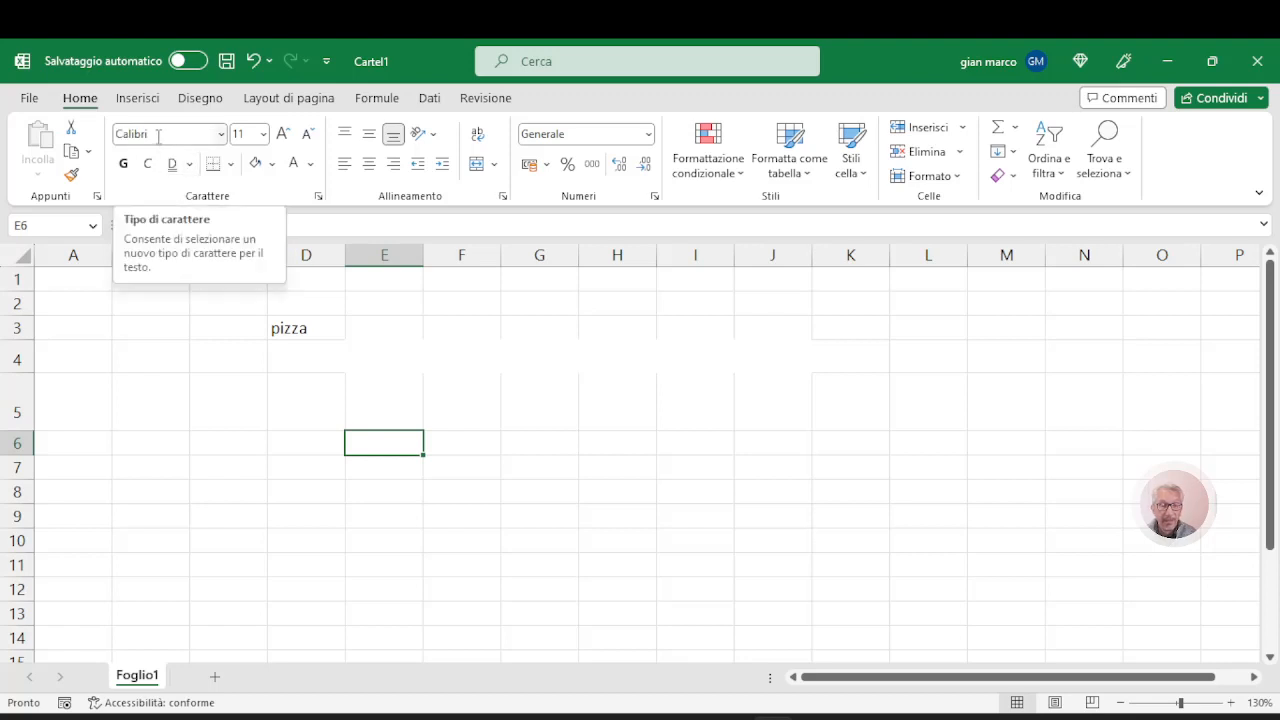
# Step: Change the font of "pizza" in cell D3 to Aharoni
pyautogui.click(308, 328)
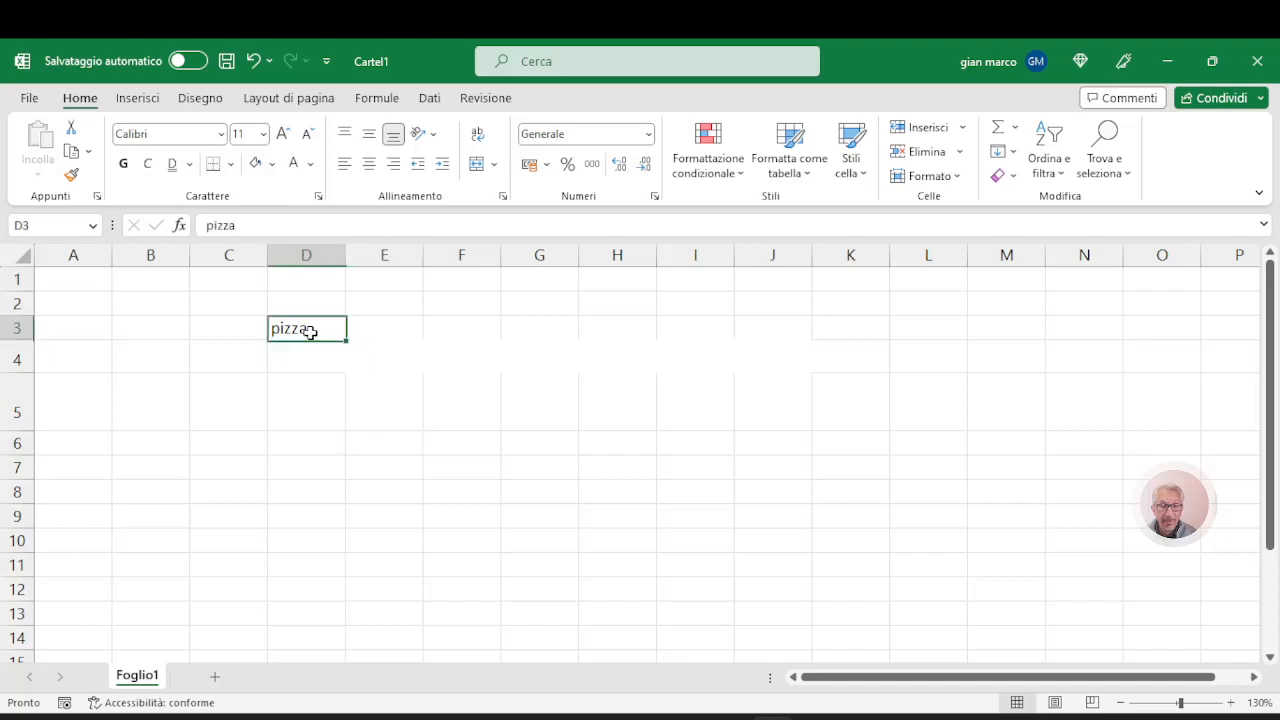
pyautogui.click(221, 134)
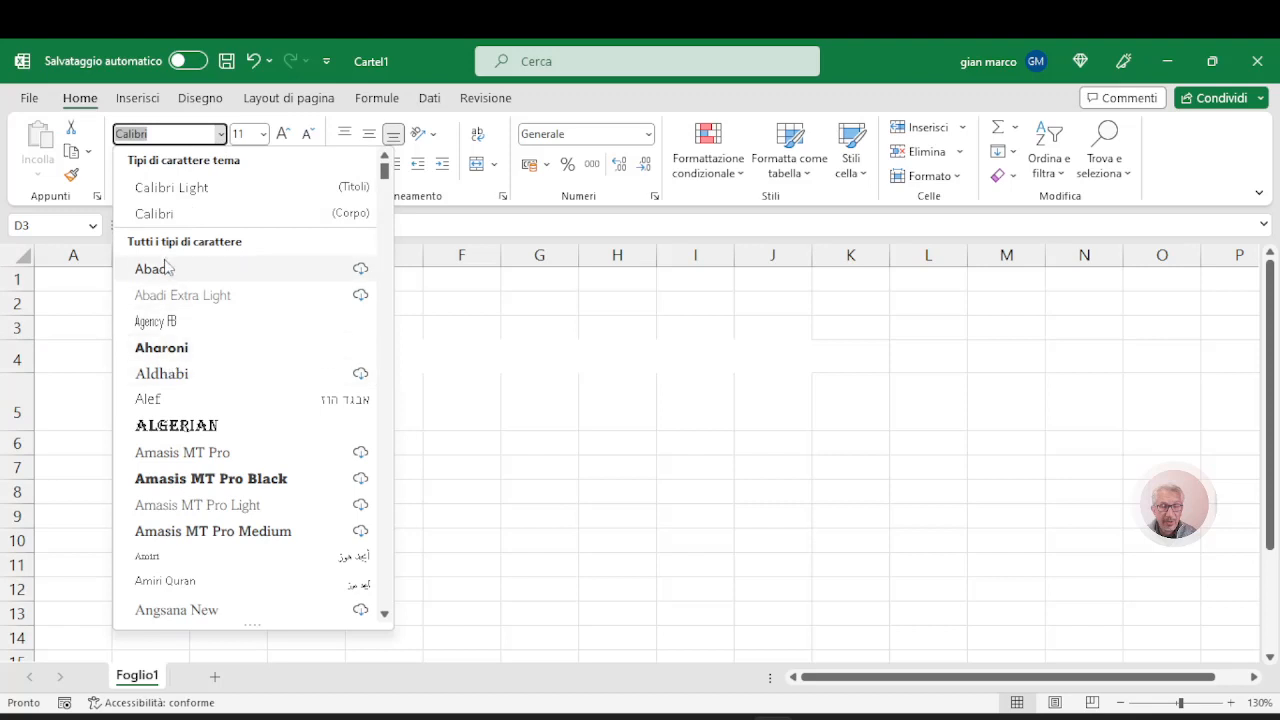
pyautogui.scroll(-6, 274, 358)
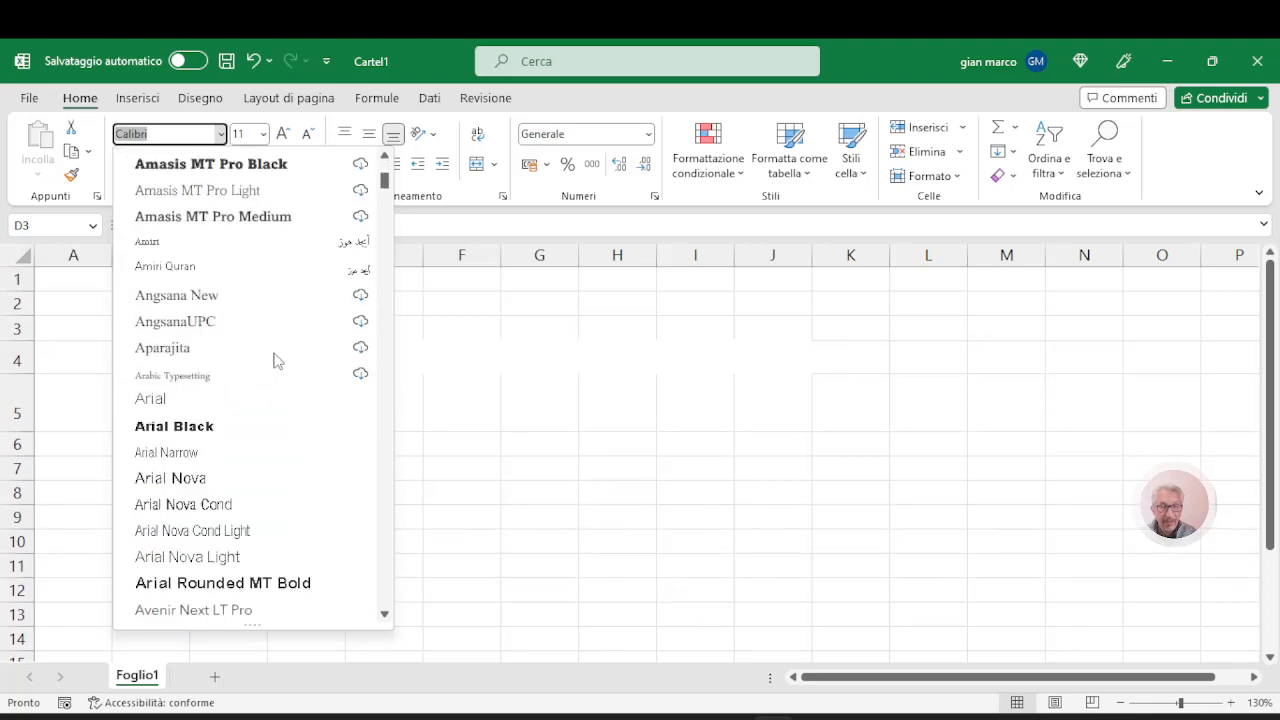
pyautogui.moveTo(384, 185)
pyautogui.mouseDown()
pyautogui.moveTo(396, 350)
pyautogui.moveTo(381, 597)
pyautogui.moveTo(381, 172)
pyautogui.mouseUp()
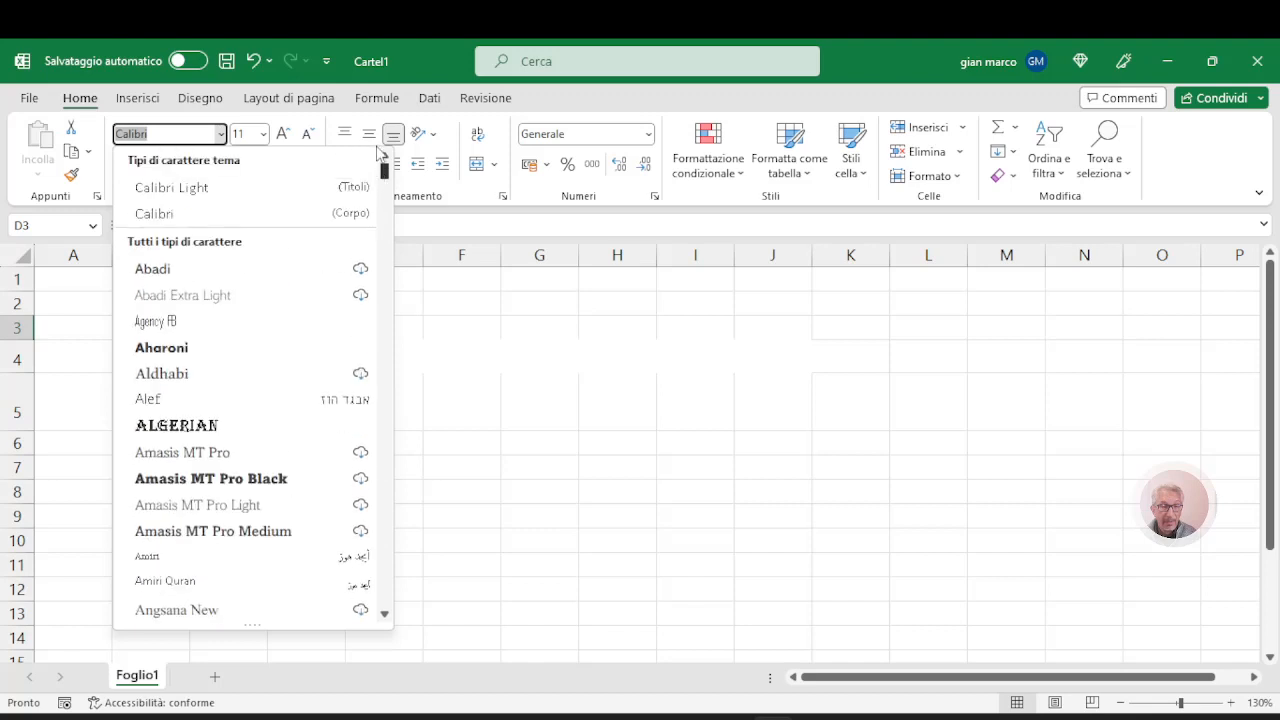
pyautogui.click(172, 346)
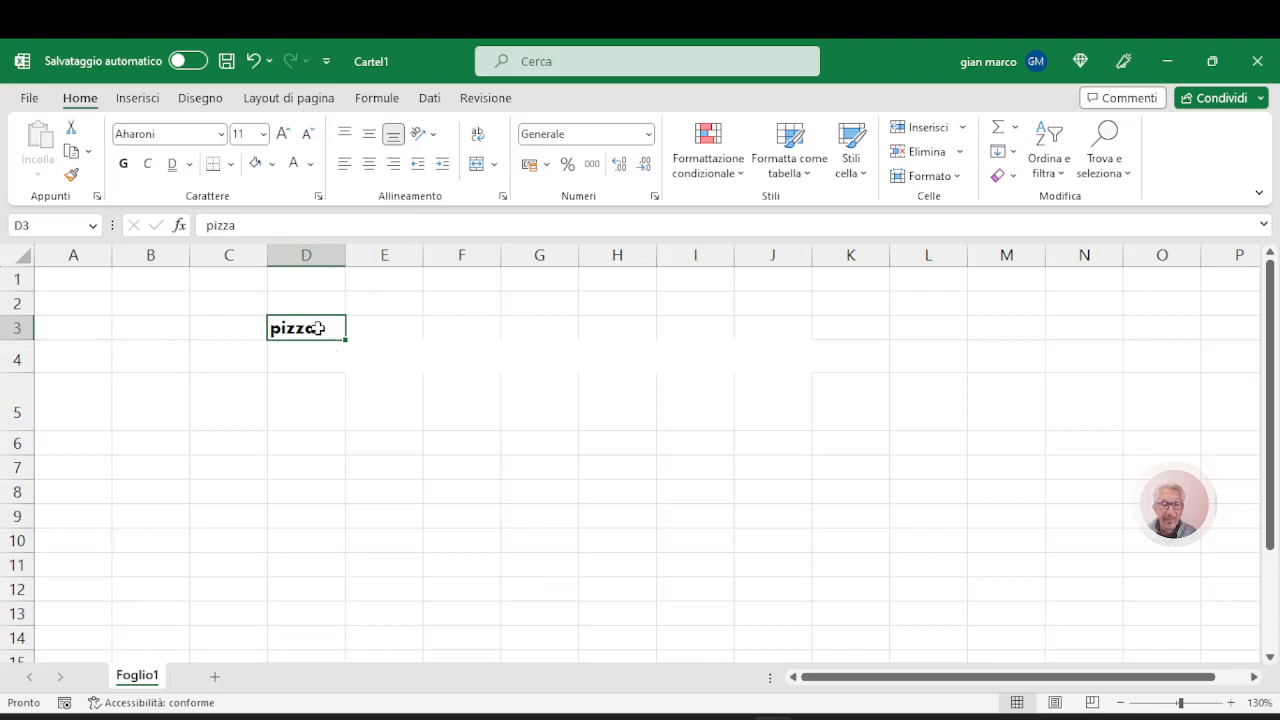
# Step: Change the font of the word in cell D3 to Tahoma
pyautogui.click(219, 134)
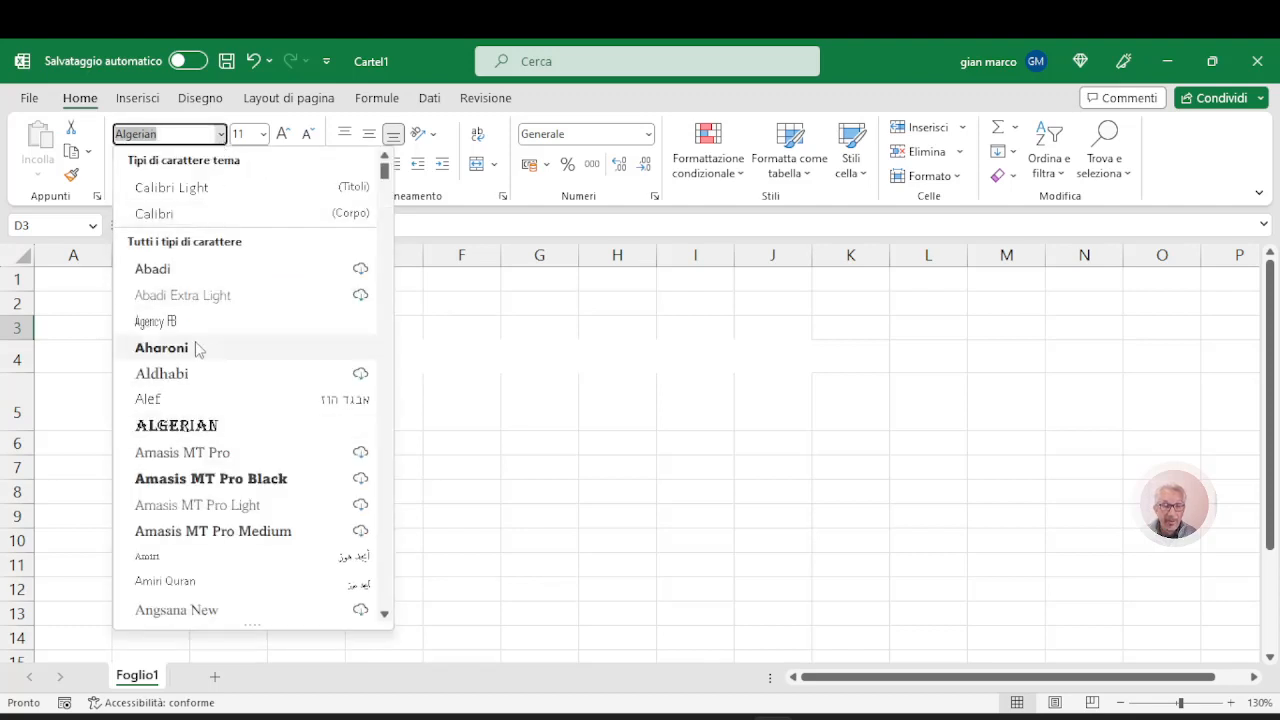
pyautogui.scroll(-2, 196, 350)
pyautogui.scroll(-2, 189, 364)
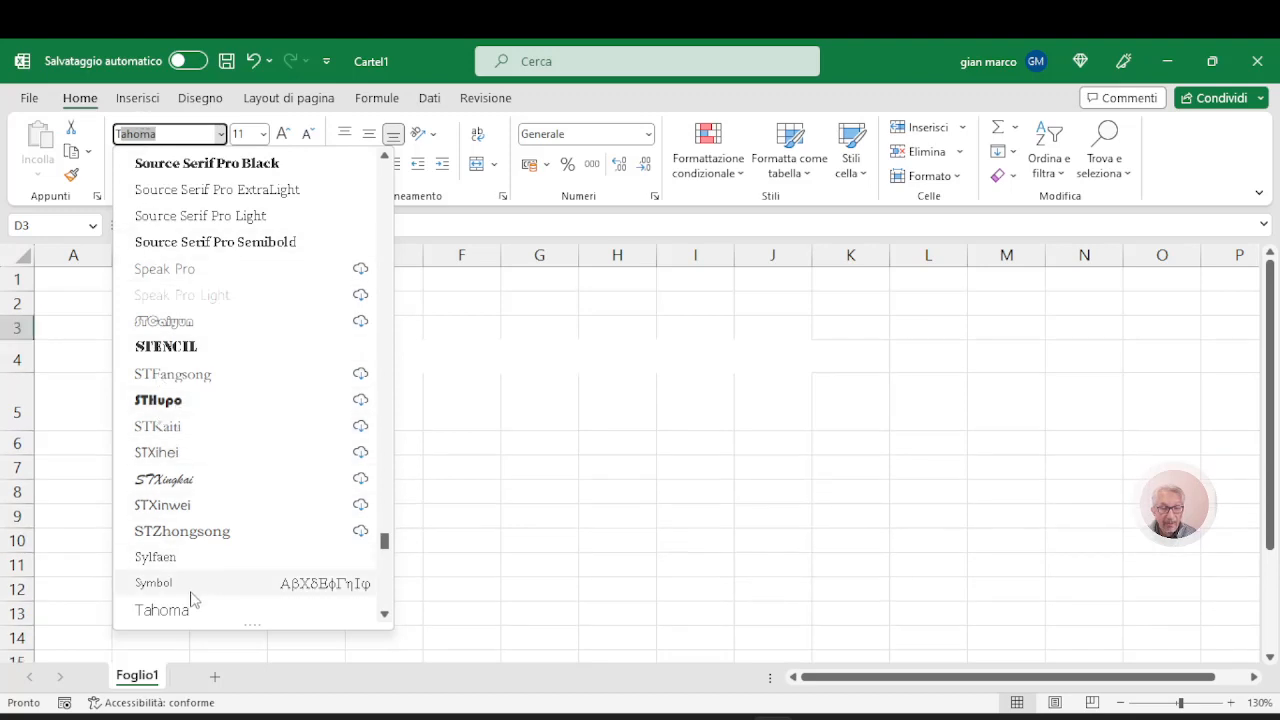
pyautogui.click(165, 611)
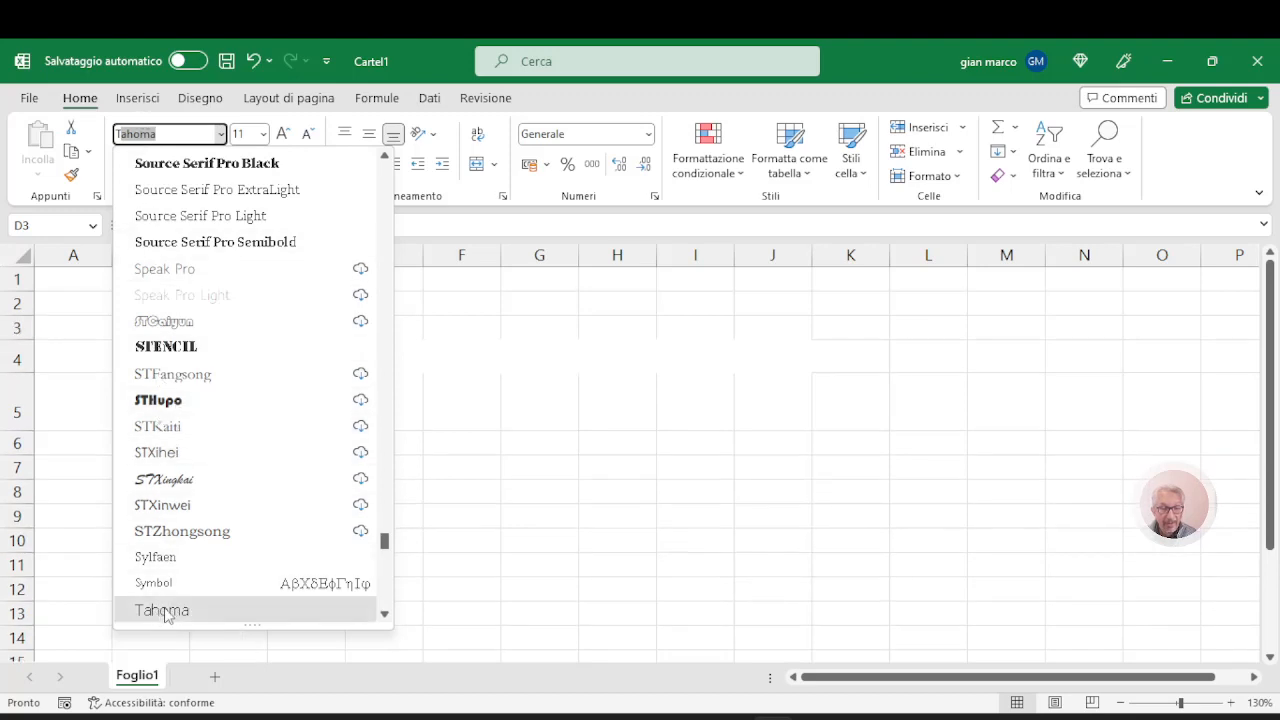
# Step: Change the font of the text in cell D3 to Frank Ruehl CLM
pyautogui.click(221, 134)
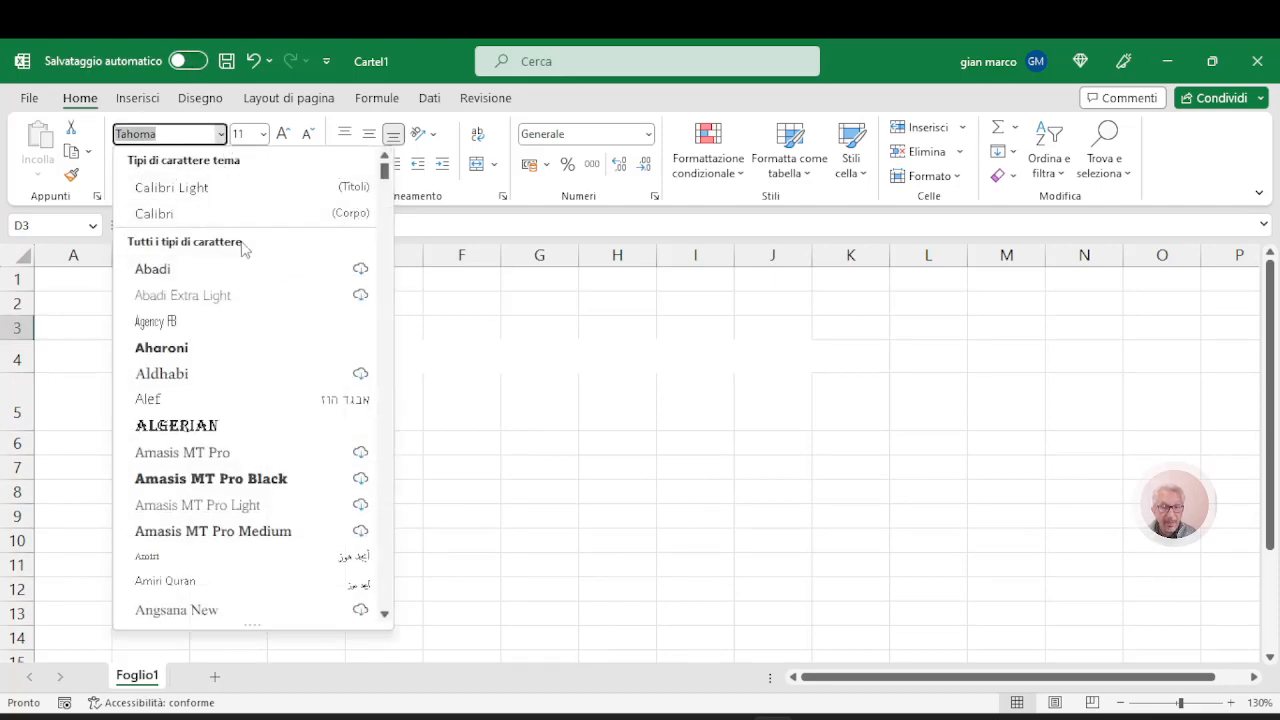
pyautogui.moveTo(389, 170); pyautogui.dragTo(393, 297)
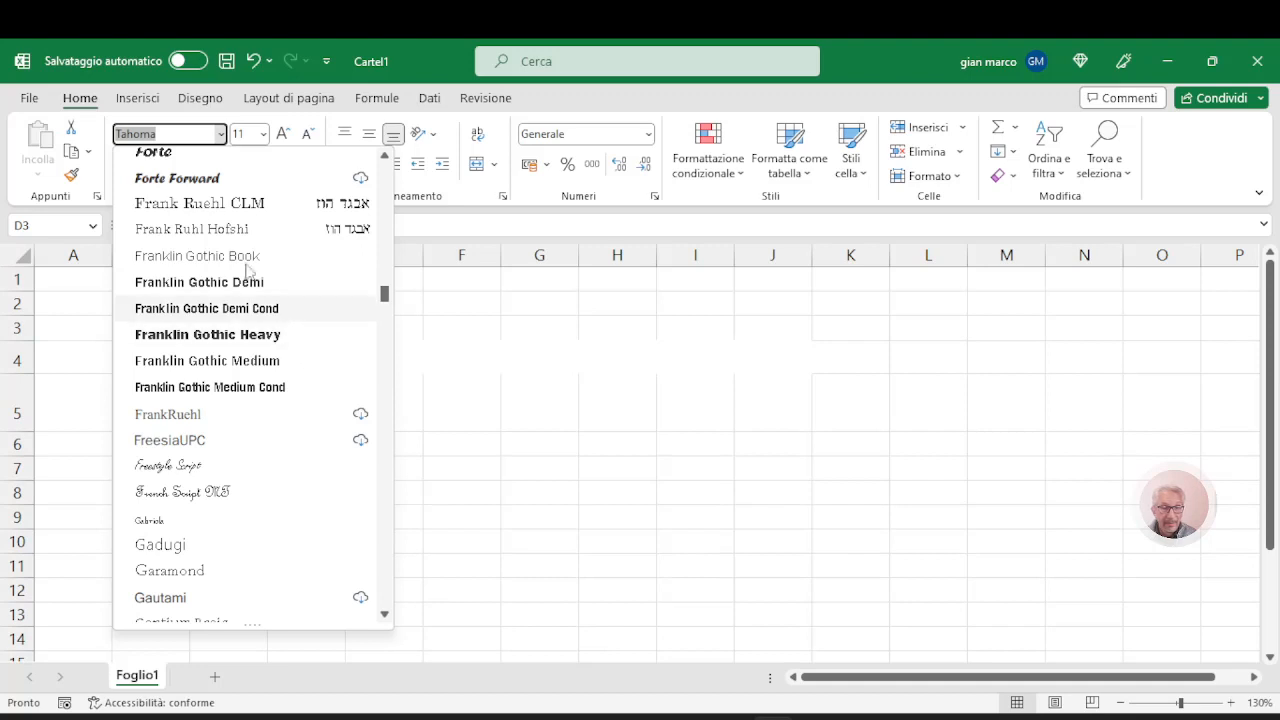
pyautogui.click(162, 204)
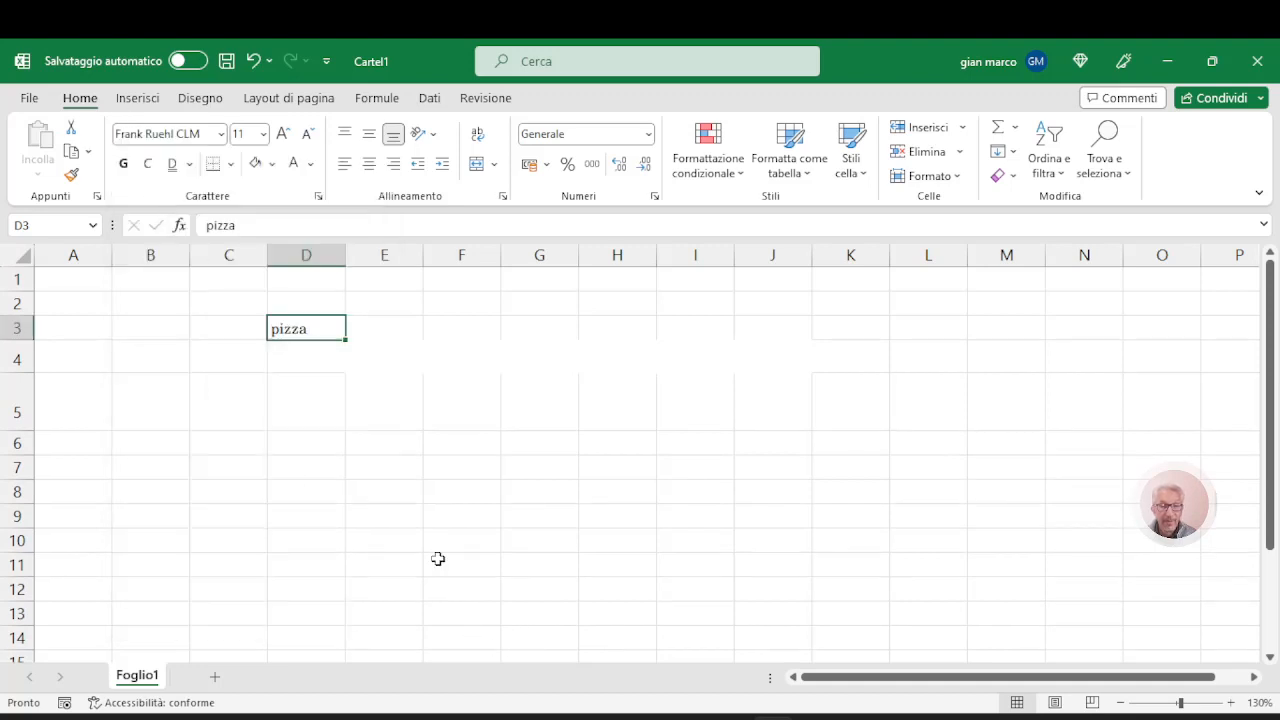
# Step: Set the font name of cell D3 to "Aial"
pyautogui.click(222, 133)
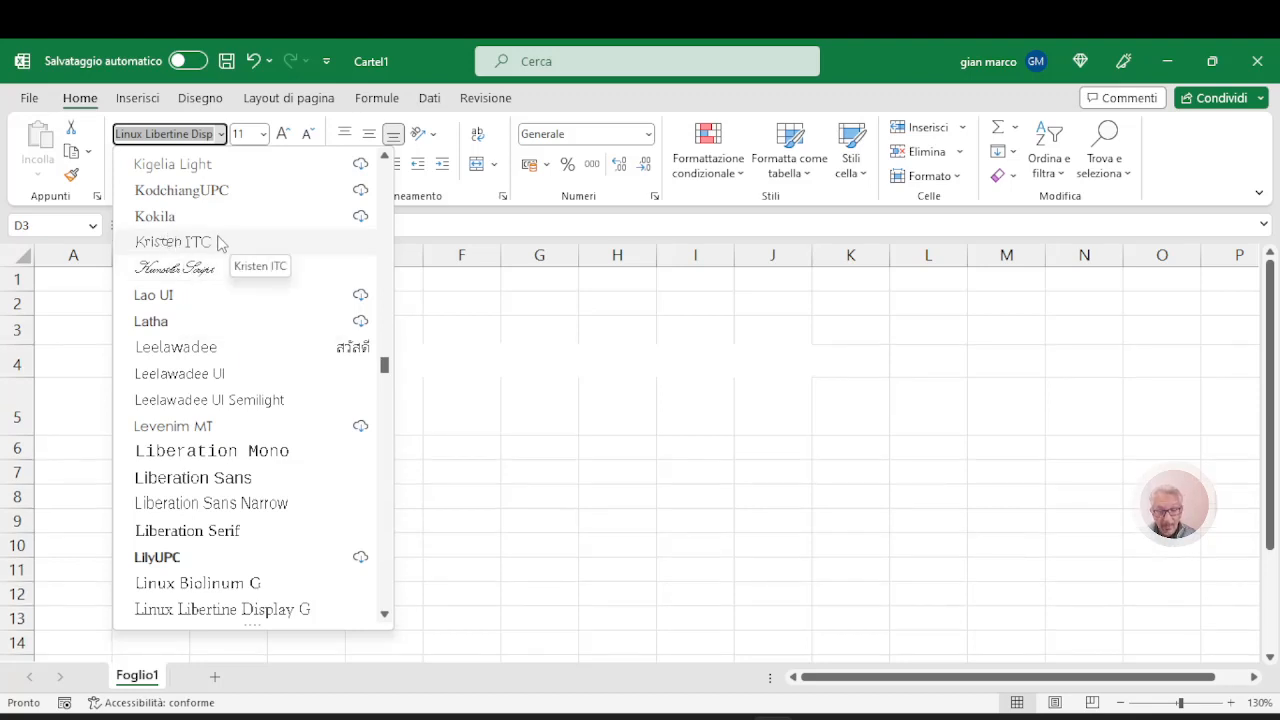
pyautogui.write('Al')
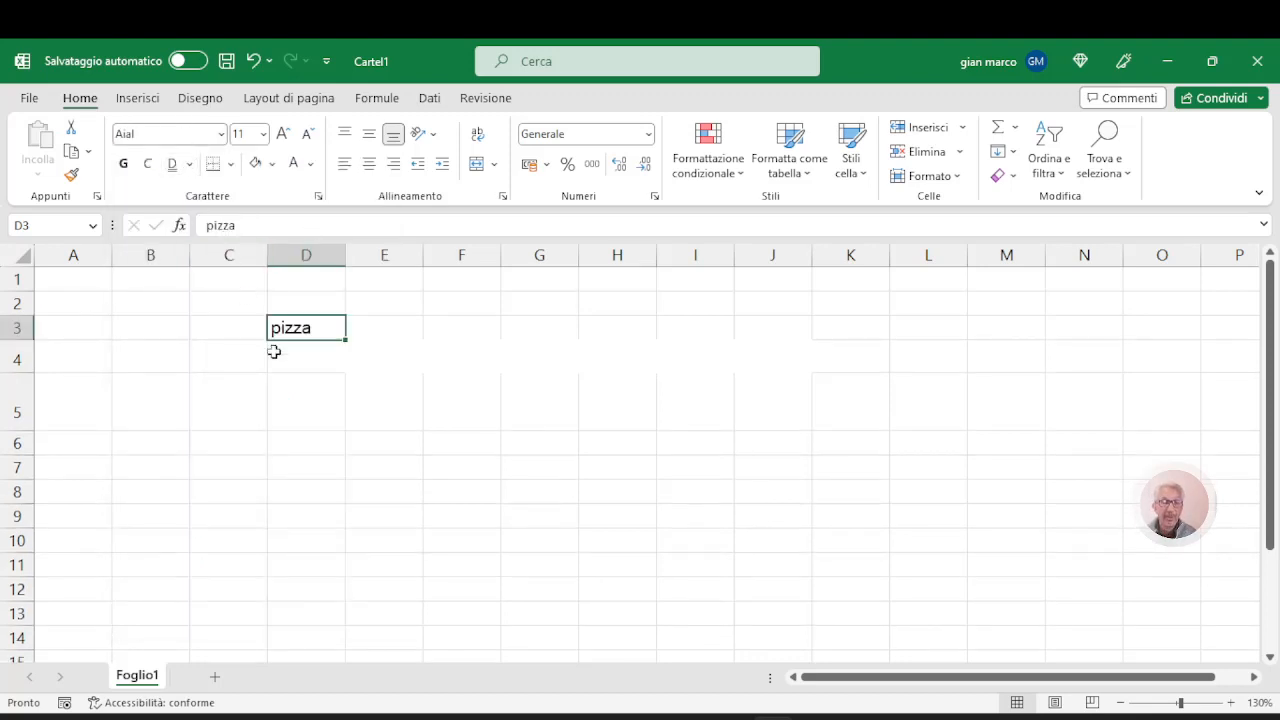
pyautogui.click(349, 357)
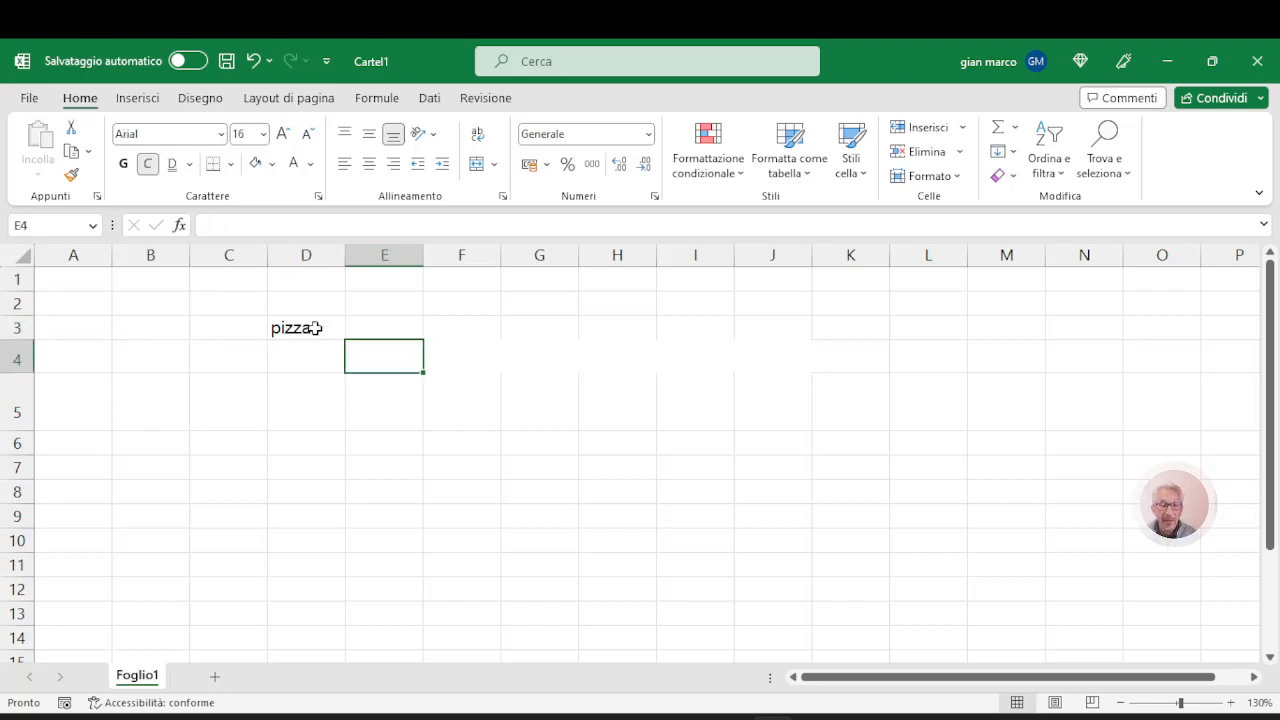
pyautogui.click(315, 328)
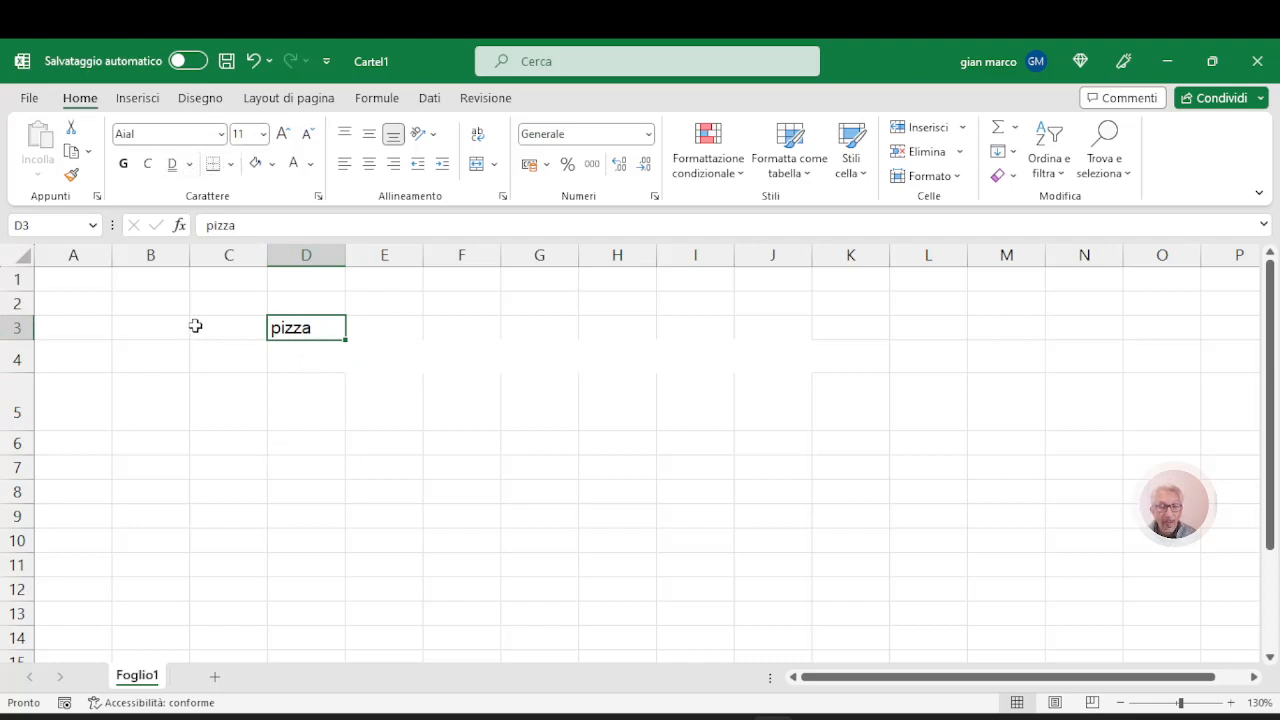
# Step: Try bold and italic one after the other on "pizza" in cell D3, removing each again
pyautogui.click(458, 425)
pyautogui.click(296, 328)
pyautogui.click(124, 165)
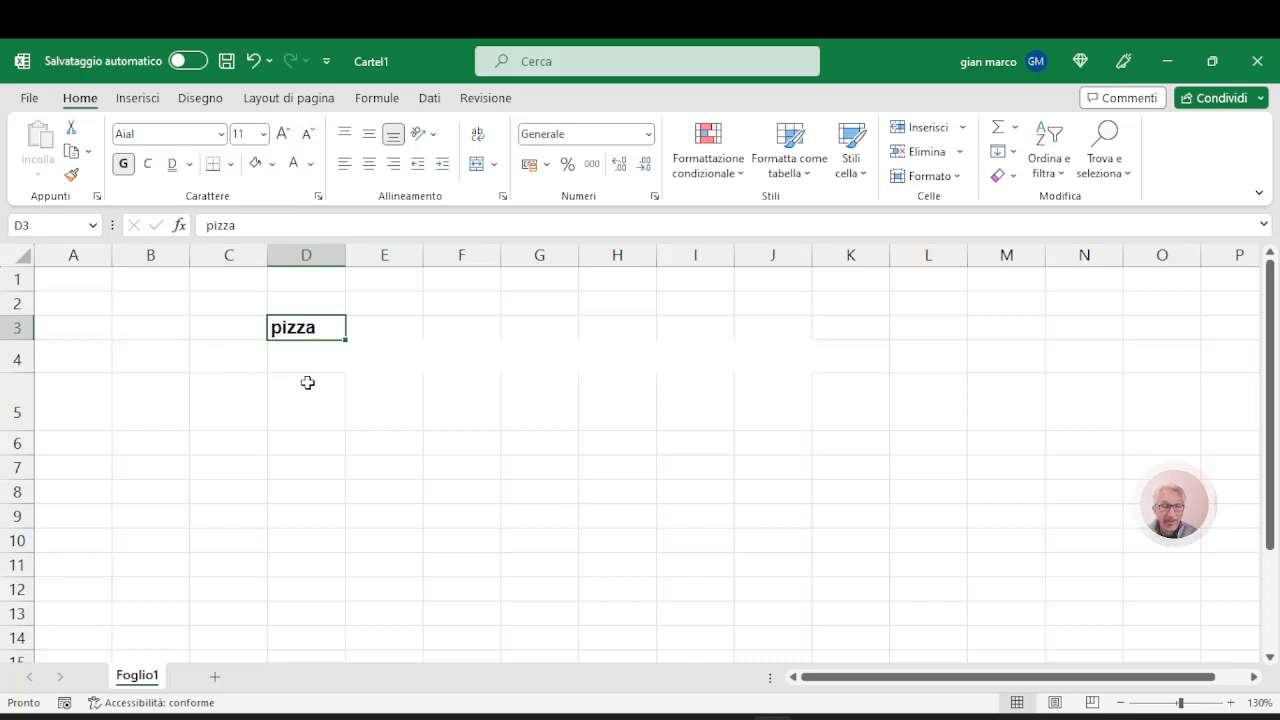
pyautogui.click(120, 165)
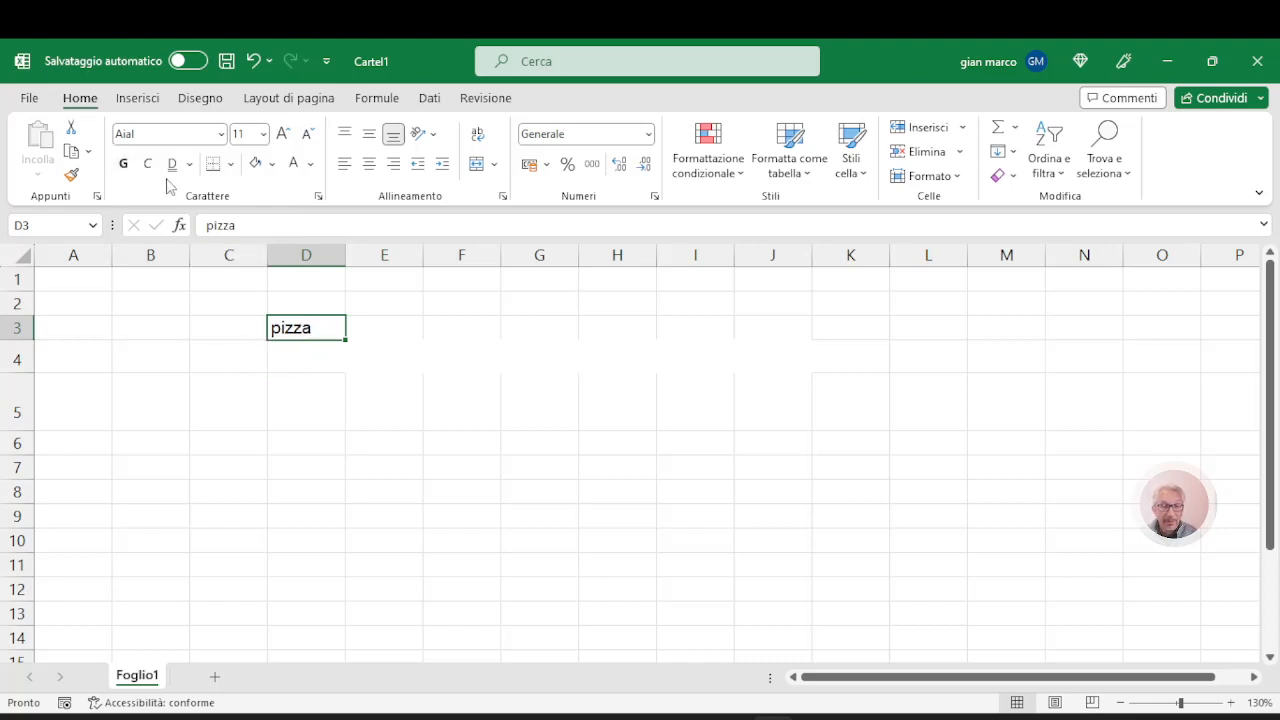
pyautogui.click(148, 165)
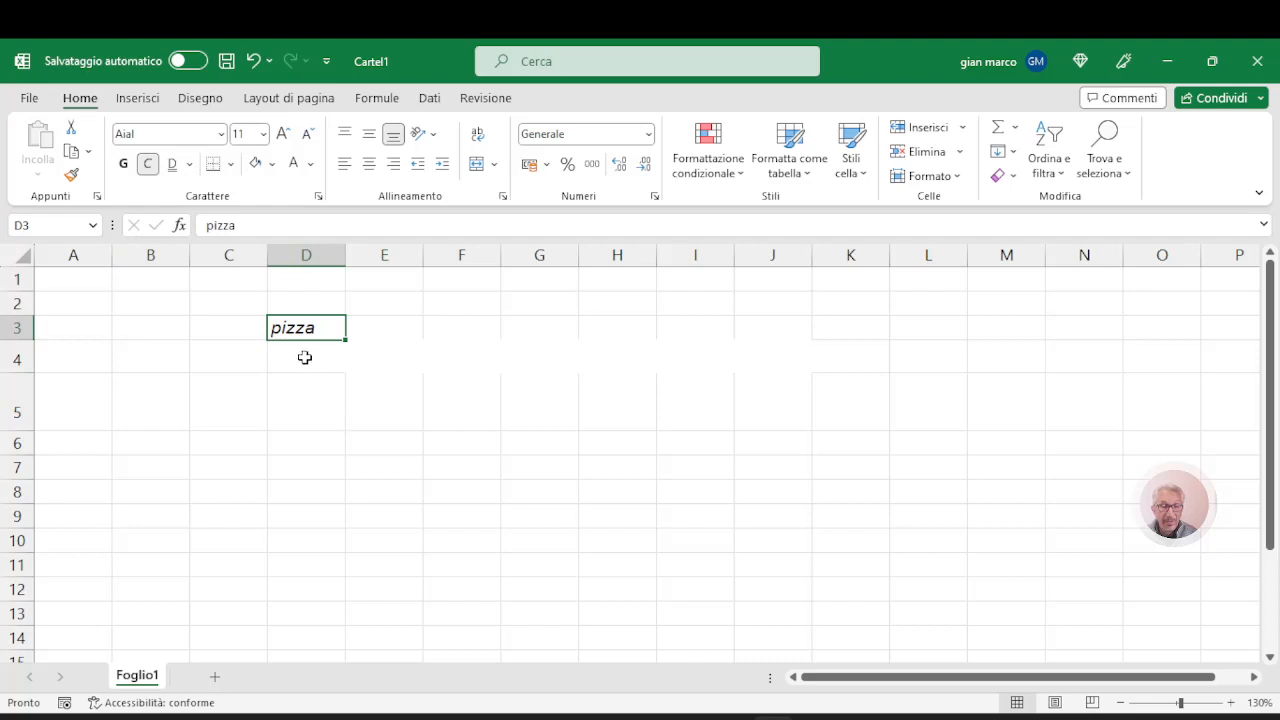
pyautogui.click(148, 165)
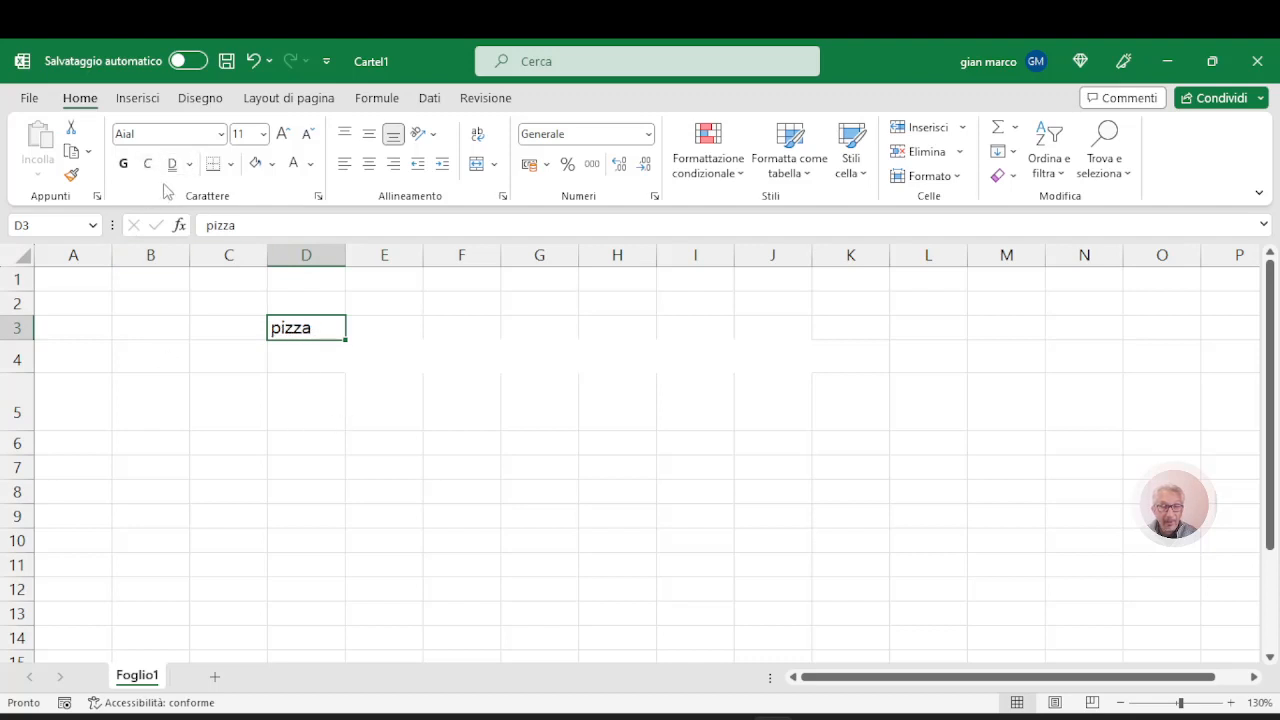
# Step: Apply a double underline to "pizza" in cell D3
pyautogui.click(173, 165)
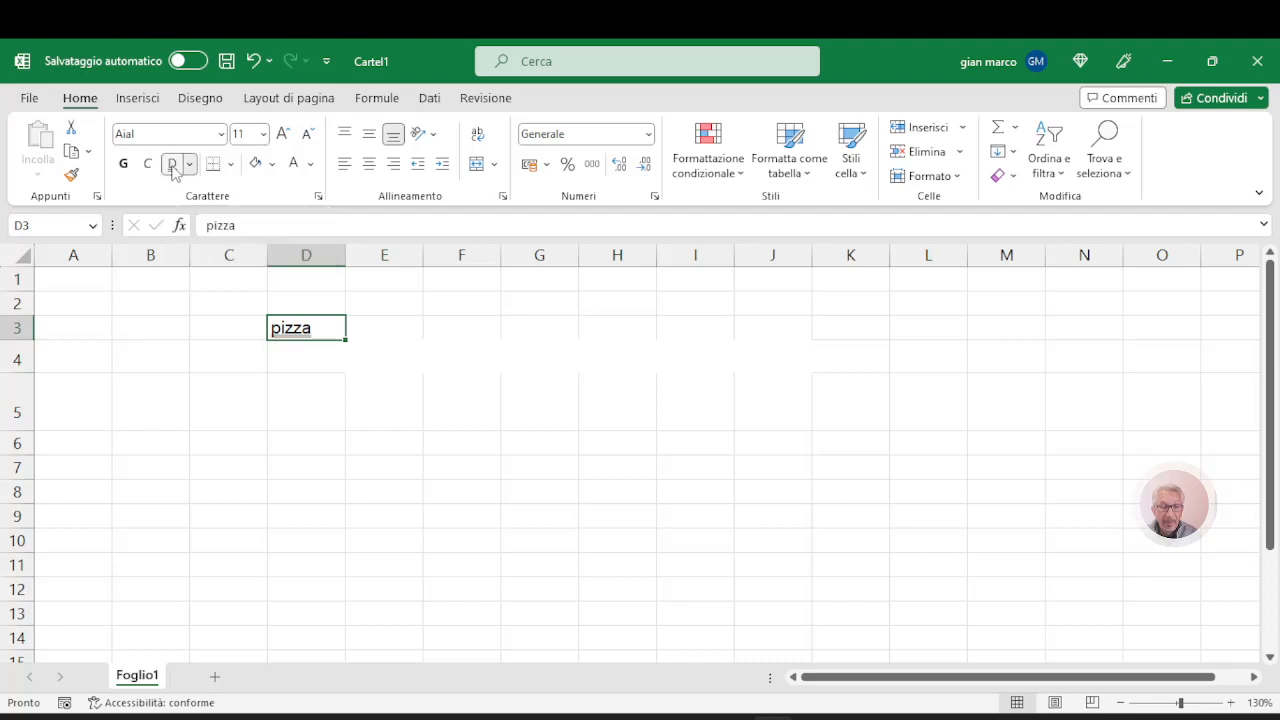
pyautogui.click(415, 498)
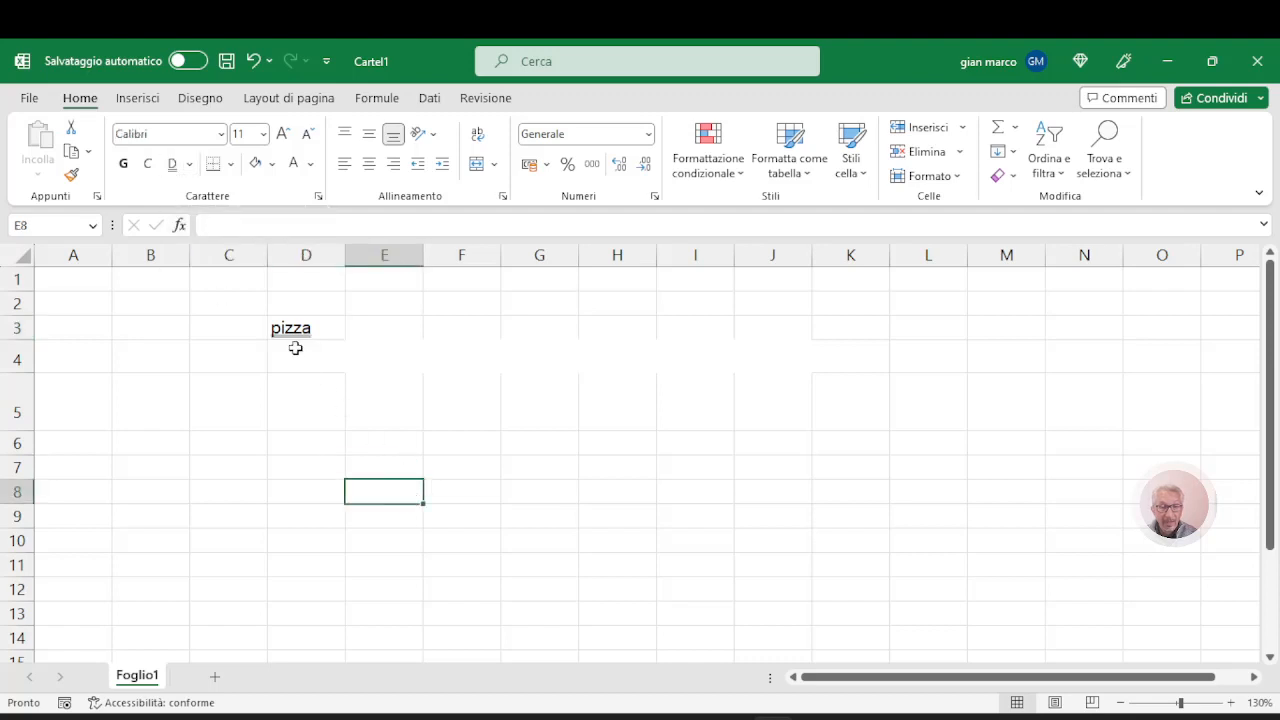
# Step: Apply the single underline style (Sottolineato) to the empty cell E8 and to "pizza" in cell D3
pyautogui.click(189, 165)
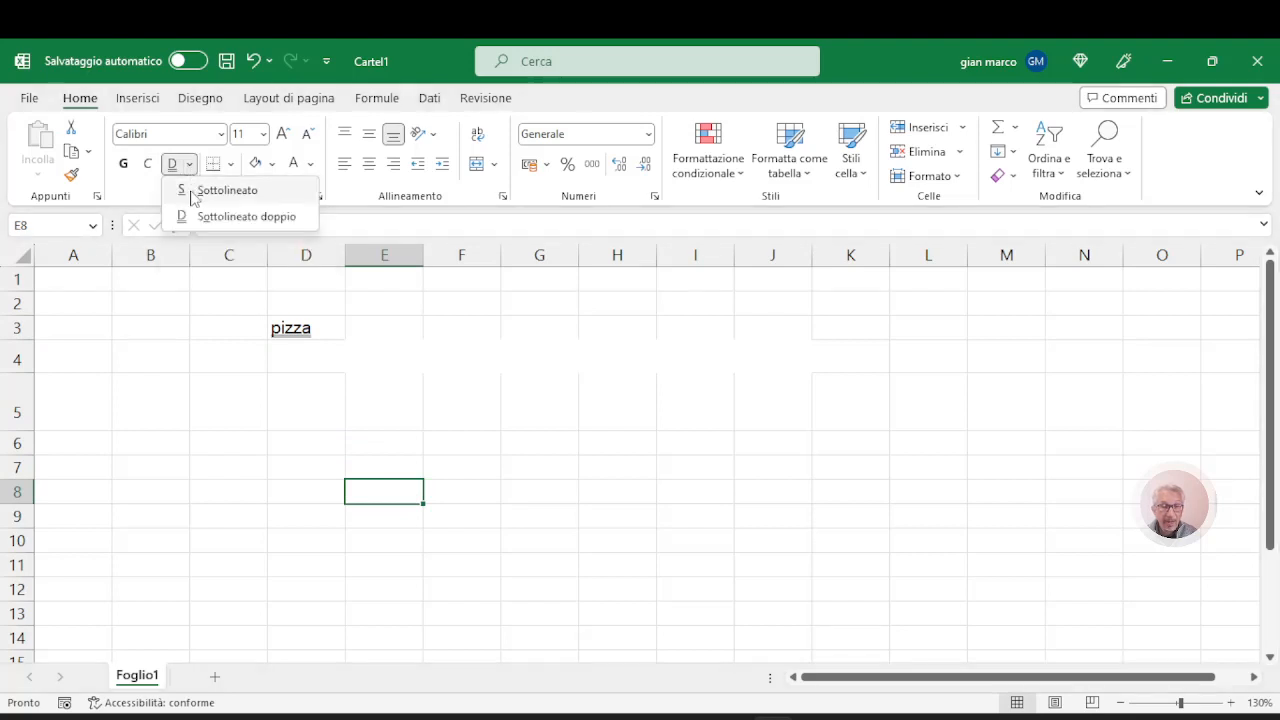
pyautogui.click(207, 192)
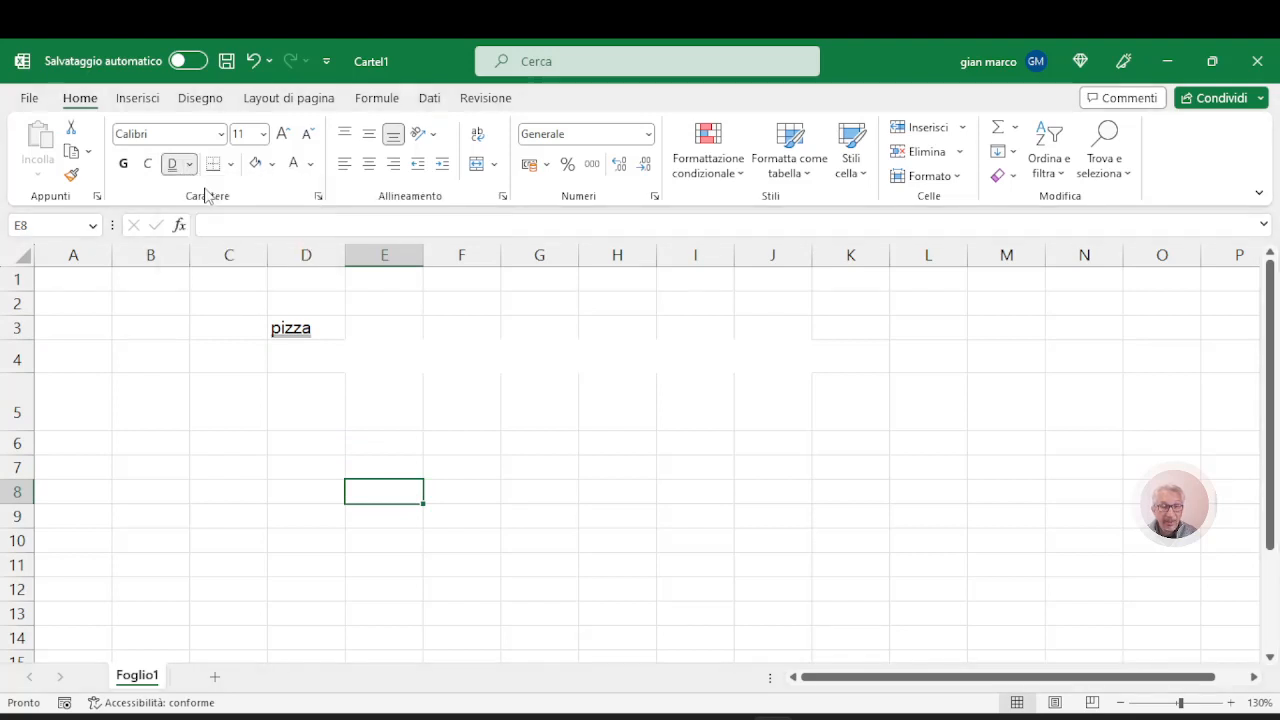
pyautogui.click(275, 320)
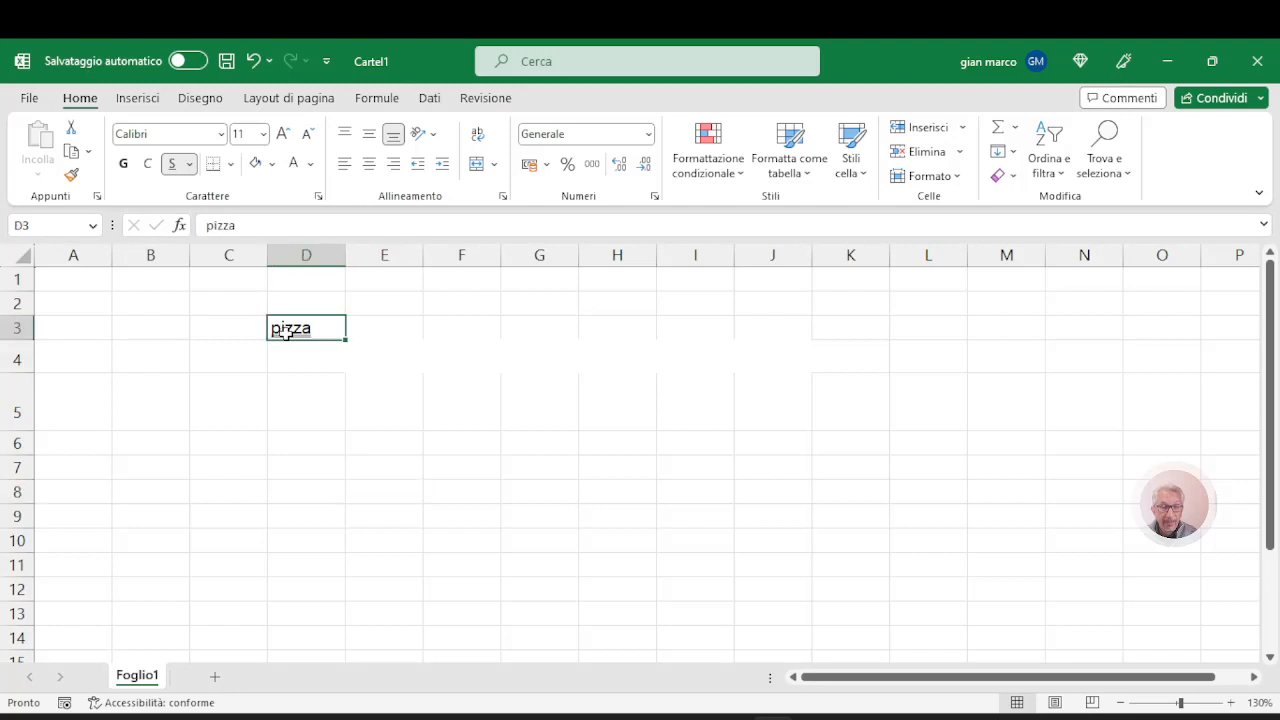
pyautogui.click(172, 165)
pyautogui.click(342, 395)
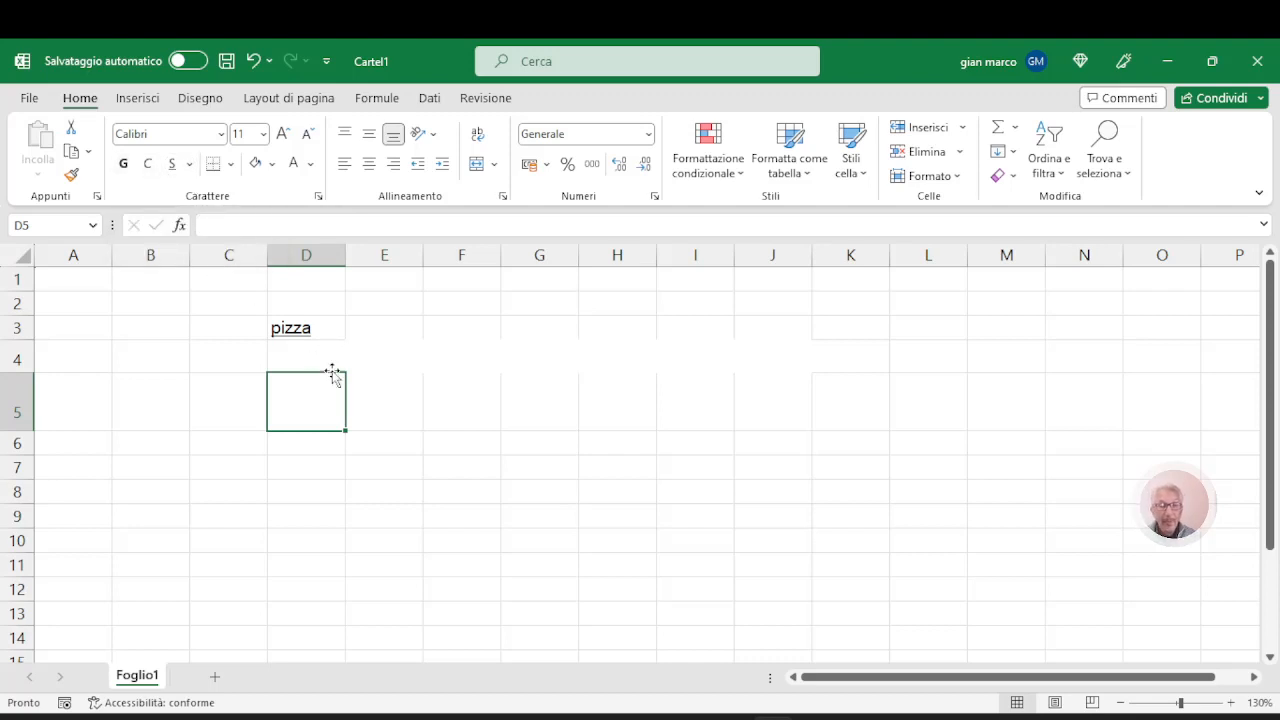
# Step: Add italic and bold to the underlined "pizza" in cell D3
pyautogui.click(312, 329)
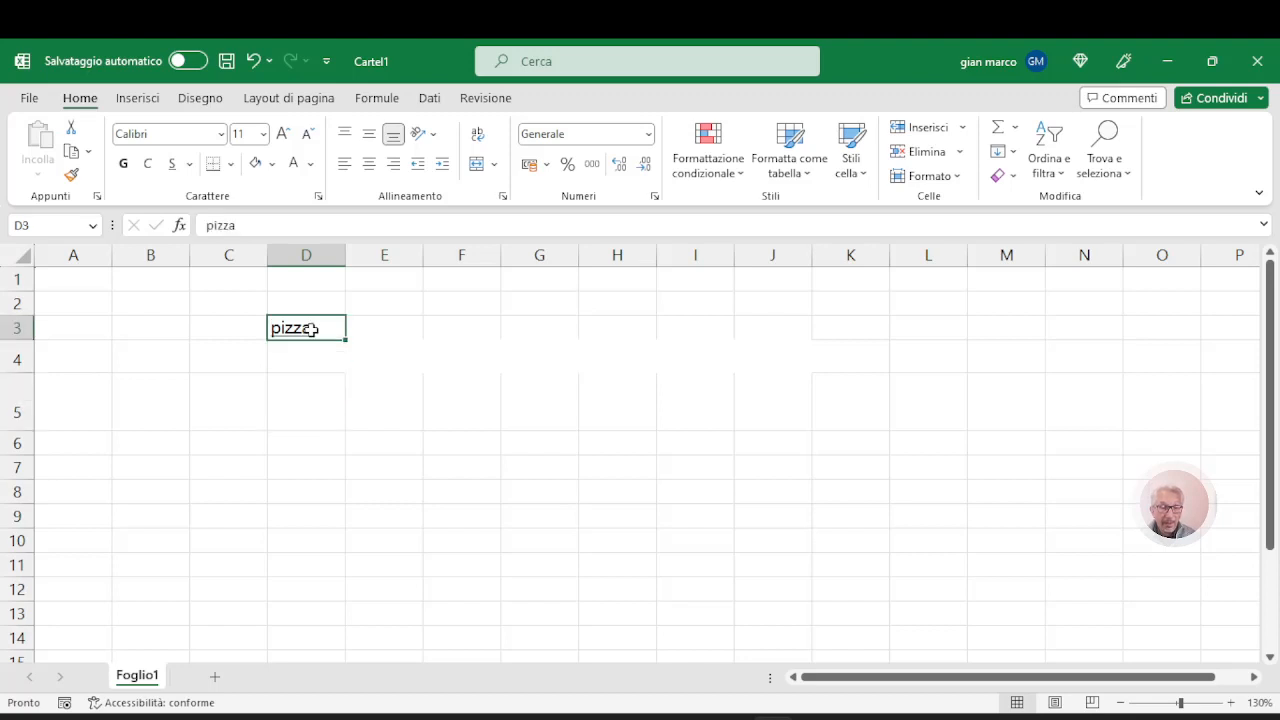
pyautogui.click(147, 163)
pyautogui.click(124, 164)
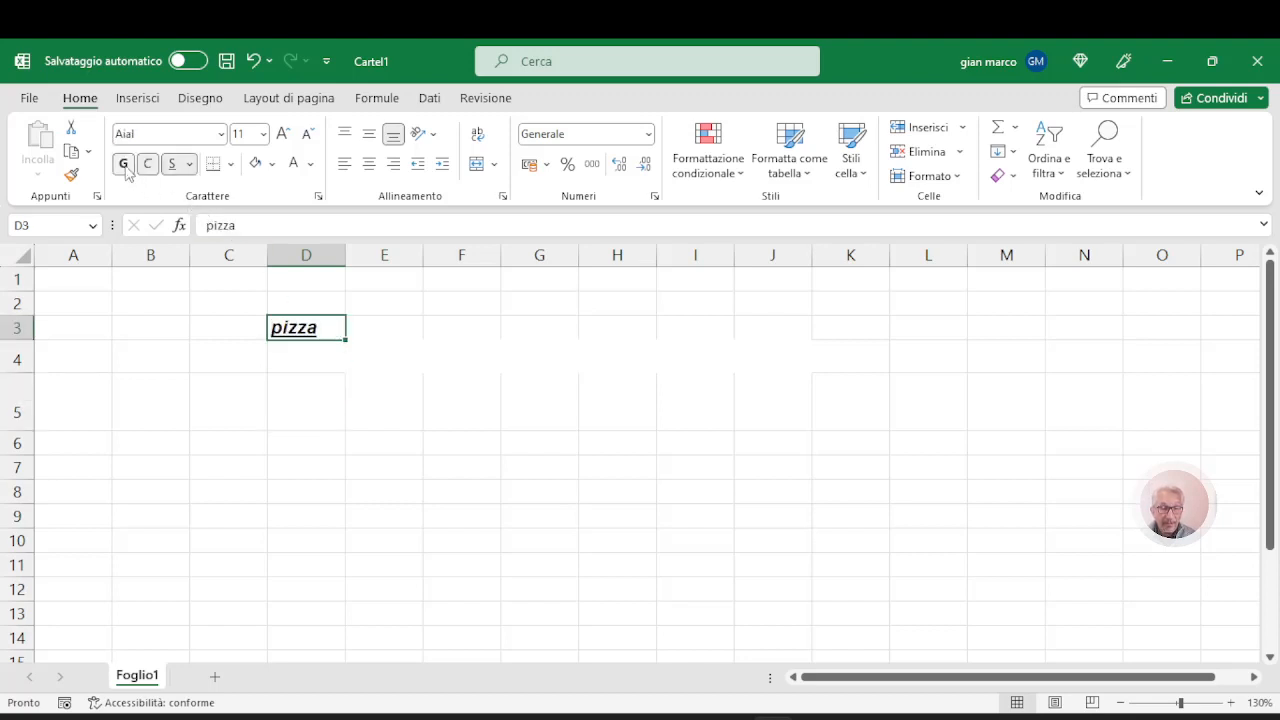
# Step: Remove the italic, underline and bold formatting from "pizza" in cell D3
pyautogui.click(148, 164)
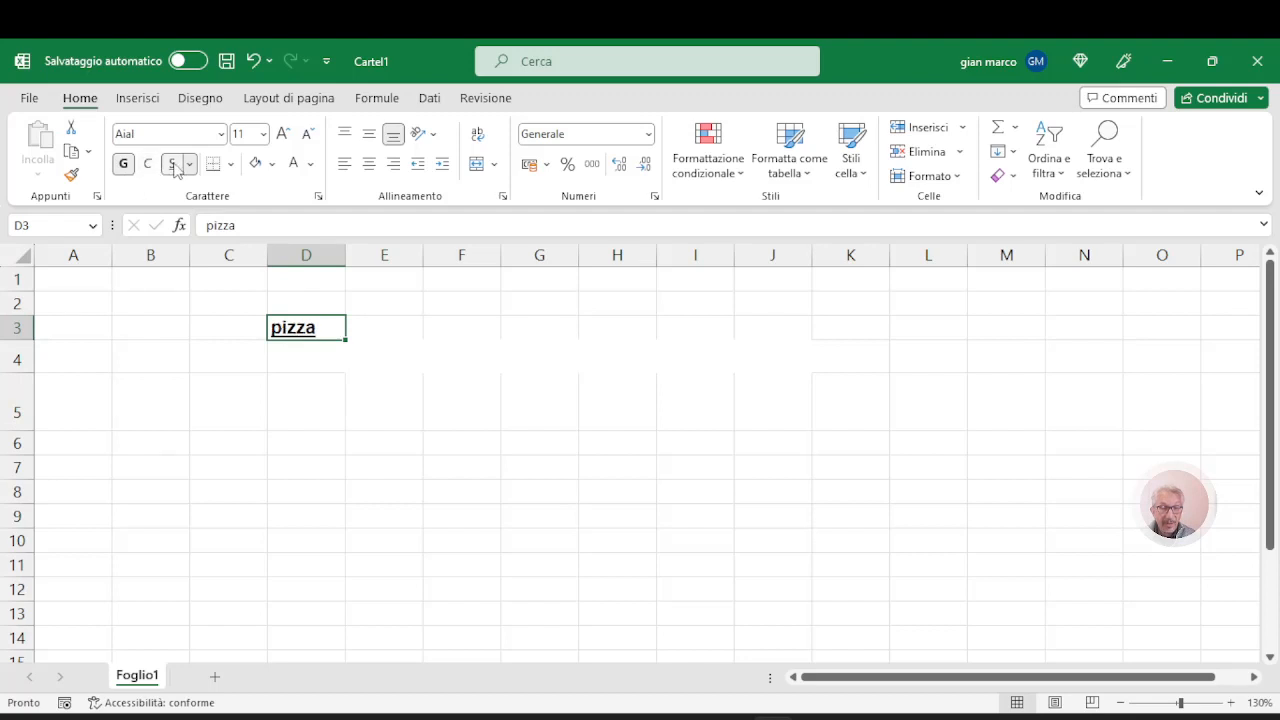
pyautogui.click(172, 164)
pyautogui.click(124, 164)
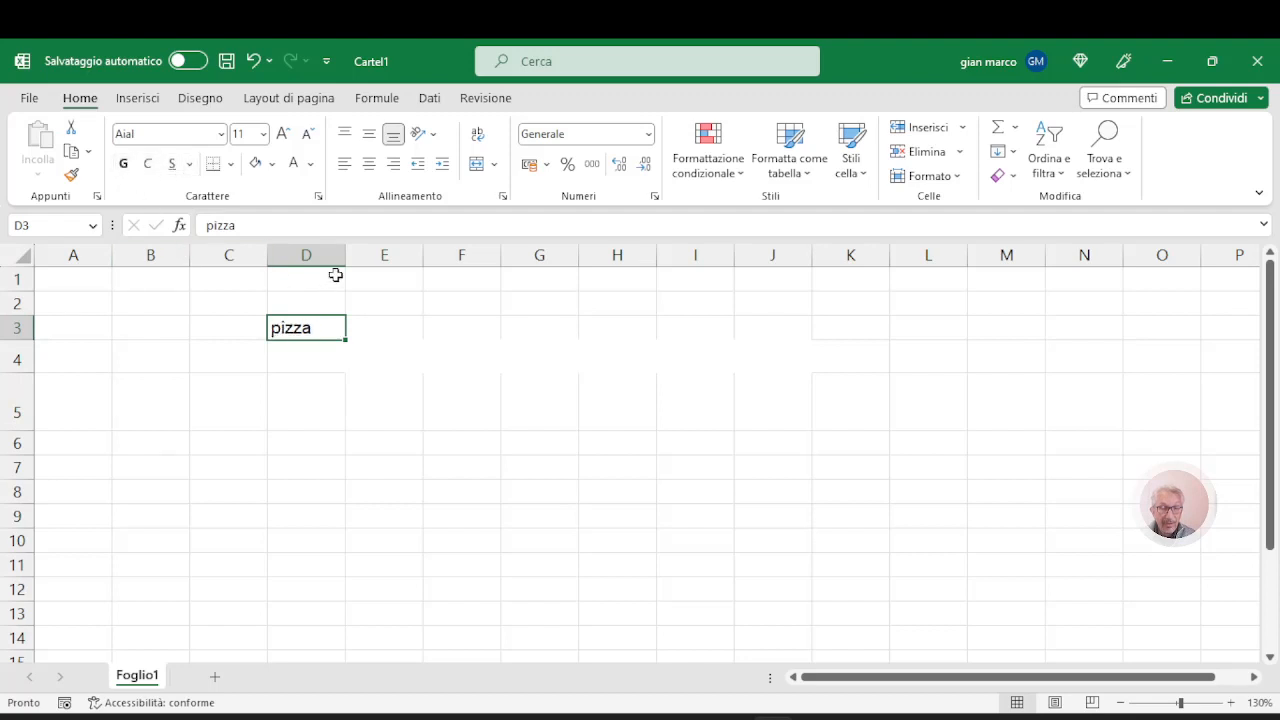
pyautogui.click(394, 358)
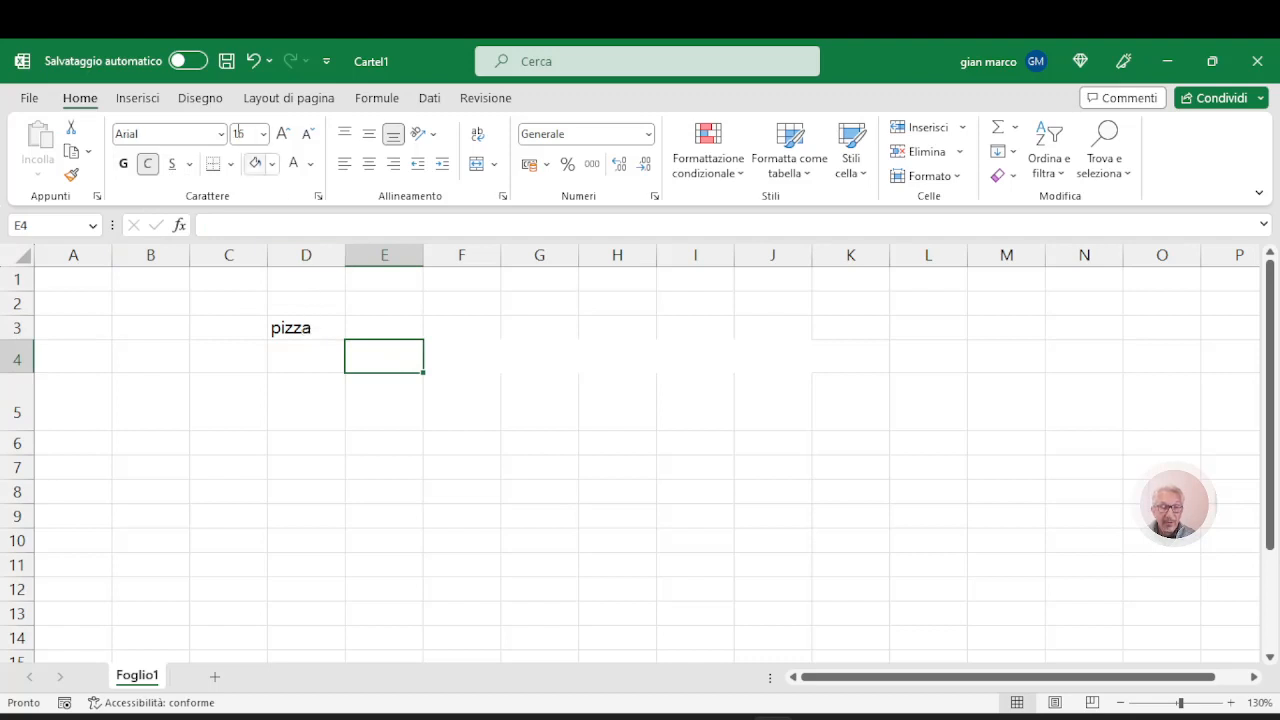
# Step: Set the font size of "pizza" in cell D3 to 20
pyautogui.click(292, 328)
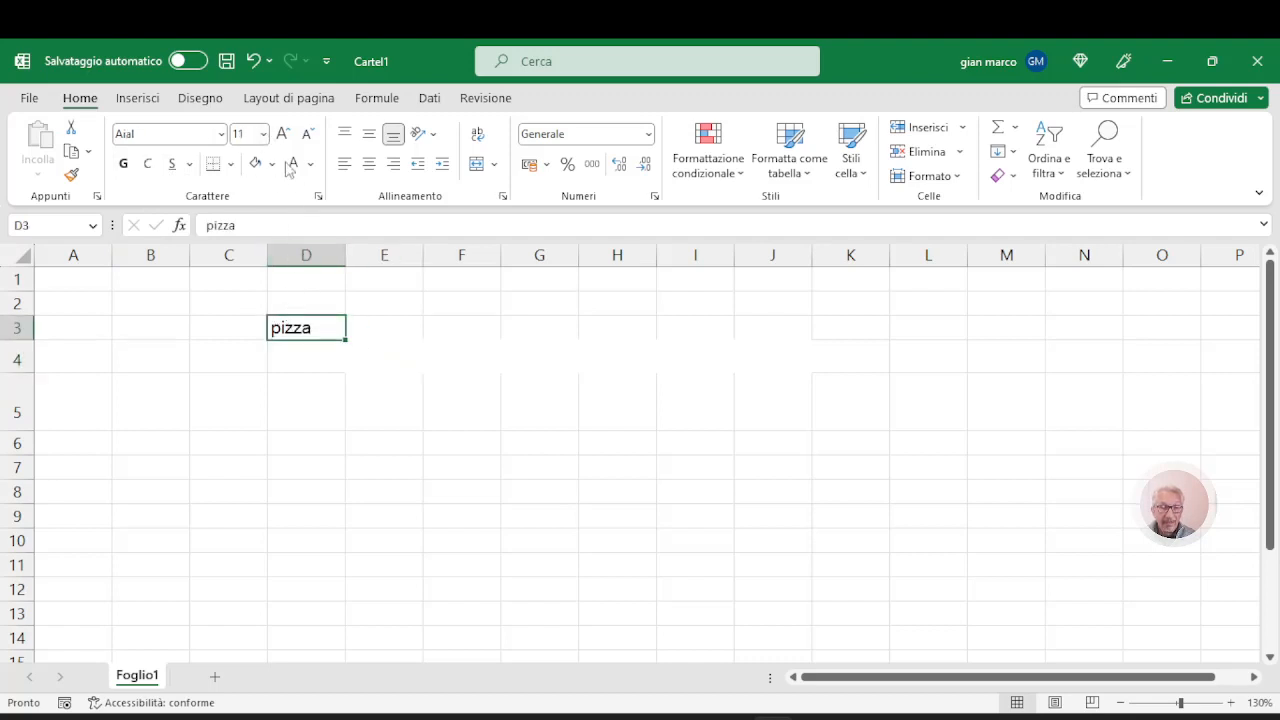
pyautogui.click(263, 134)
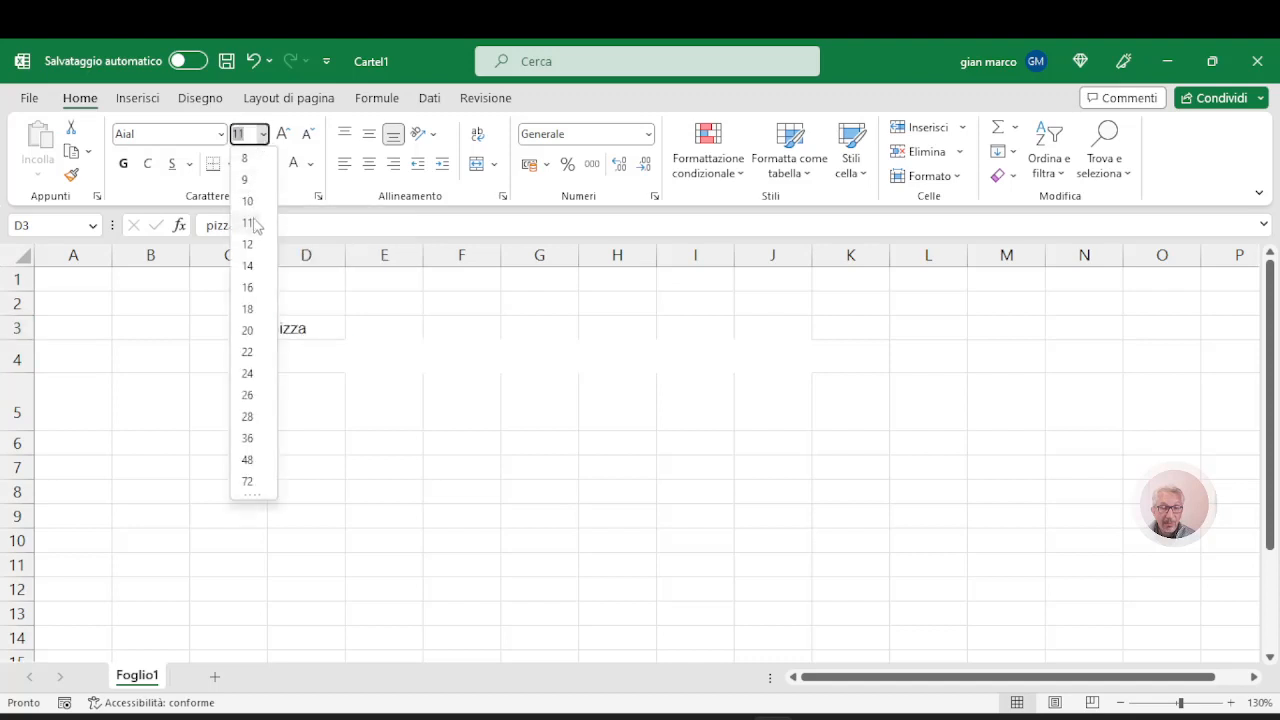
pyautogui.click(248, 331)
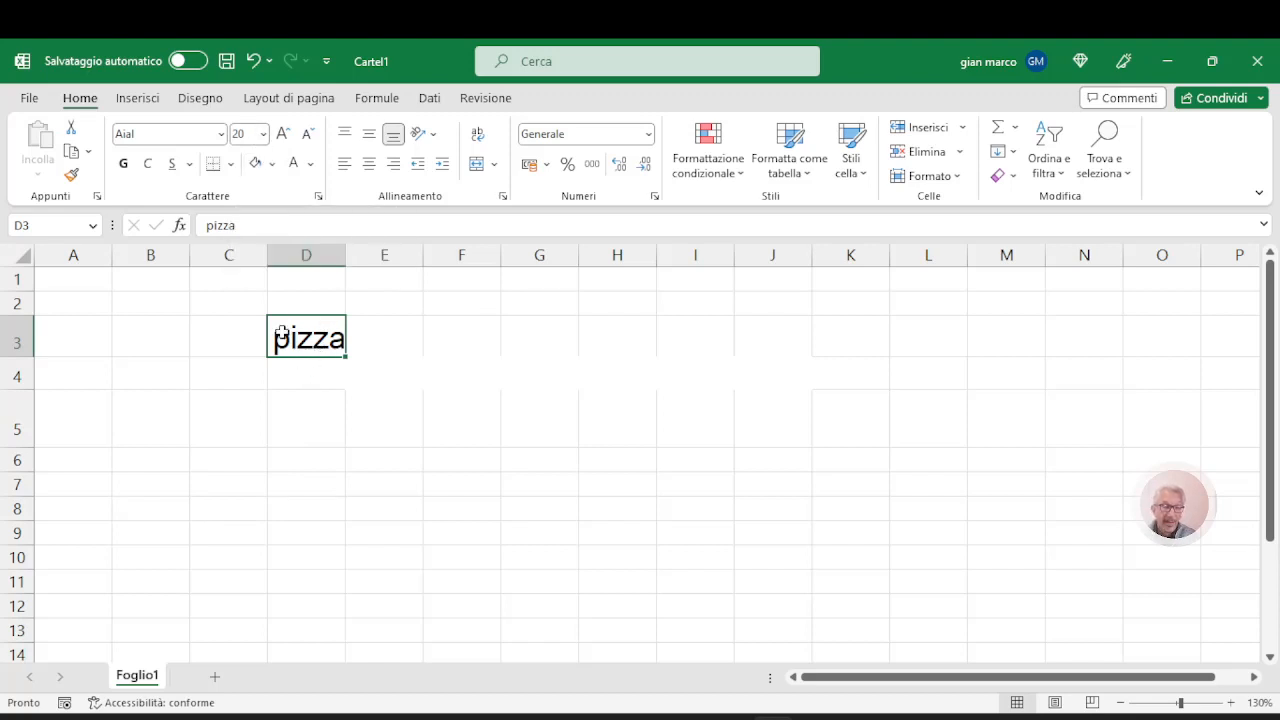
# Step: Set the font size of "pizza" in cell D3 to the custom value 13
pyautogui.click(264, 134)
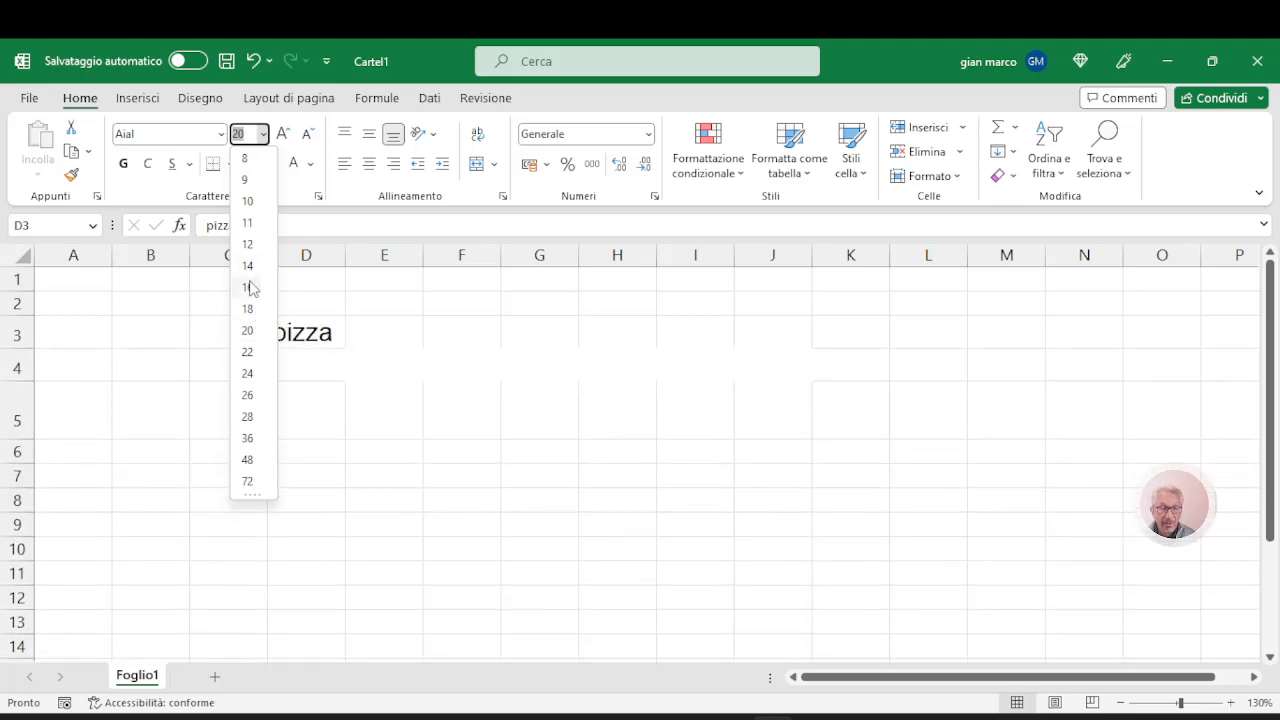
pyautogui.write('1')
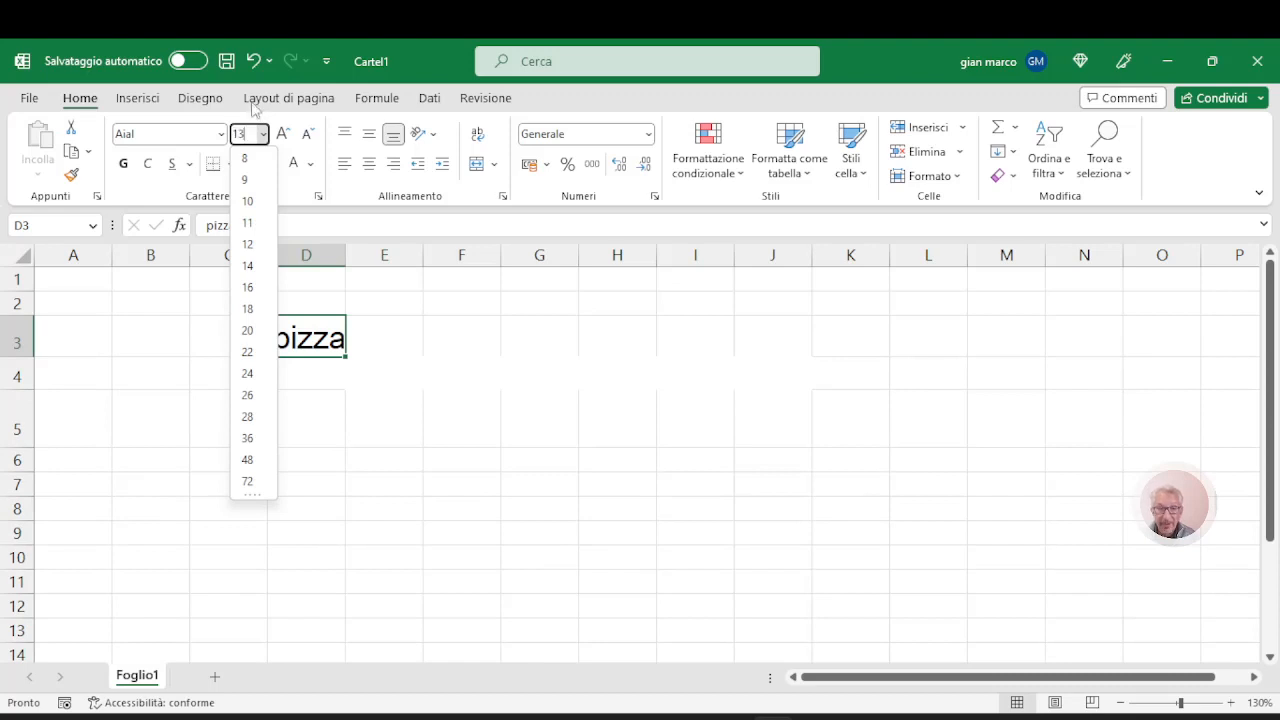
pyautogui.write('3')
pyautogui.press('Return')
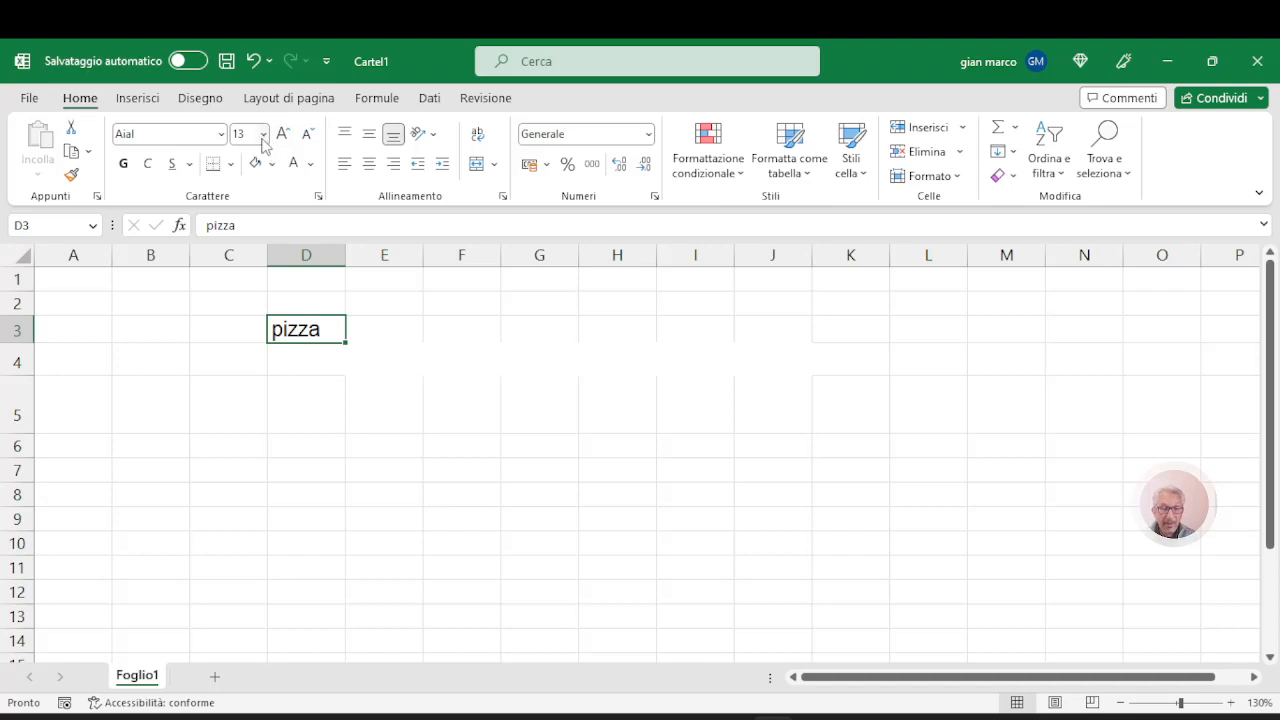
pyautogui.click(377, 363)
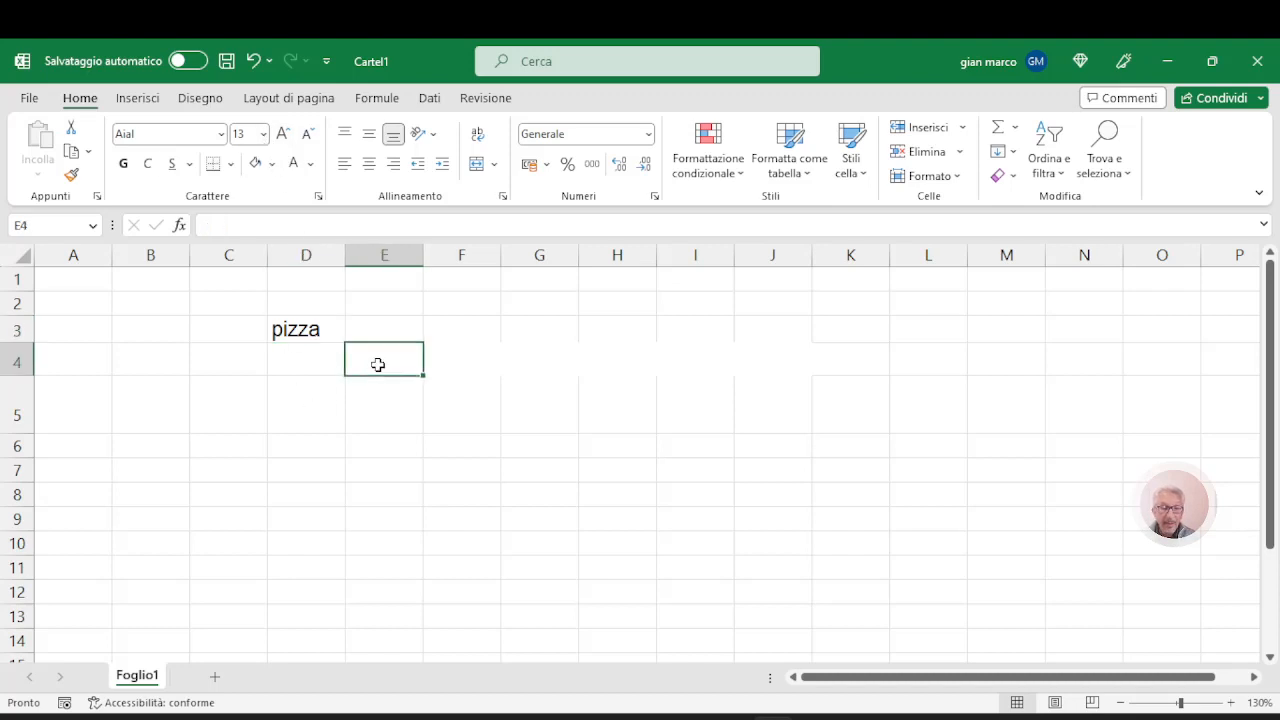
# Step: Enlarge the font of "pizza" in cell D3 step by step up to size 28
pyautogui.click(311, 331)
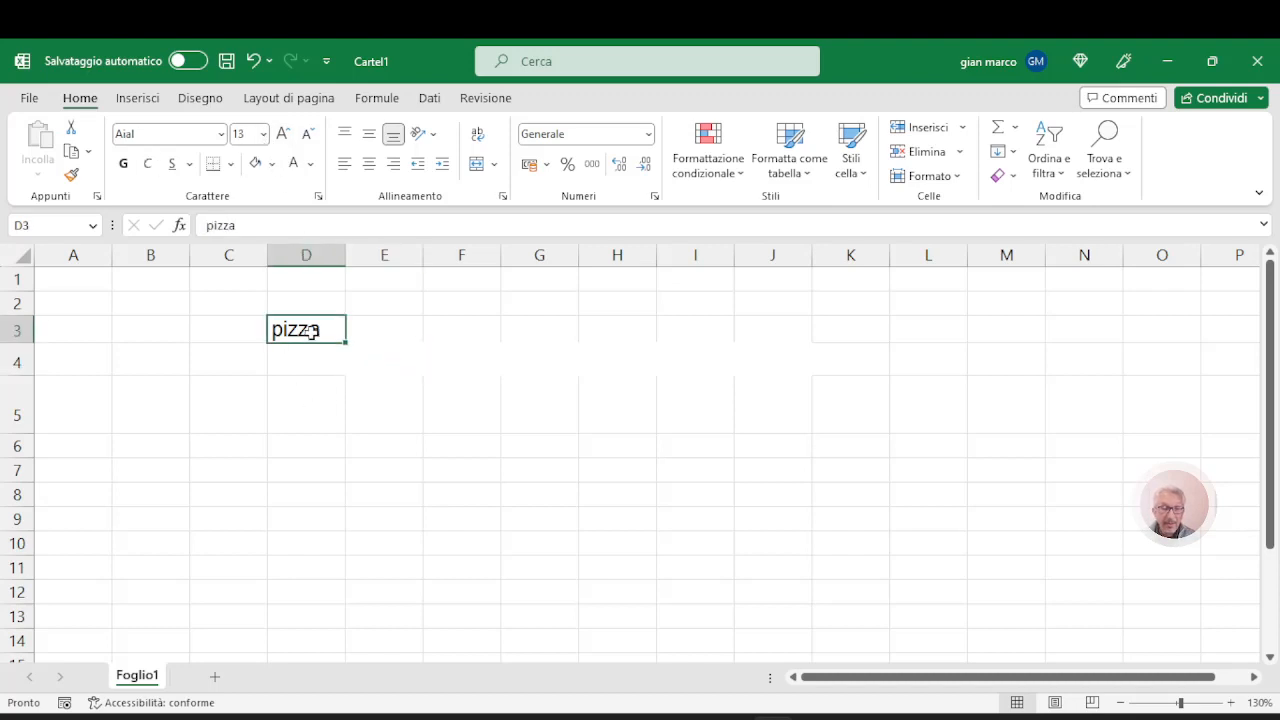
pyautogui.click(289, 133)
pyautogui.click(289, 133)
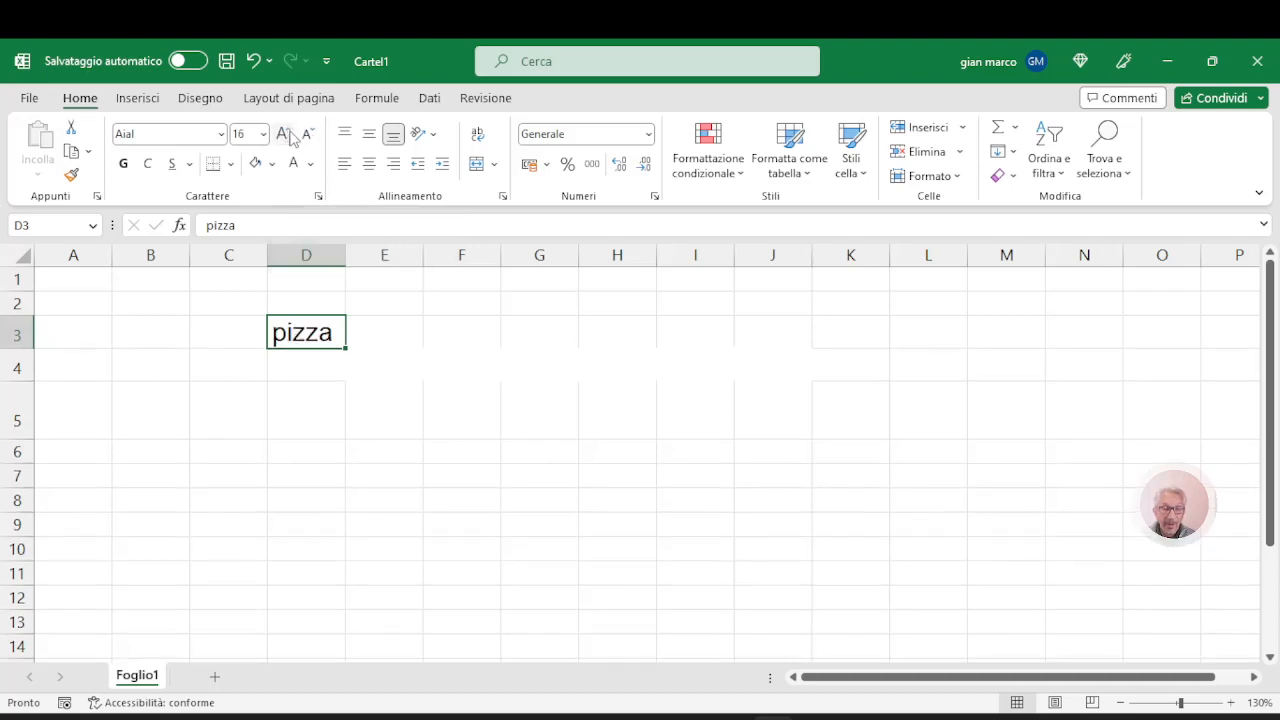
pyautogui.click(289, 133)
pyautogui.click(289, 133)
pyautogui.click(289, 133)
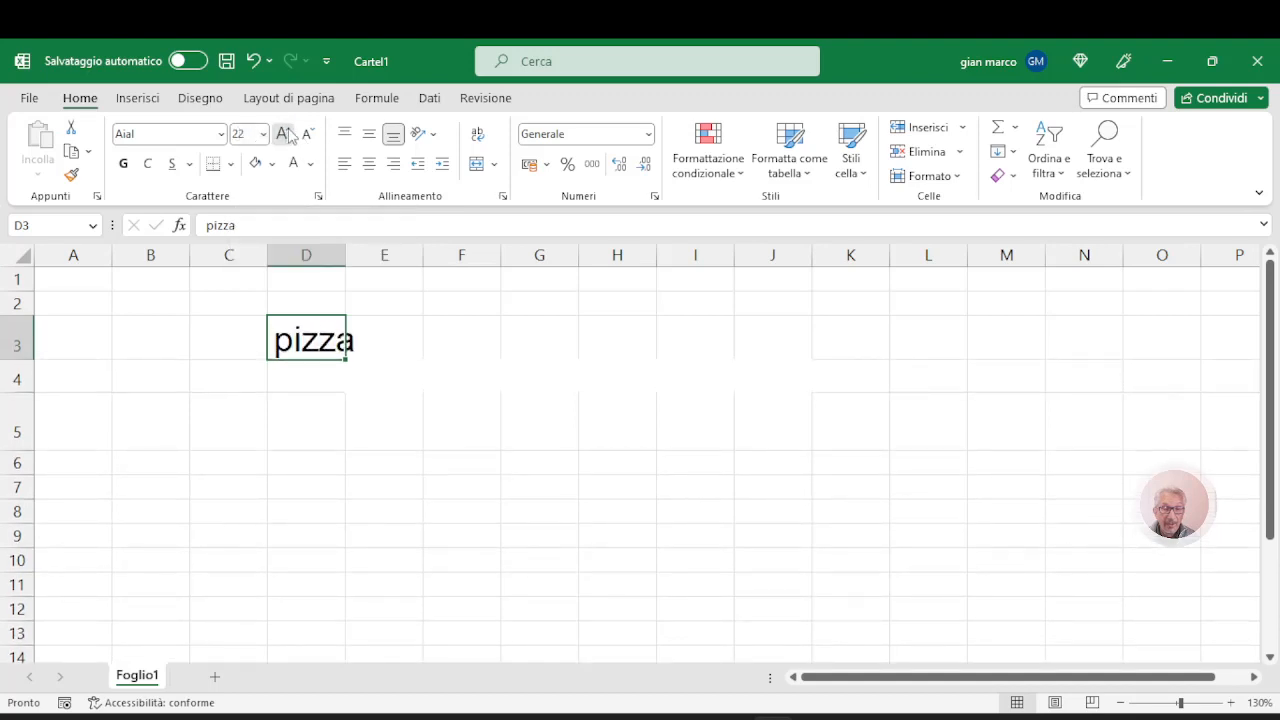
pyautogui.click(286, 133)
pyautogui.click(287, 133)
pyautogui.click(287, 133)
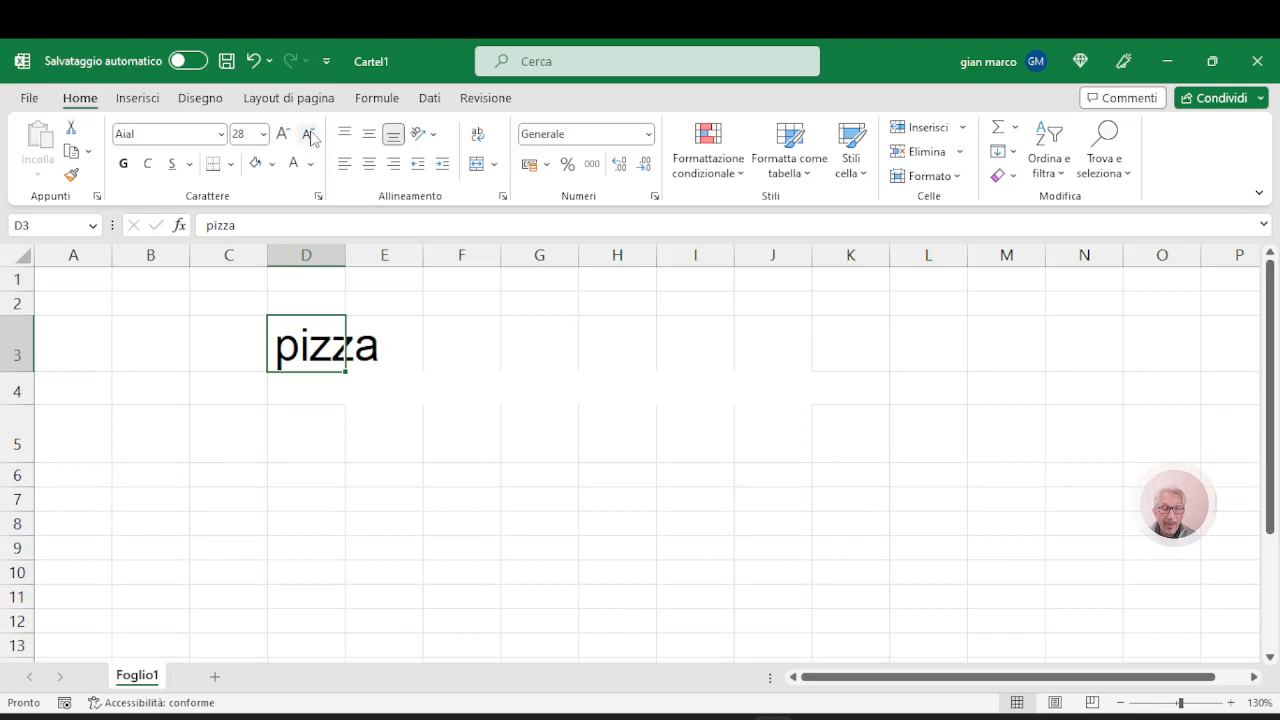
# Step: Shrink the font of "pizza" in cell D3 step by step down to size 11
pyautogui.click(309, 134)
pyautogui.click(309, 134)
pyautogui.click(309, 134)
pyautogui.click(309, 134)
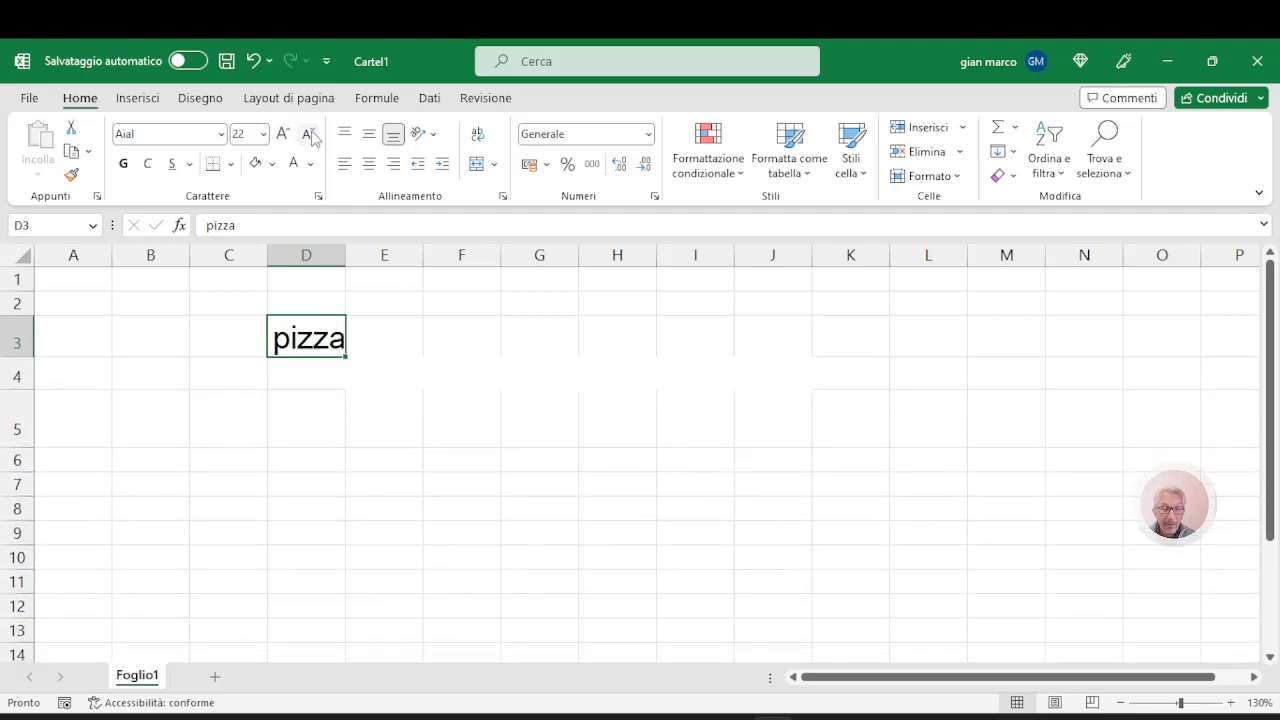
pyautogui.click(309, 134)
pyautogui.click(309, 134)
pyautogui.click(309, 134)
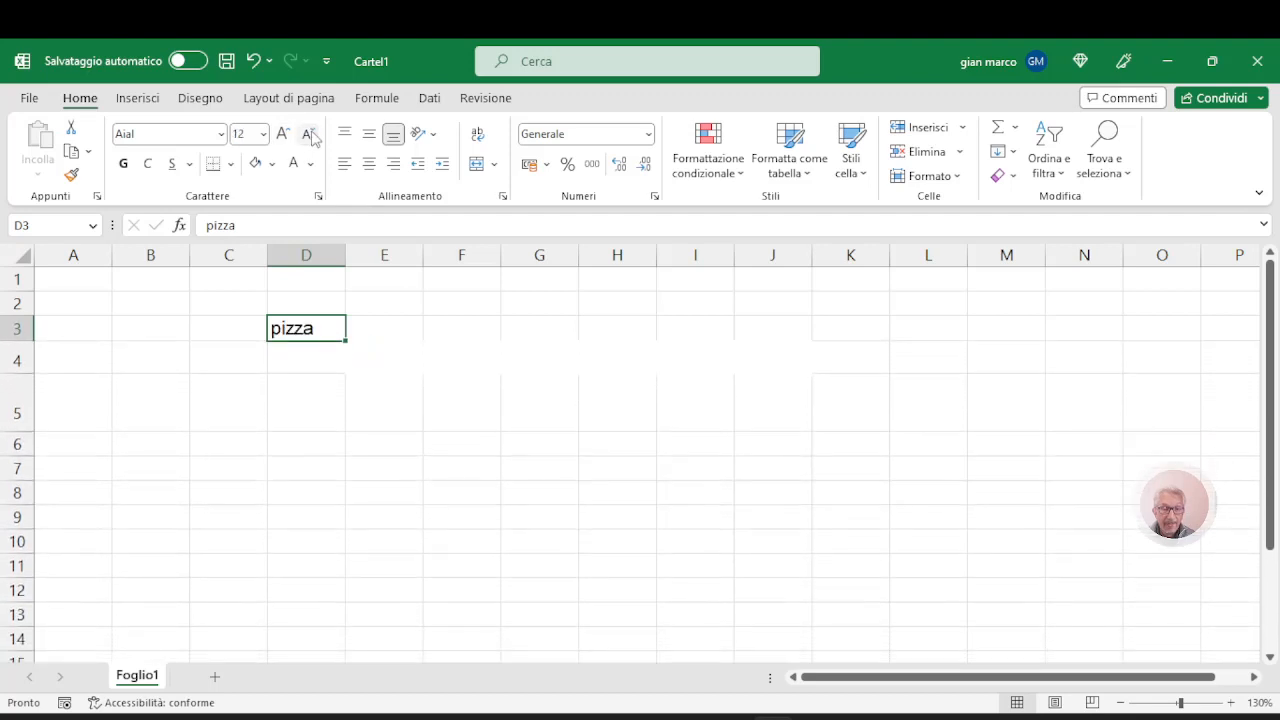
pyautogui.click(309, 134)
pyautogui.click(309, 134)
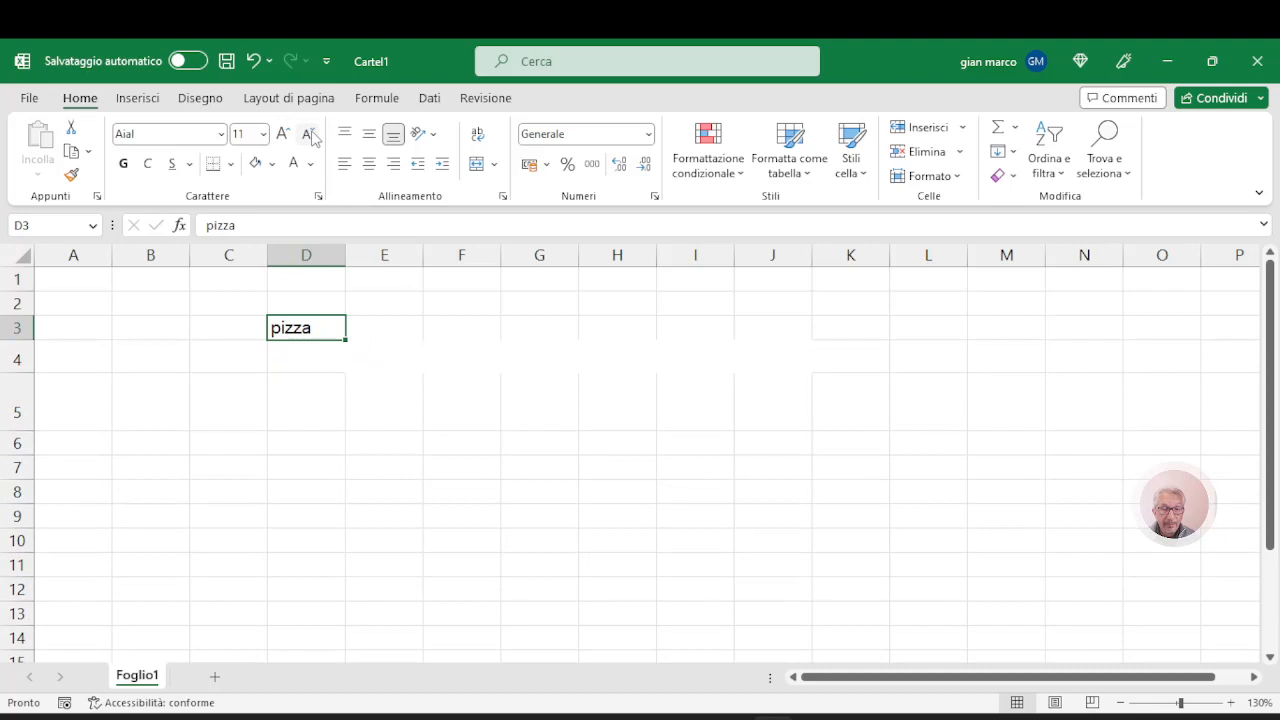
pyautogui.click(334, 426)
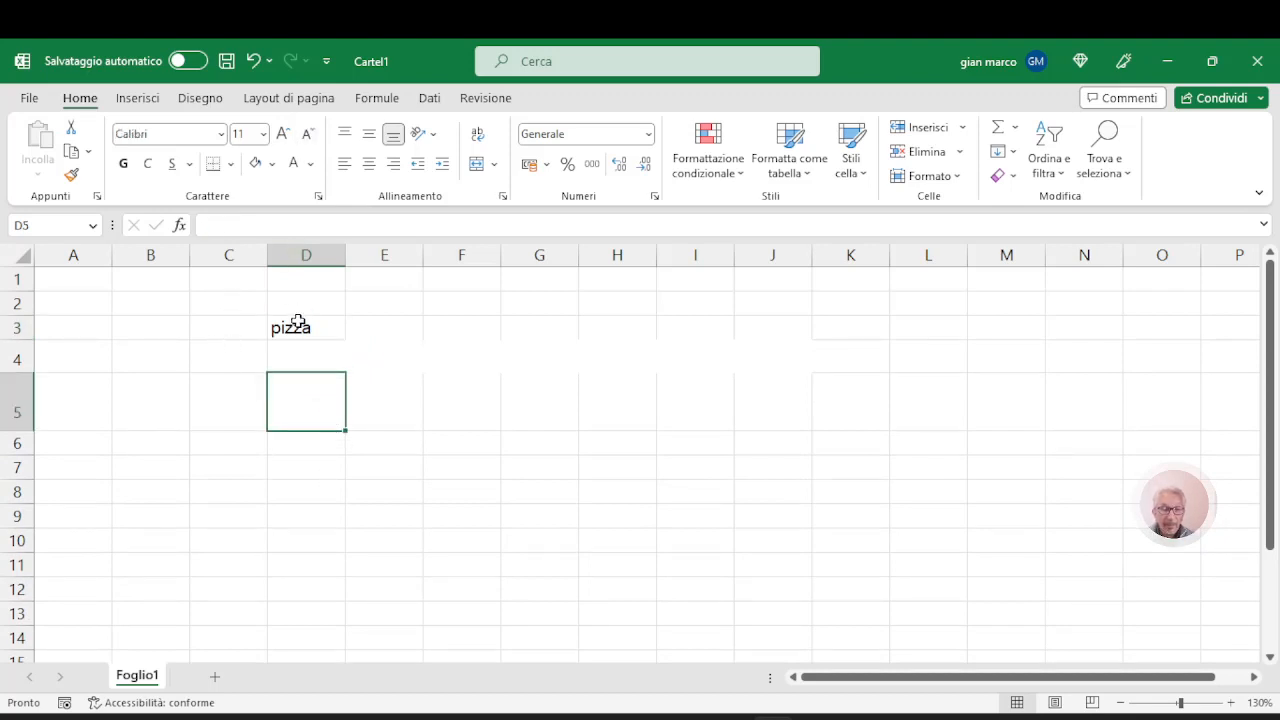
# Step: Copy "pizza" from cell D3 across cells E3 to H3 with the fill handle
pyautogui.click(309, 331)
pyautogui.click(349, 366)
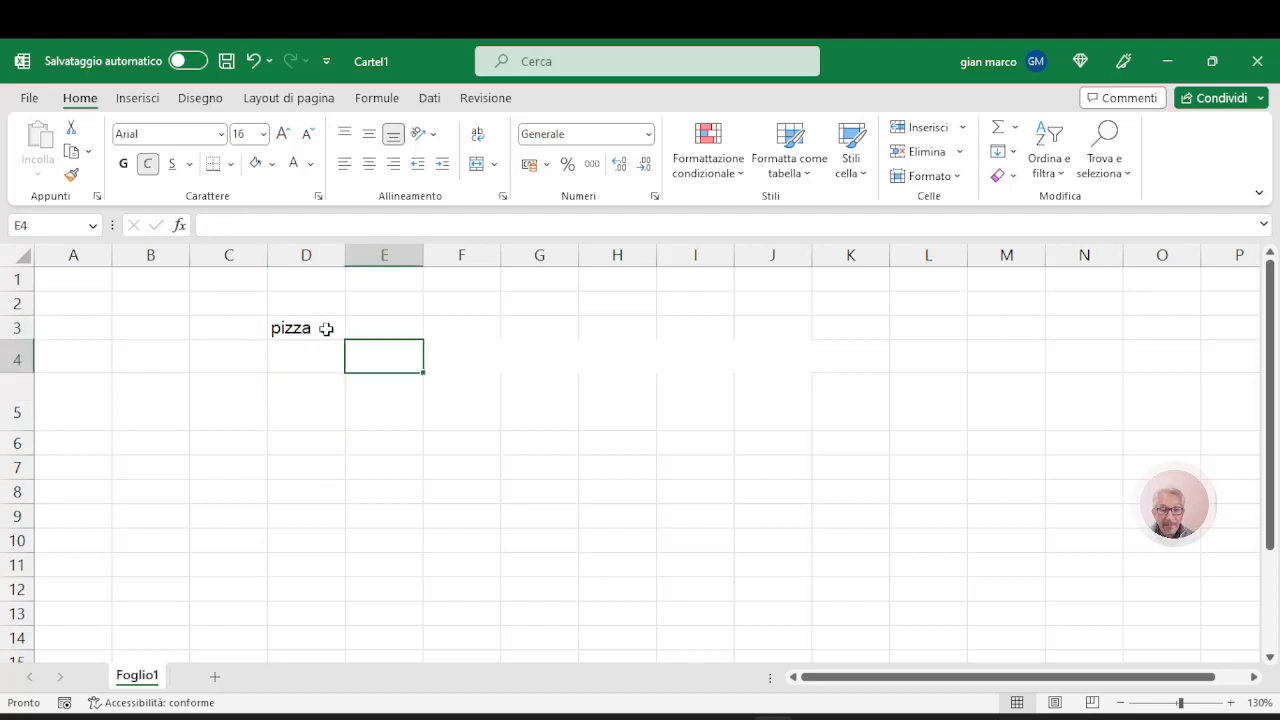
pyautogui.click(326, 330)
pyautogui.moveTo(346, 339); pyautogui.dragTo(645, 341)
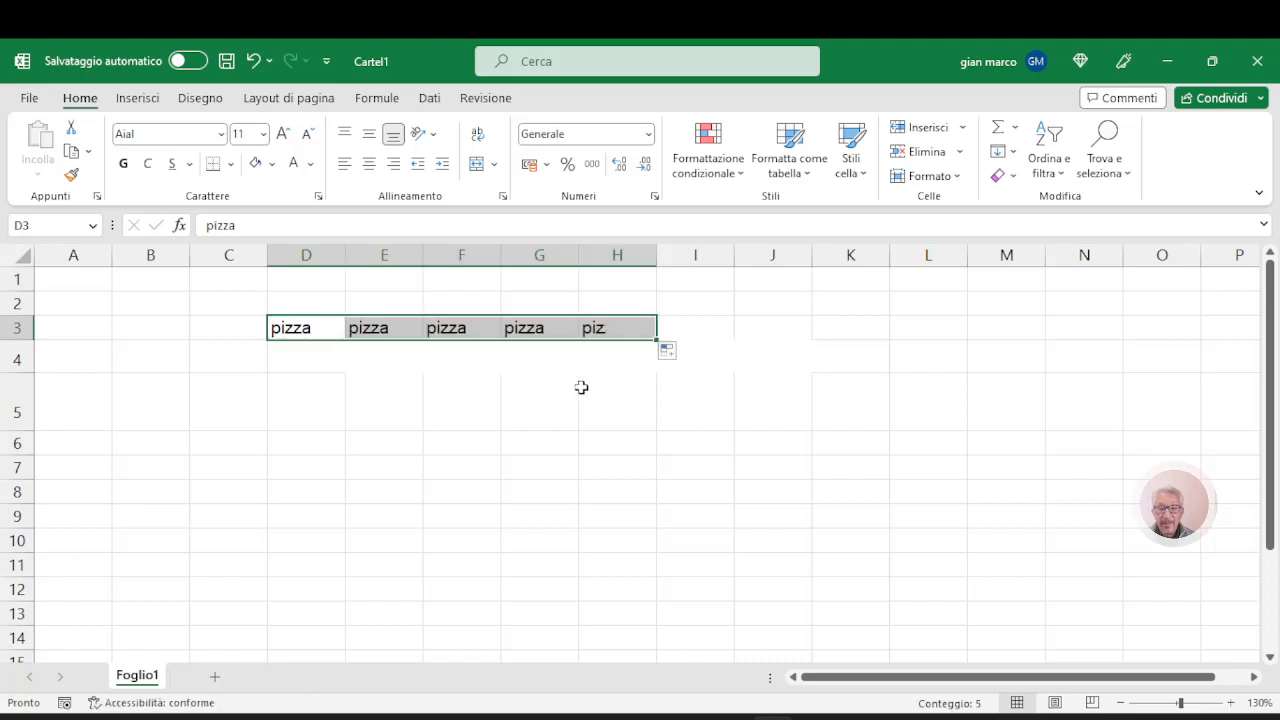
pyautogui.click(348, 439)
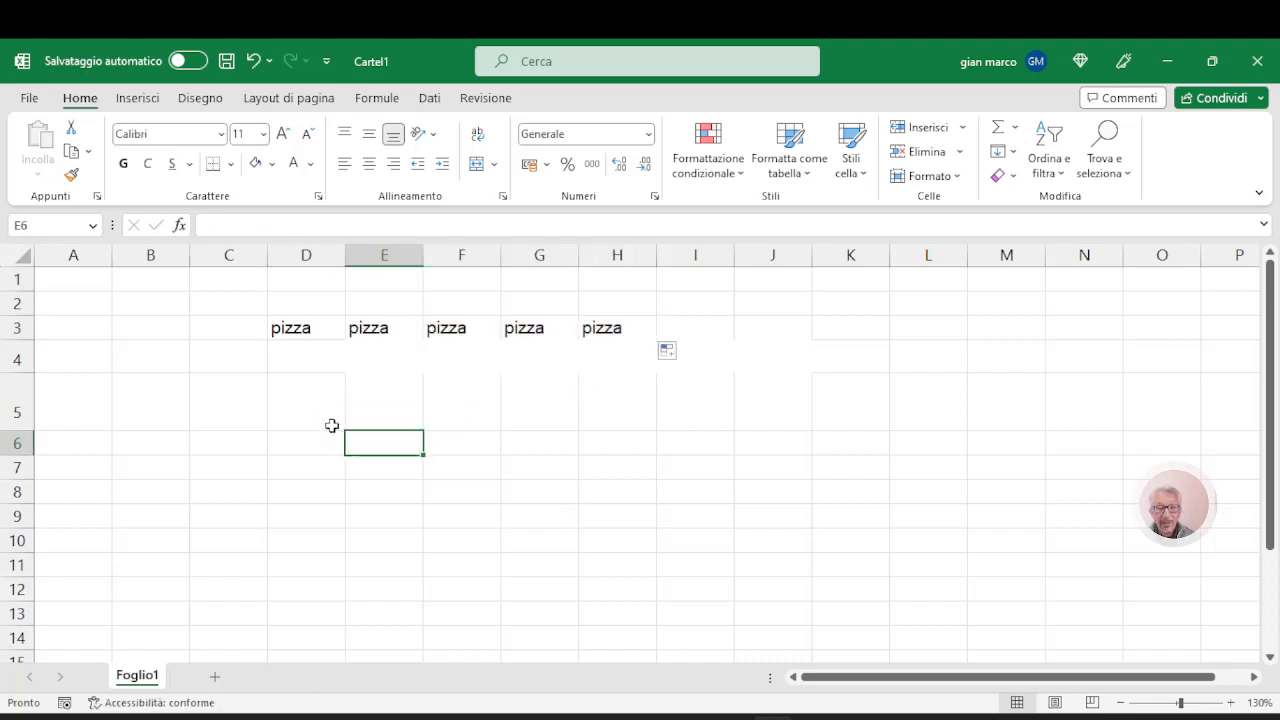
pyautogui.click(324, 329)
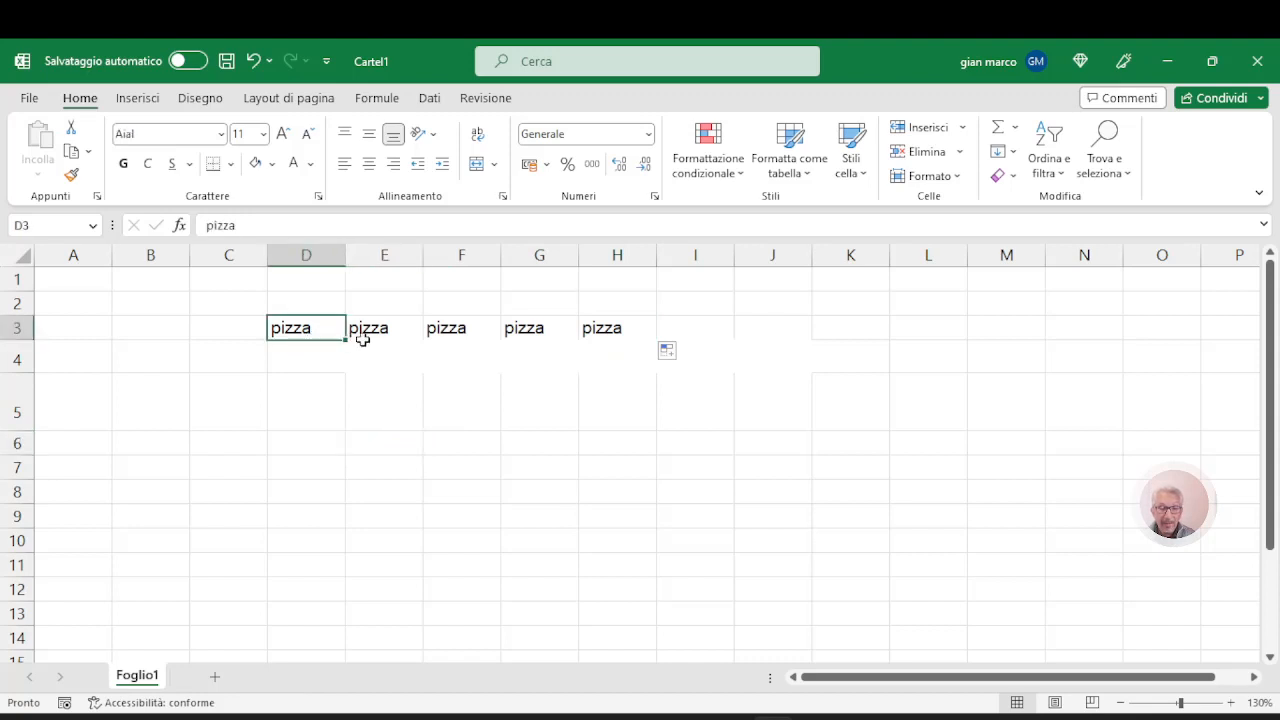
pyautogui.click(580, 382)
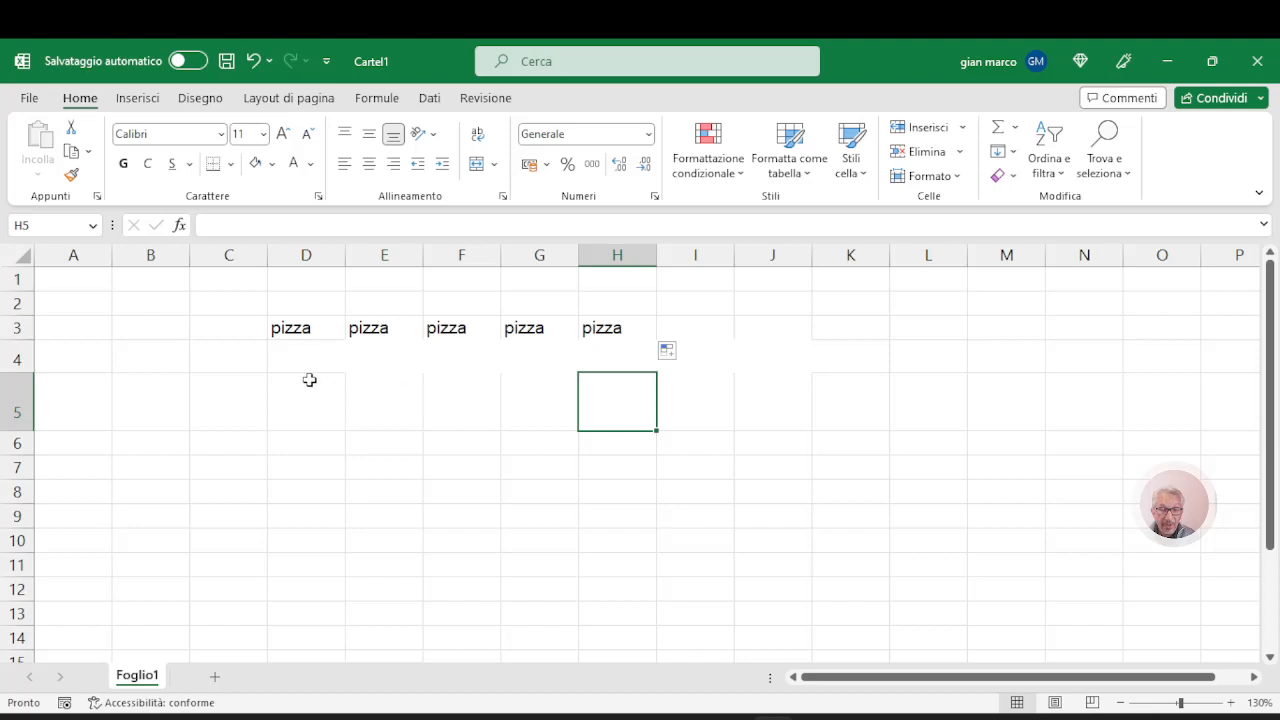
# Step: Fill cell D3 with the blue theme colour and cell E3 with standard red
pyautogui.click(302, 329)
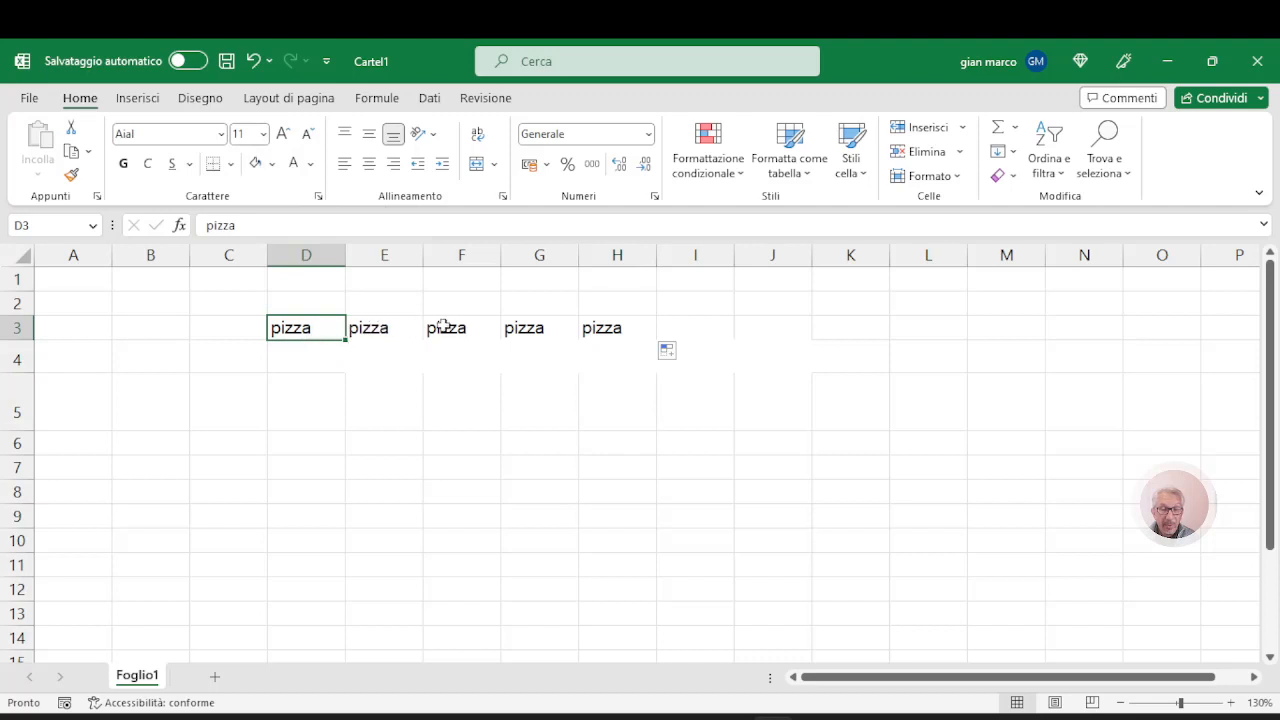
pyautogui.click(271, 164)
pyautogui.click(316, 213)
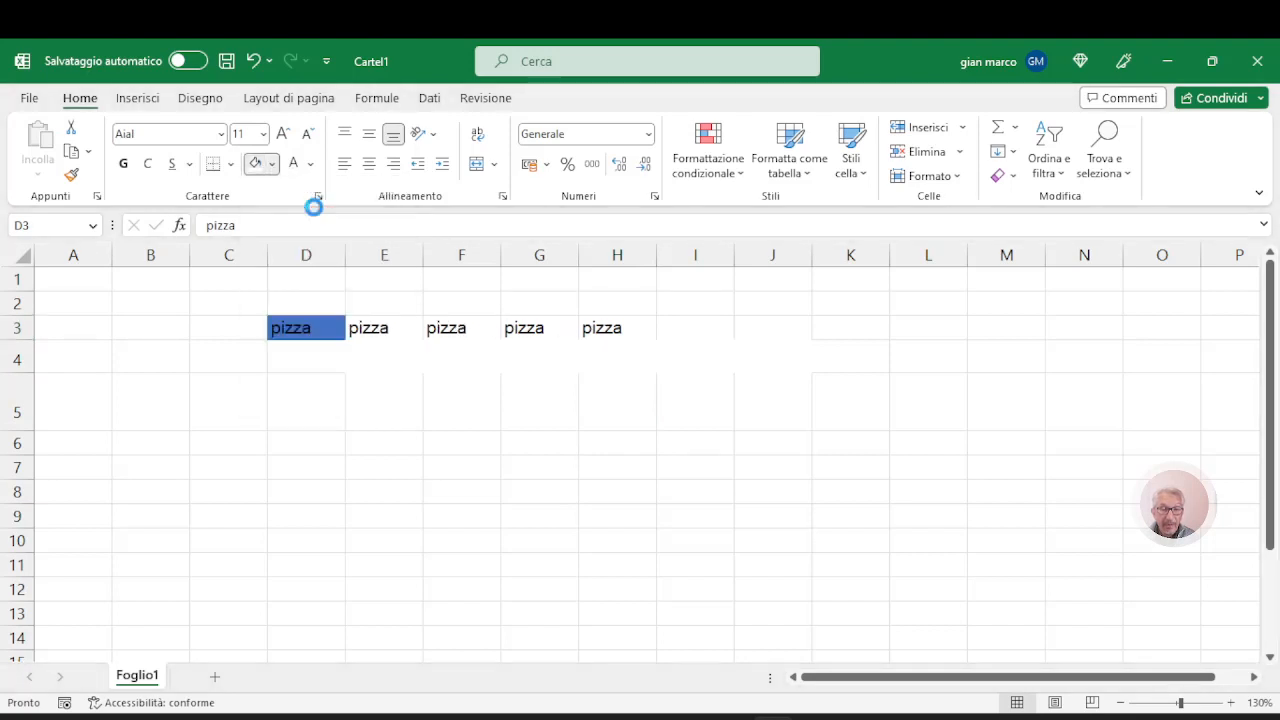
pyautogui.click(366, 329)
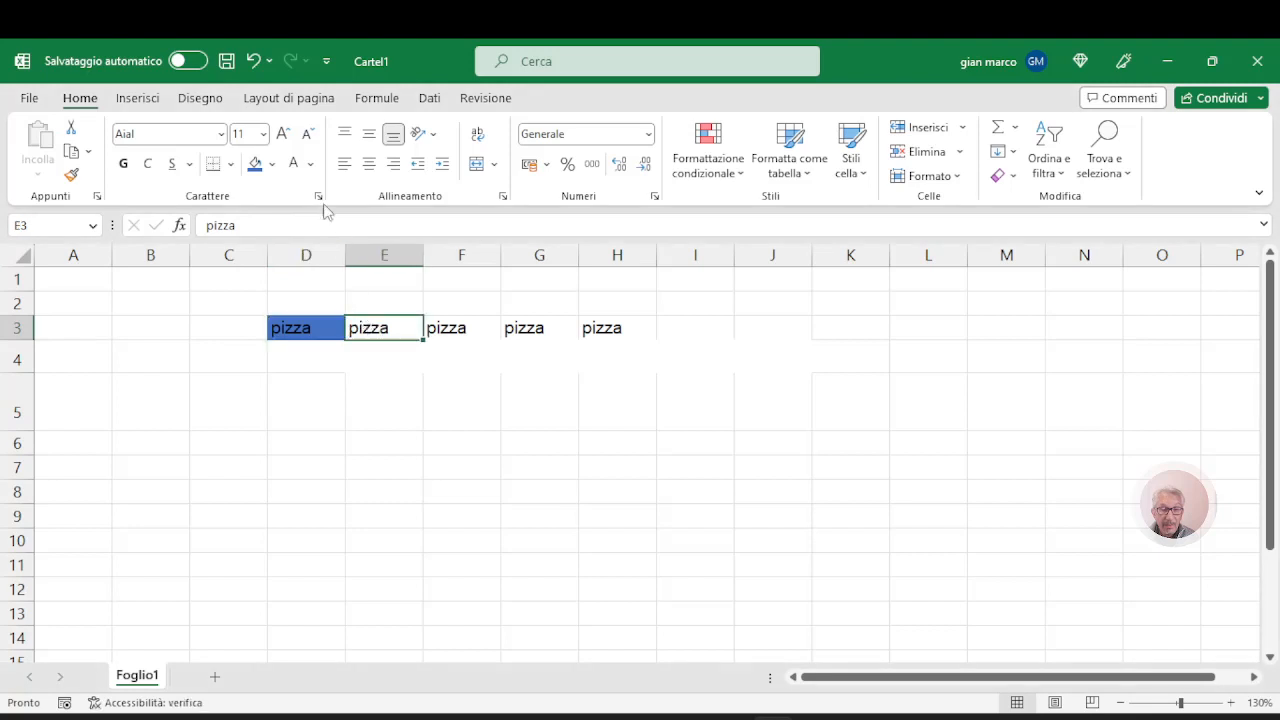
pyautogui.click(271, 164)
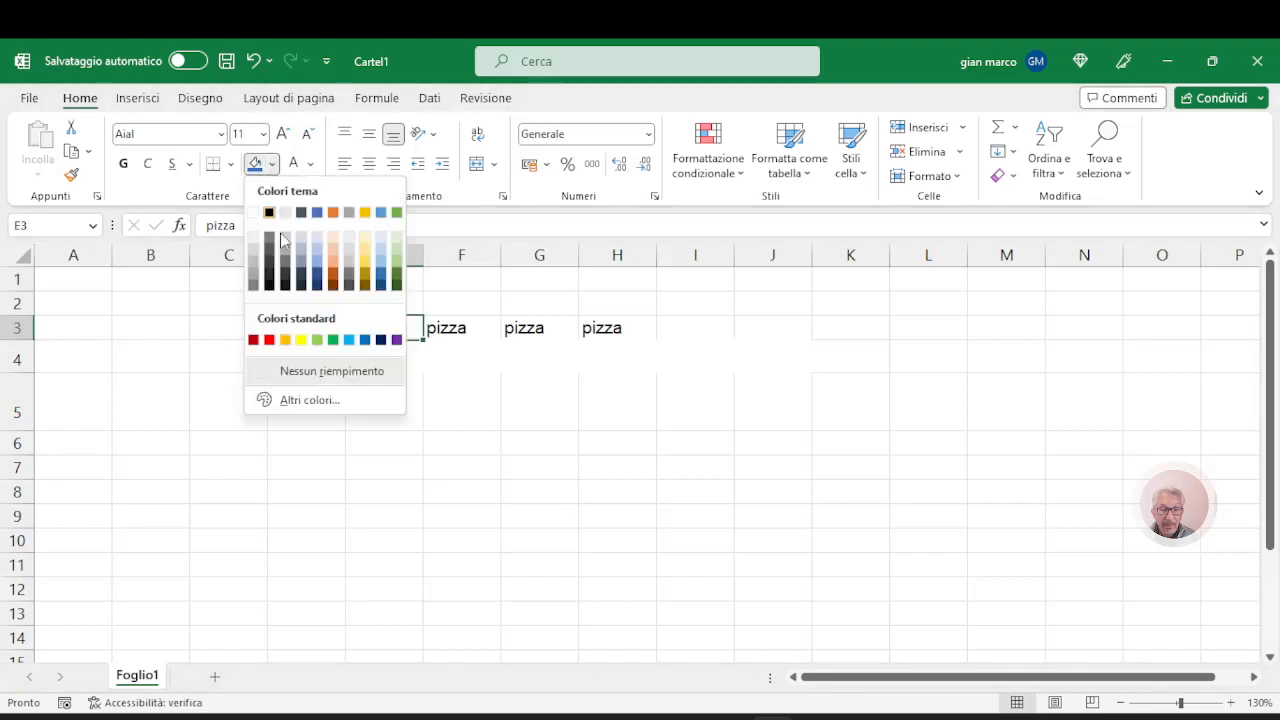
pyautogui.click(268, 341)
# Step: Fill cell F3 with the gold theme colour and cell G3 with standard yellow
pyautogui.click(452, 328)
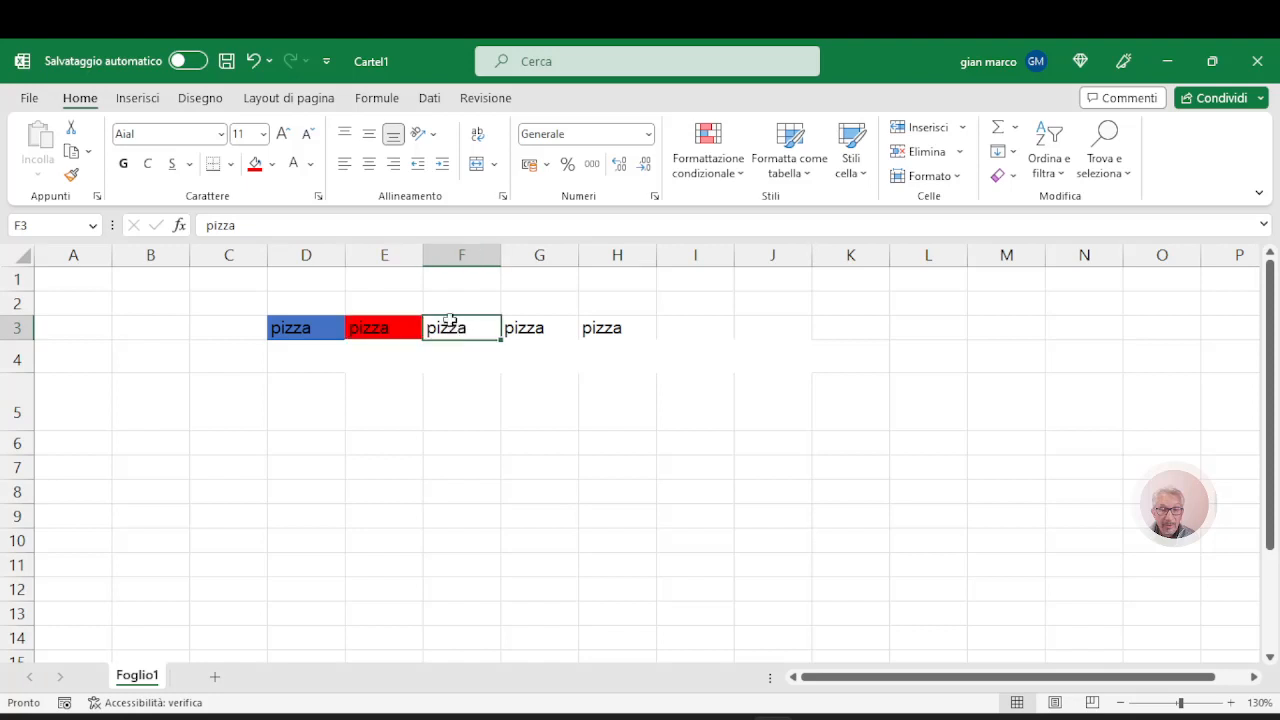
pyautogui.click(271, 164)
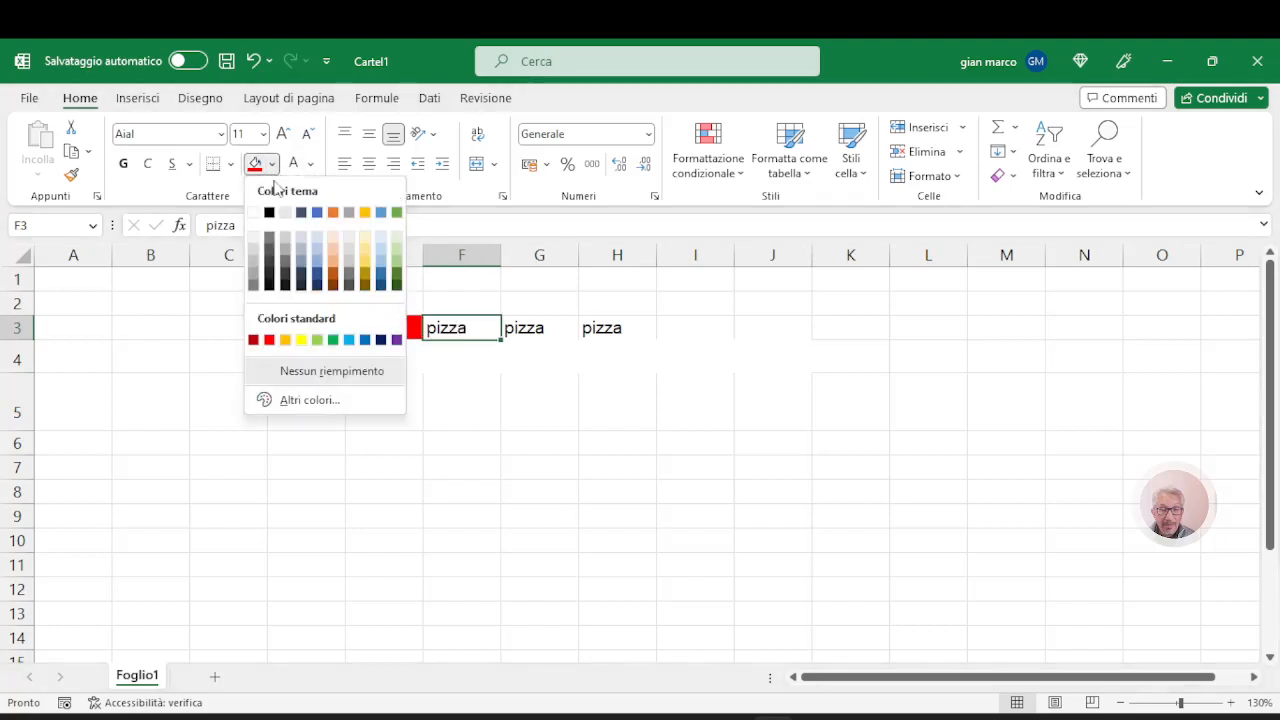
pyautogui.click(366, 216)
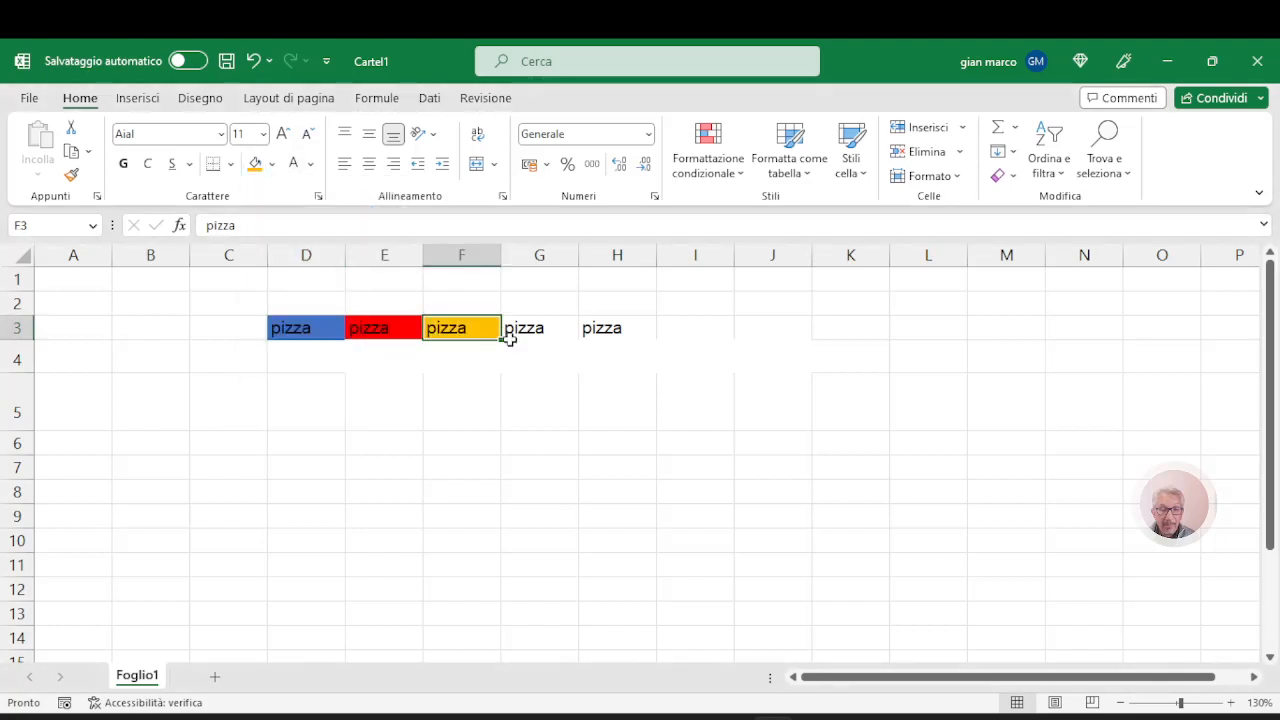
pyautogui.click(527, 330)
pyautogui.click(271, 164)
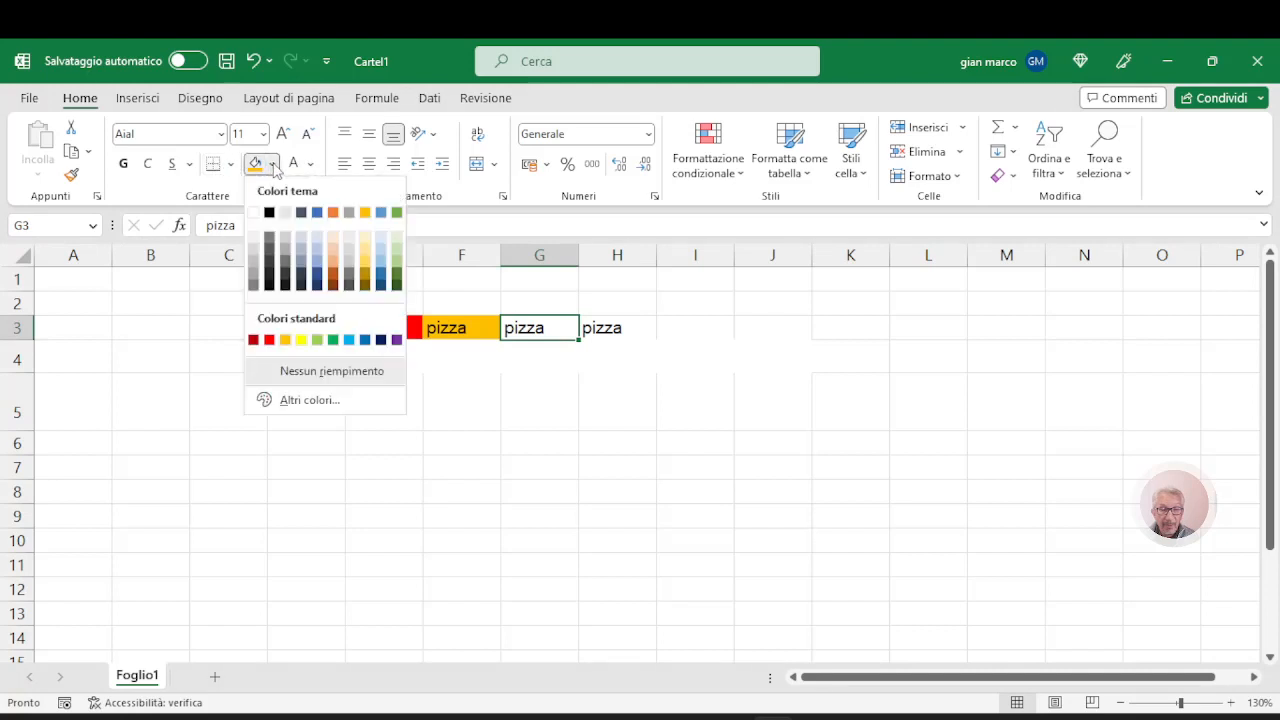
pyautogui.click(301, 340)
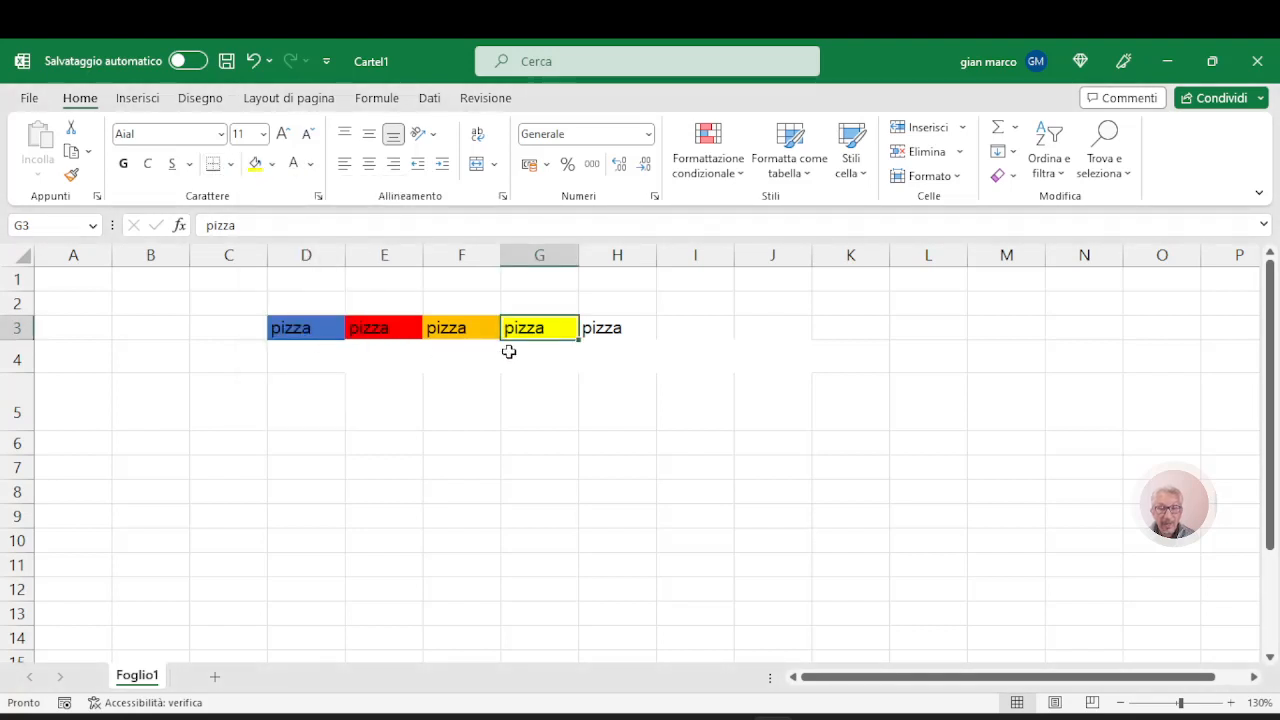
# Step: Fill cell H3 with the green theme colour
pyautogui.click(626, 336)
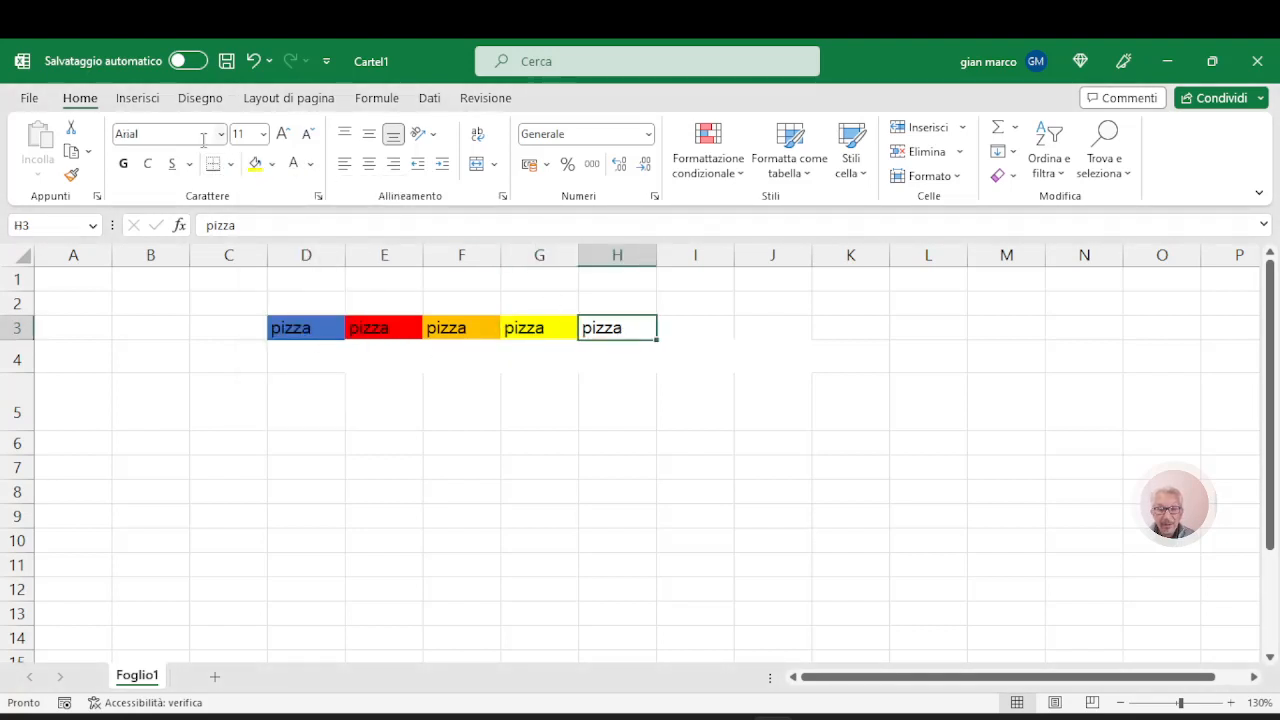
pyautogui.click(271, 164)
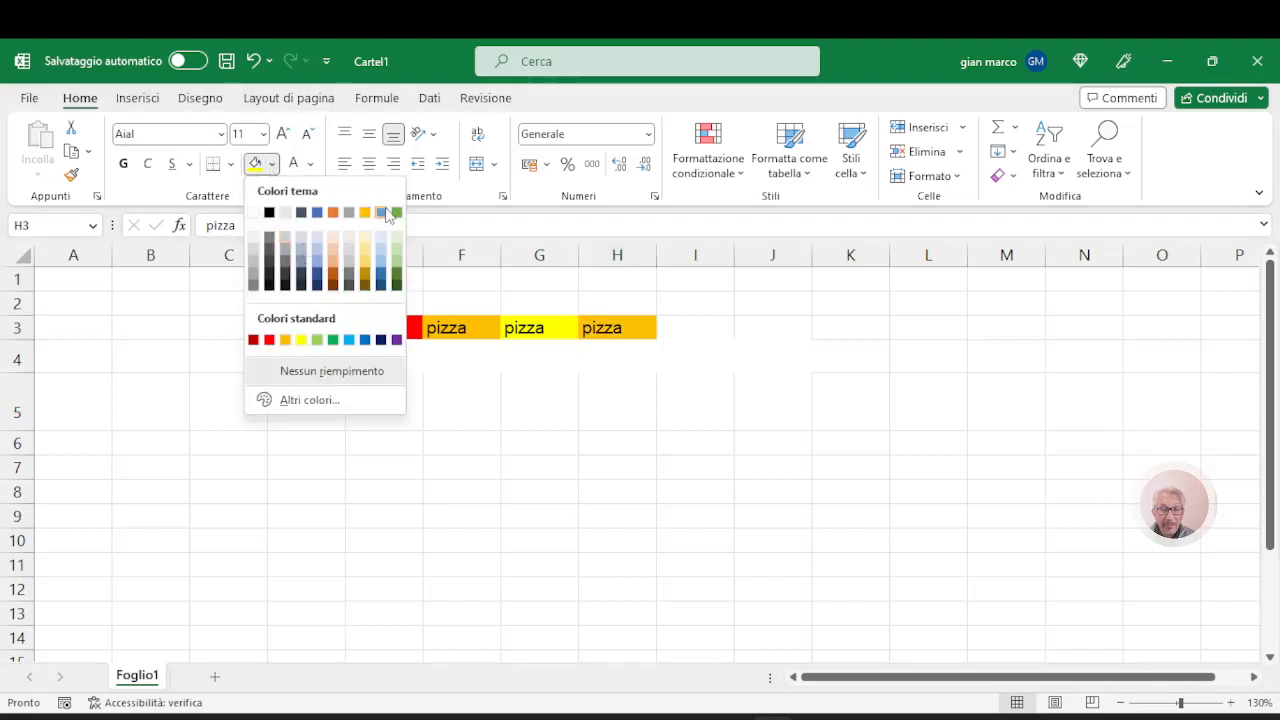
pyautogui.click(396, 213)
pyautogui.click(435, 546)
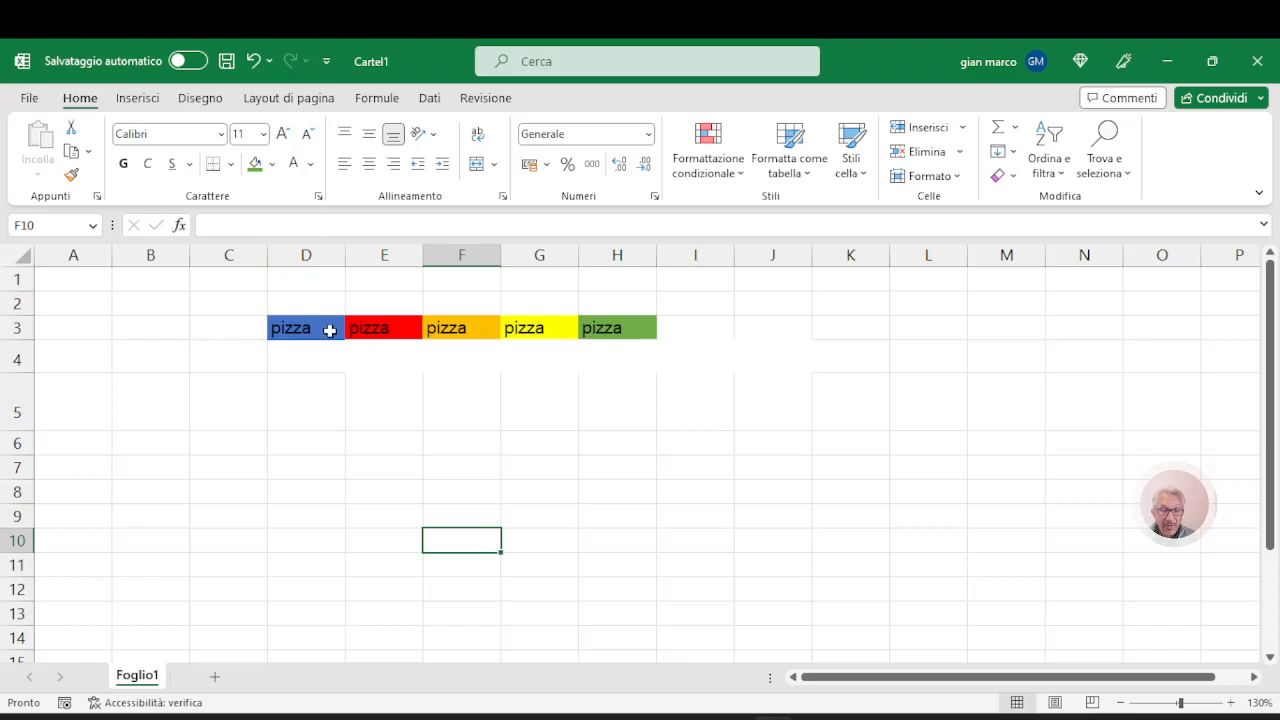
# Step: Examine the standard and custom palettes of additional fill colours, sampling a light blue without applying it
pyautogui.click(272, 165)
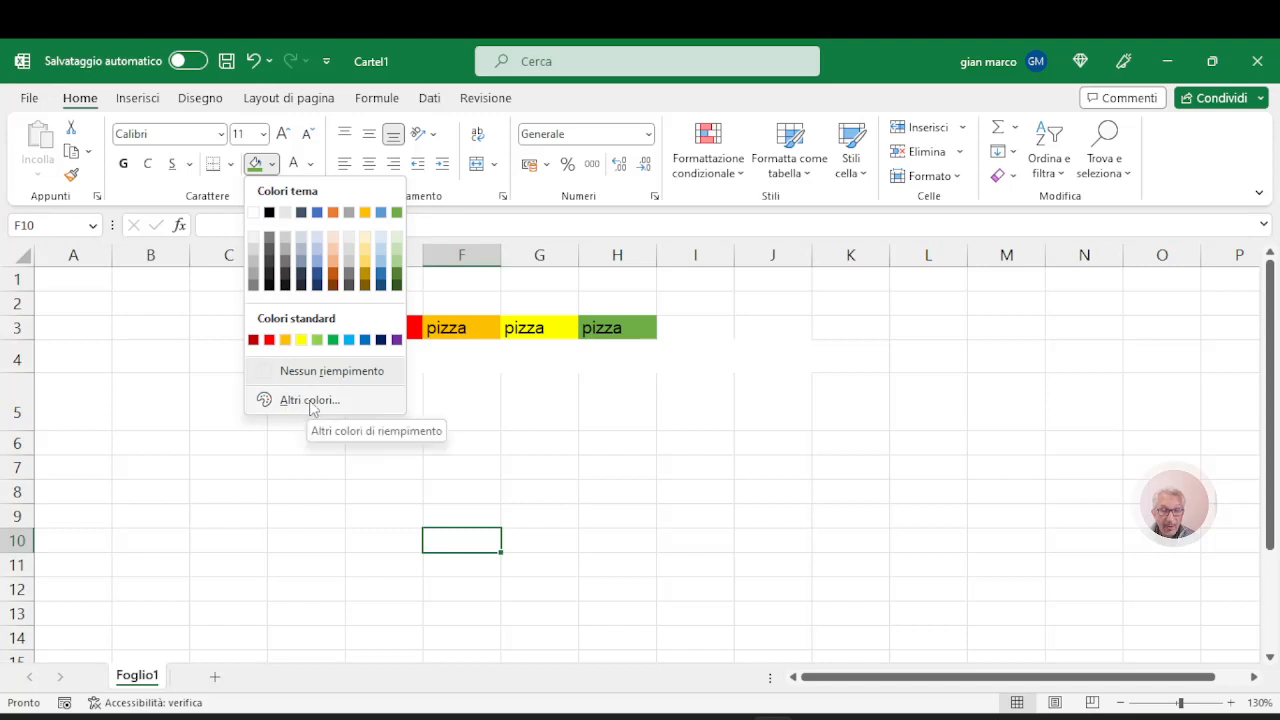
pyautogui.click(310, 400)
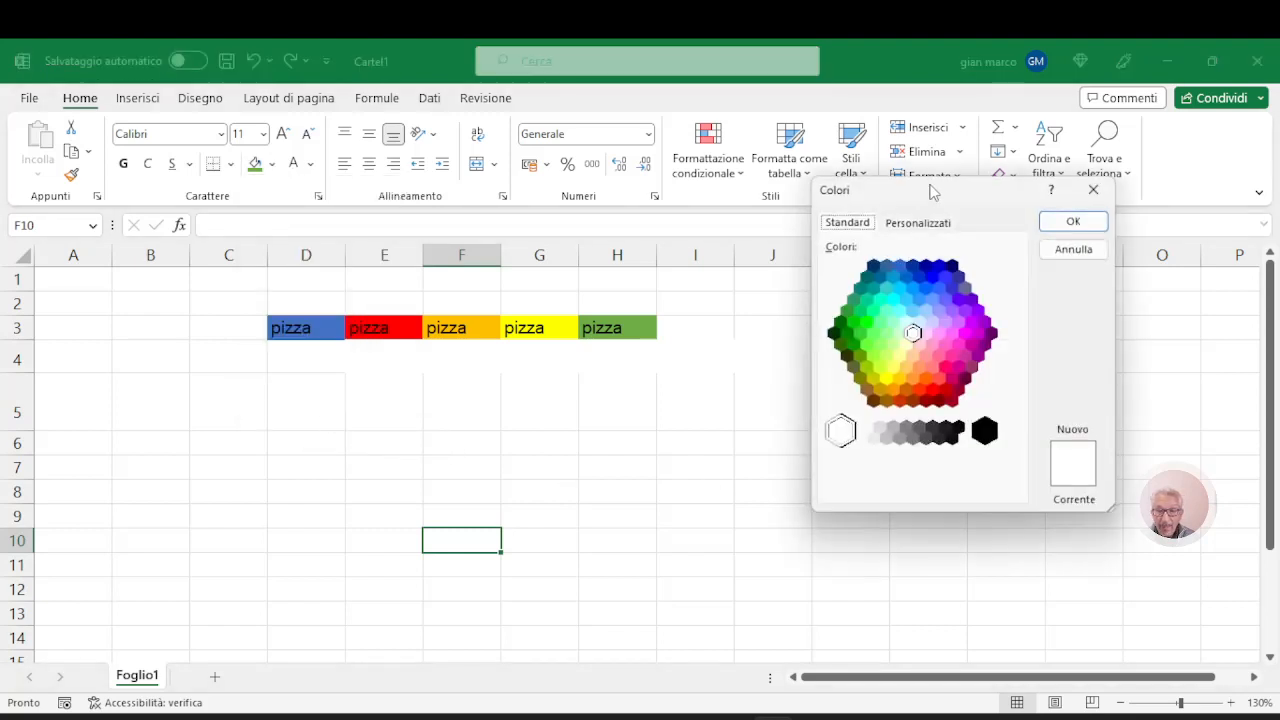
pyautogui.moveTo(930, 190); pyautogui.dragTo(842, 277)
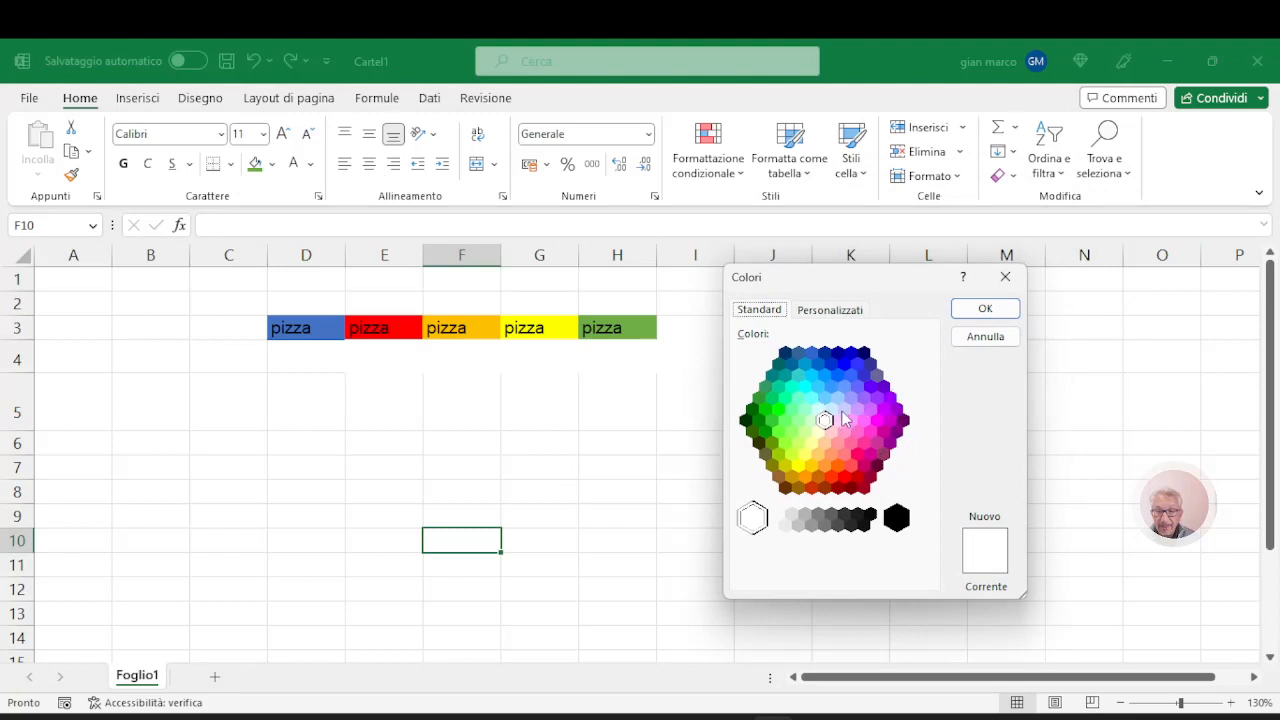
pyautogui.click(855, 311)
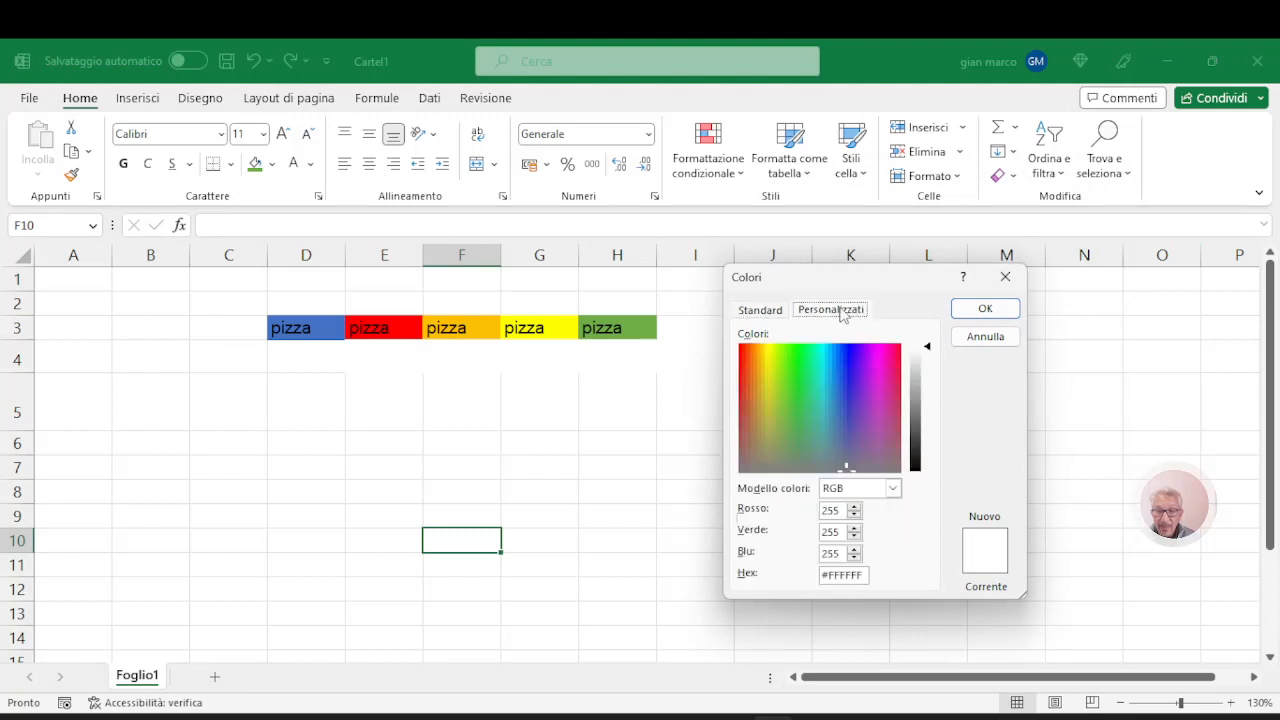
pyautogui.click(762, 311)
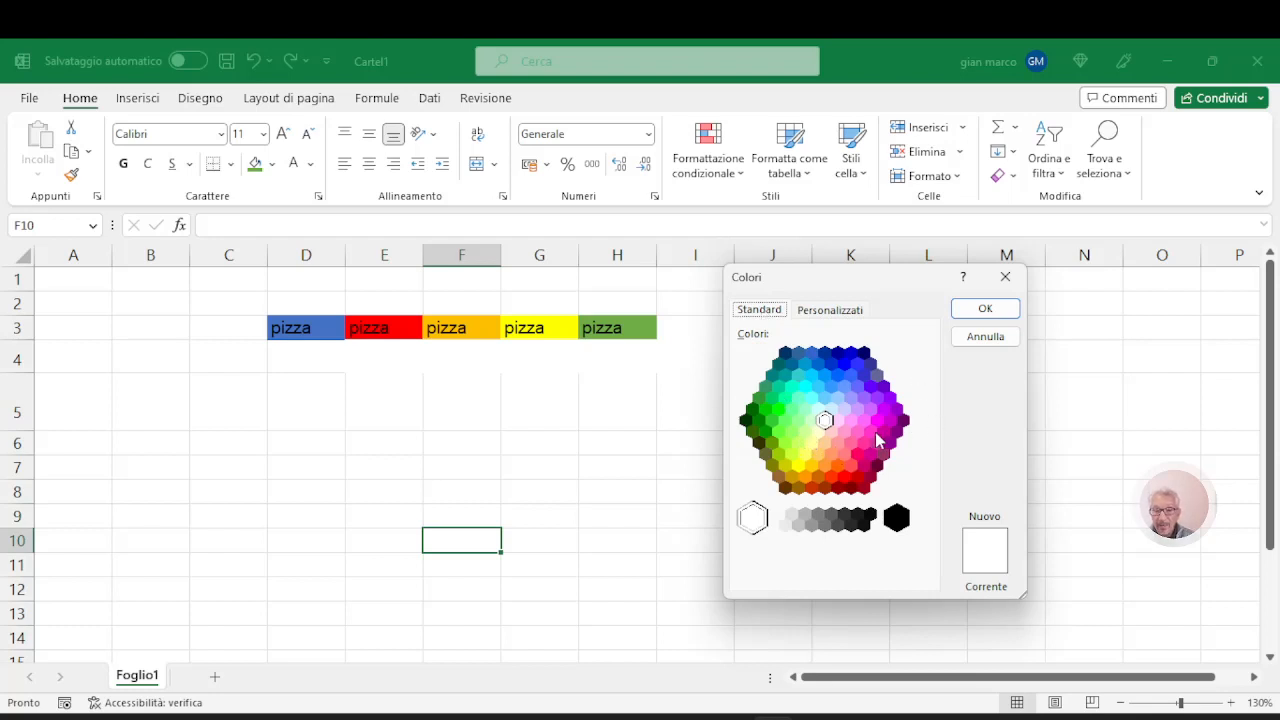
pyautogui.click(845, 387)
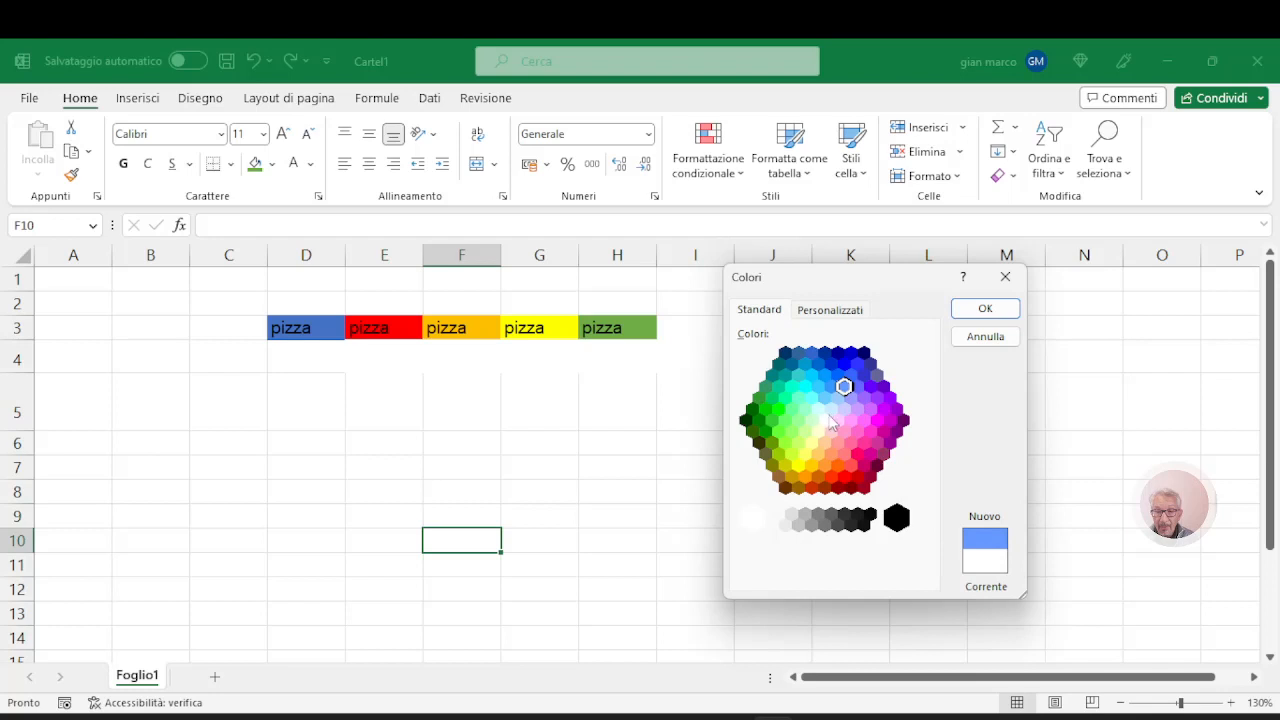
pyautogui.click(1005, 338)
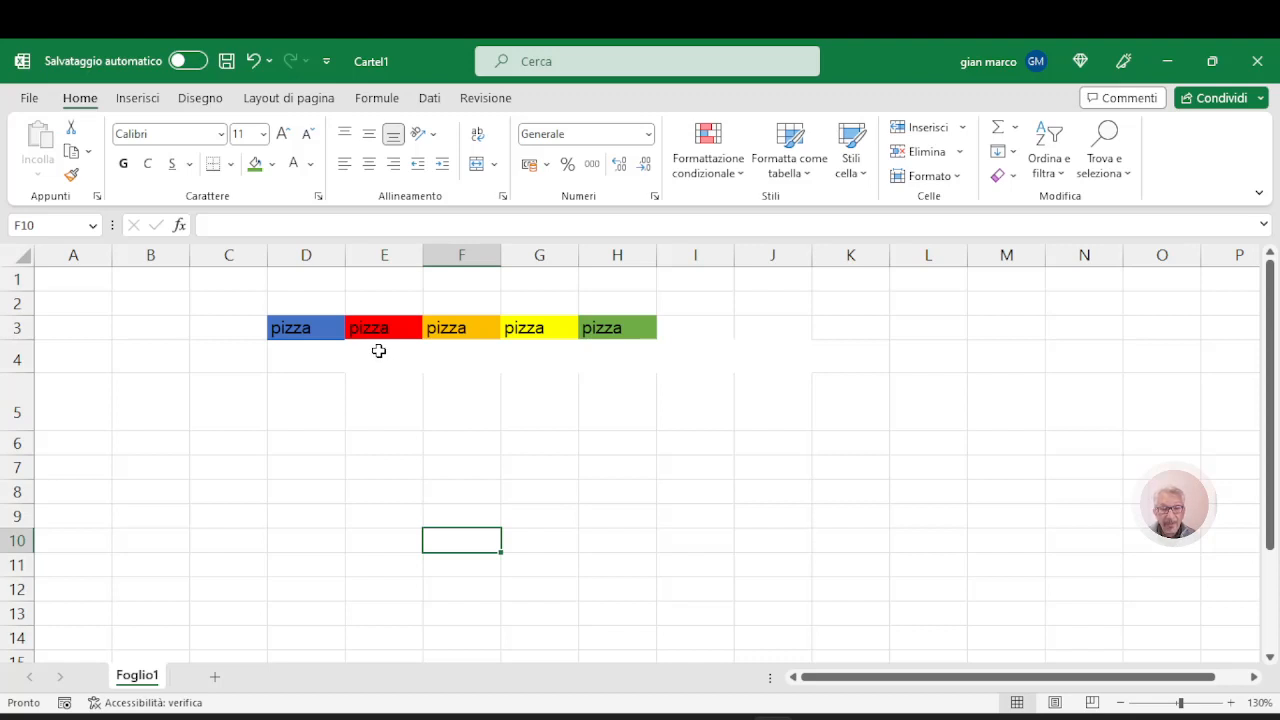
# Step: Set the text of cell D3 to standard red and make it bold
pyautogui.click(322, 331)
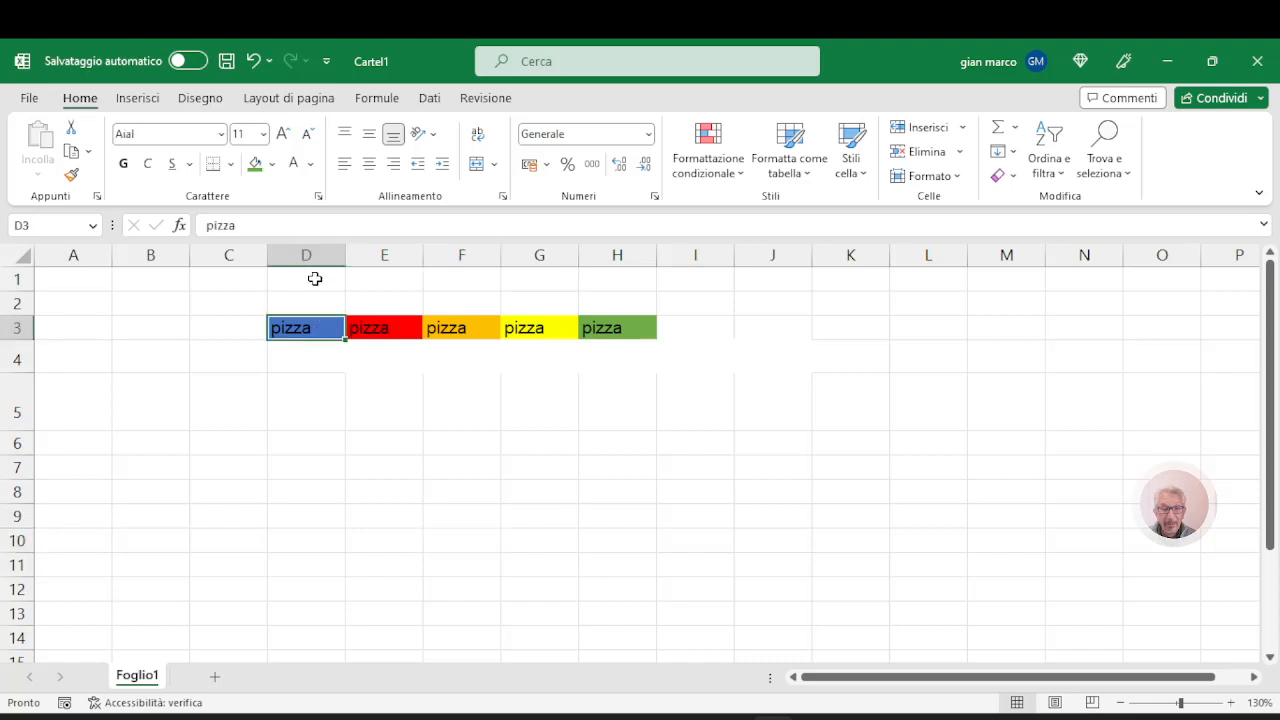
pyautogui.click(311, 166)
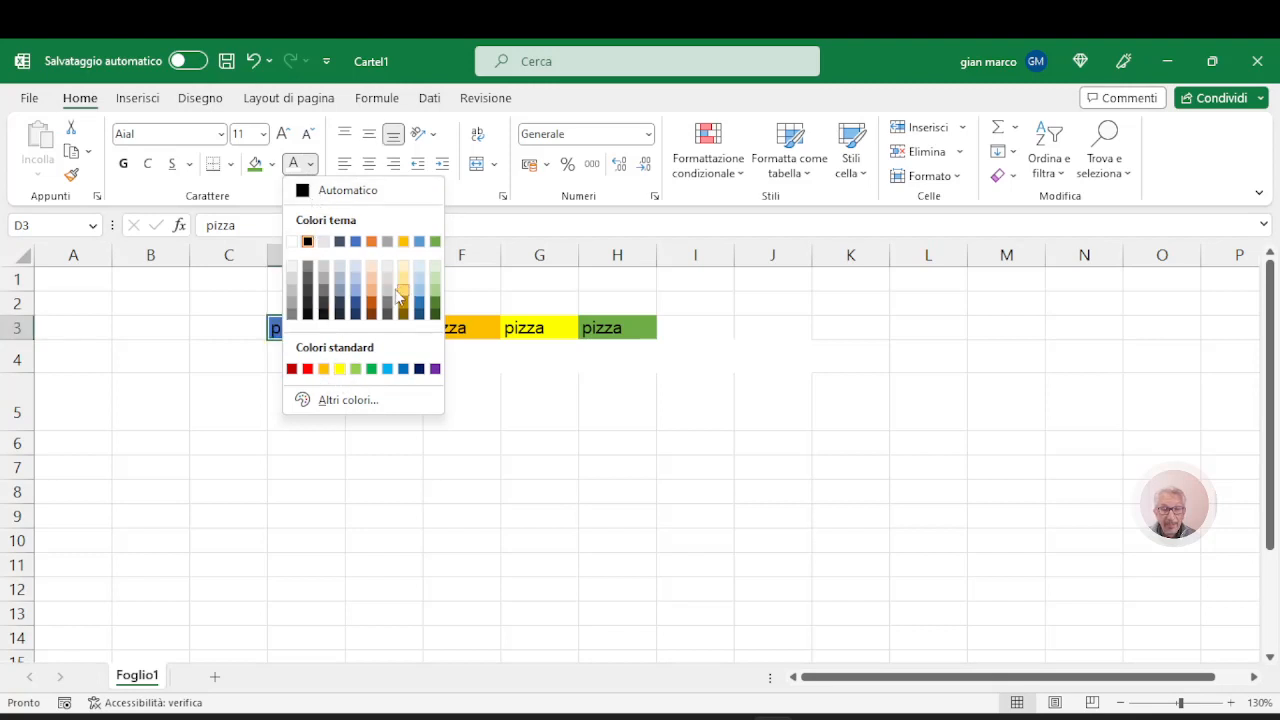
pyautogui.click(307, 369)
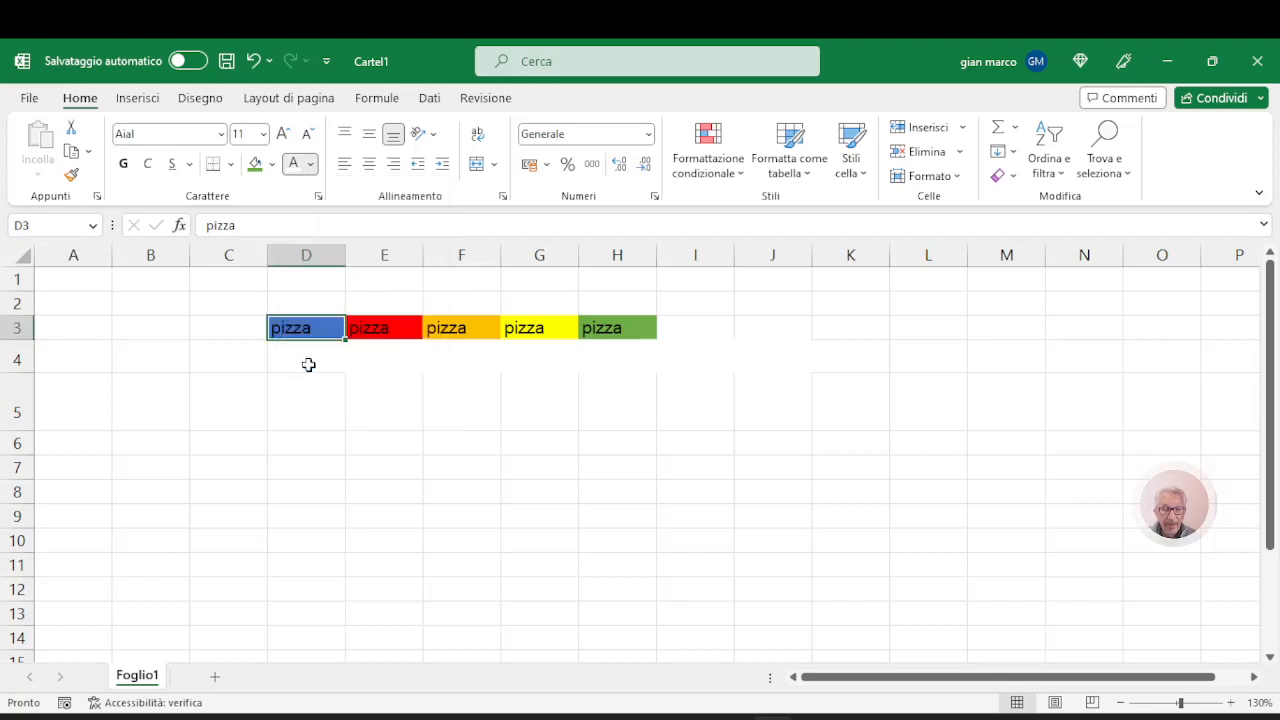
pyautogui.click(360, 383)
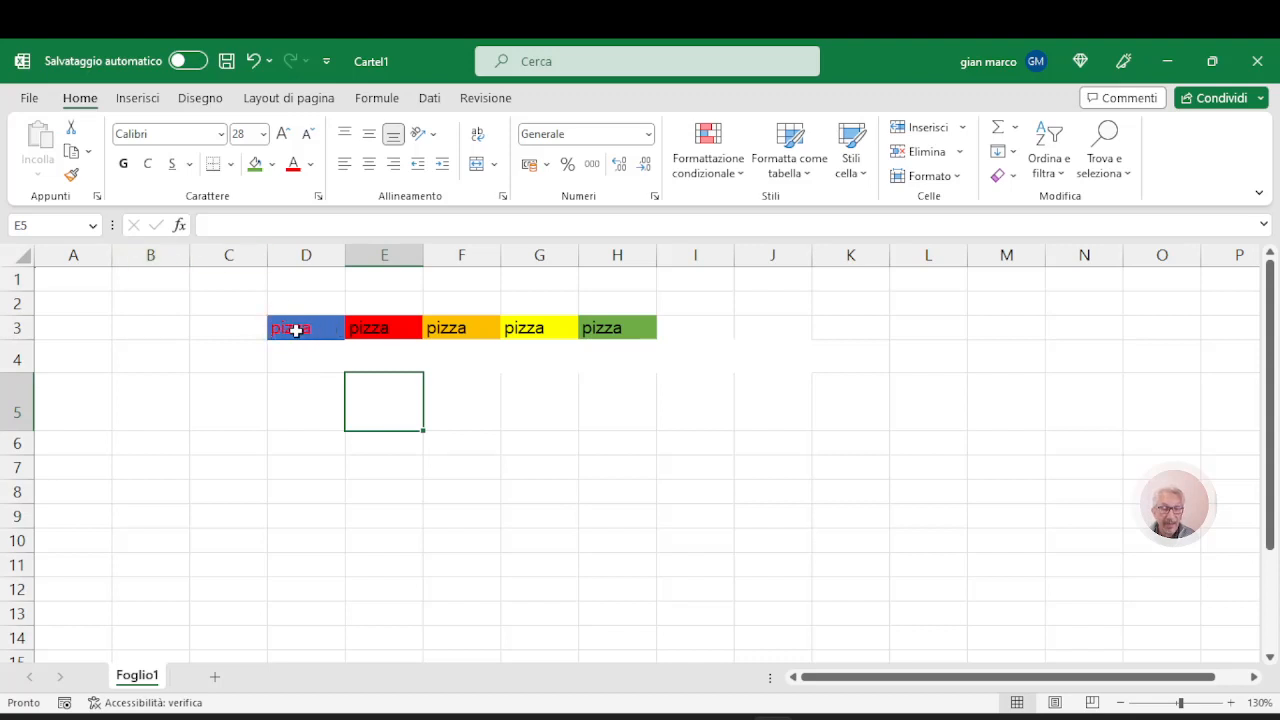
pyautogui.click(296, 330)
pyautogui.click(124, 165)
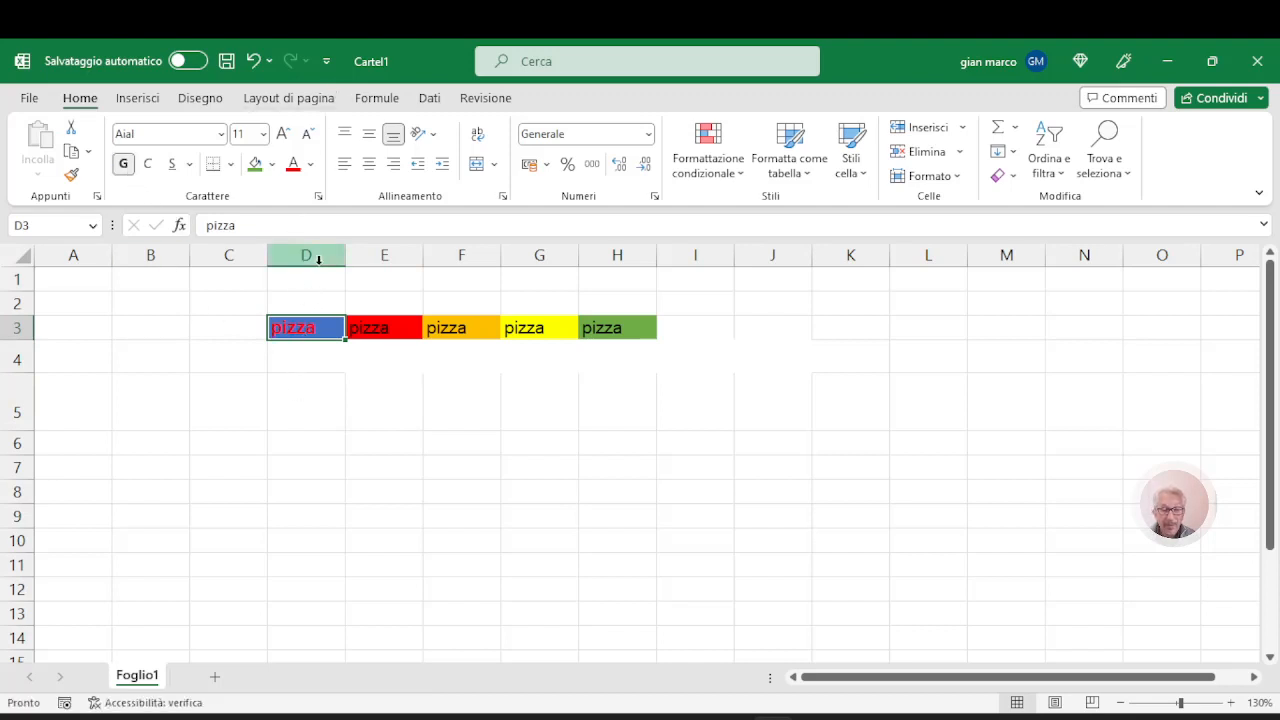
pyautogui.click(389, 521)
# Step: Copy the formatting of cell D3 to cell K3 with Format Painter and enter "albero" there
pyautogui.click(313, 331)
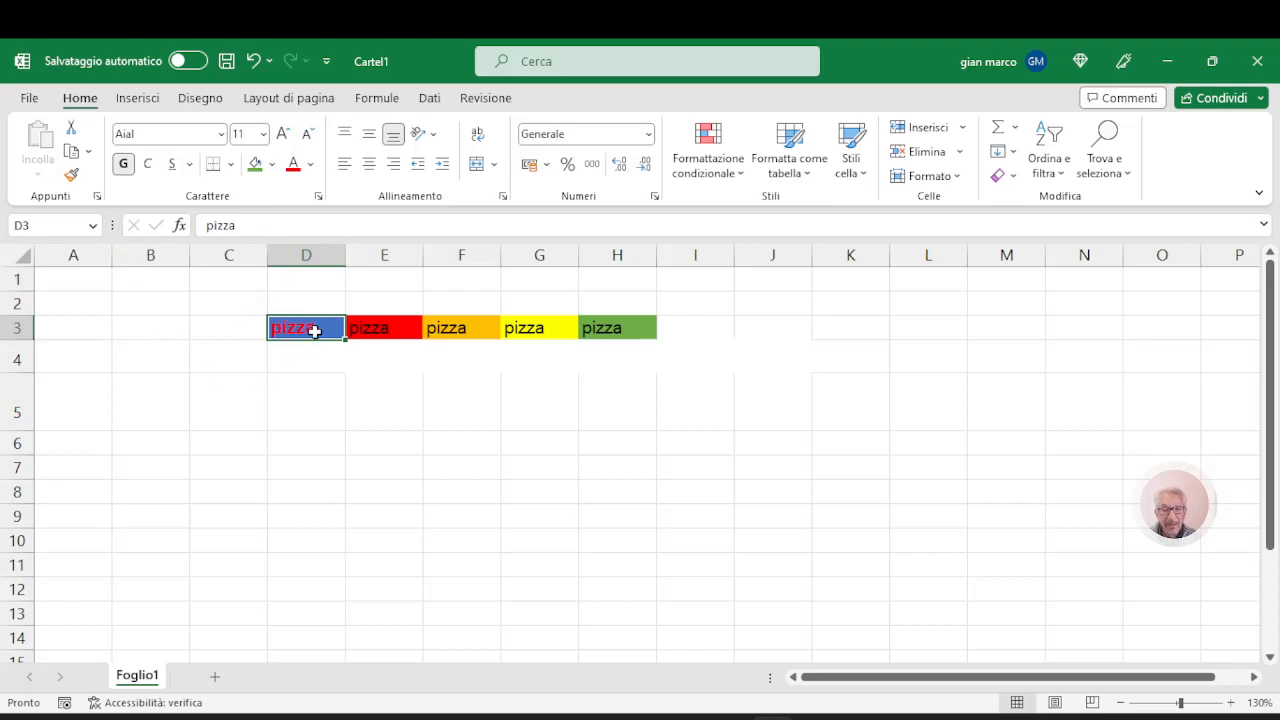
pyautogui.click(72, 177)
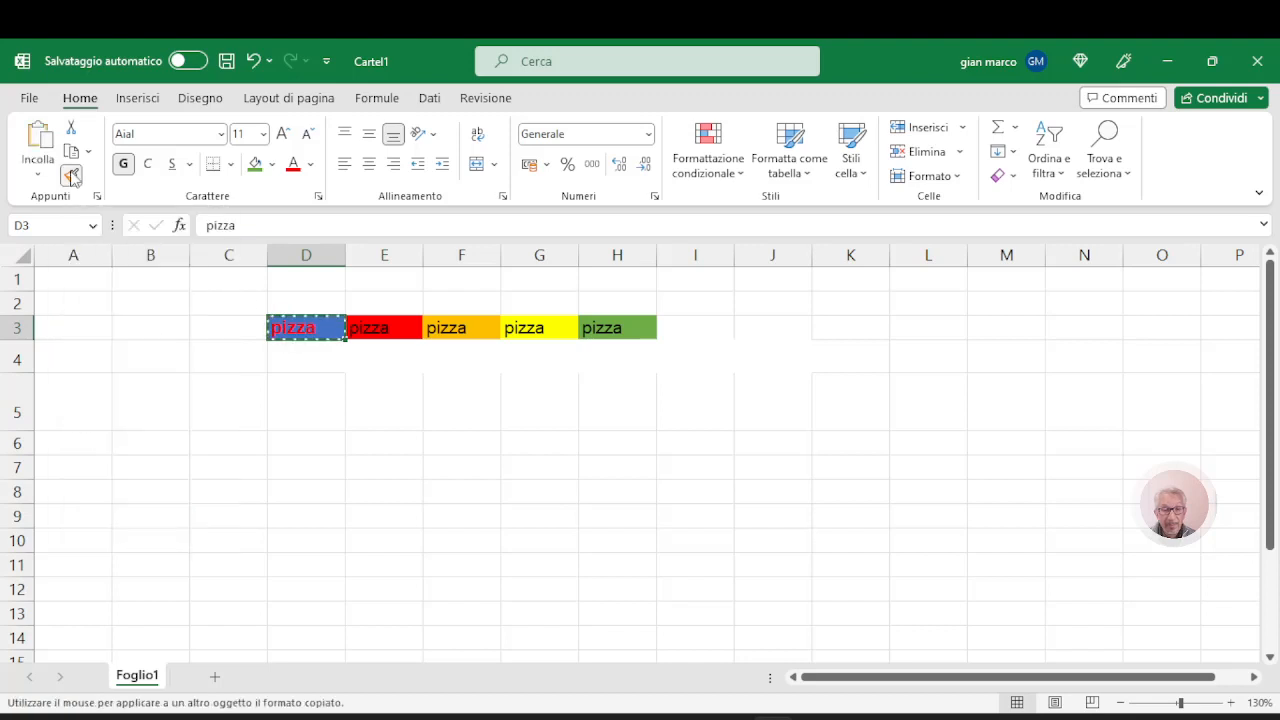
pyautogui.click(849, 325)
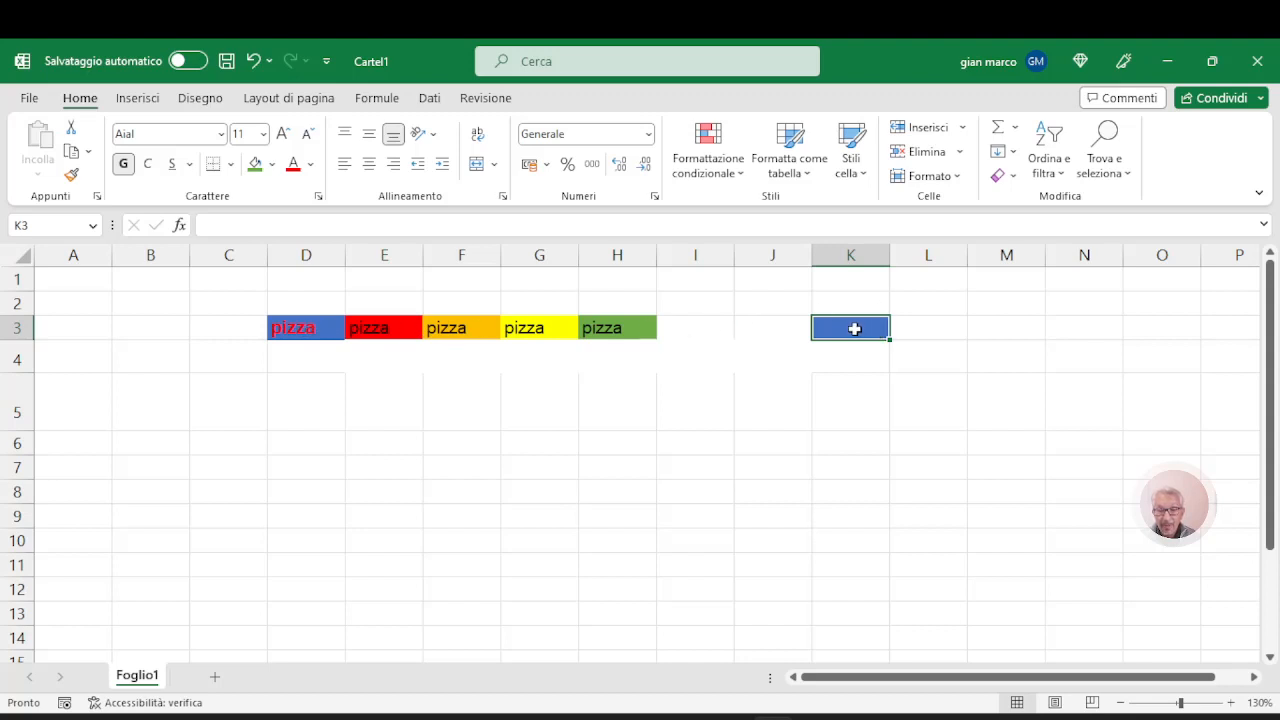
pyautogui.write('albero')
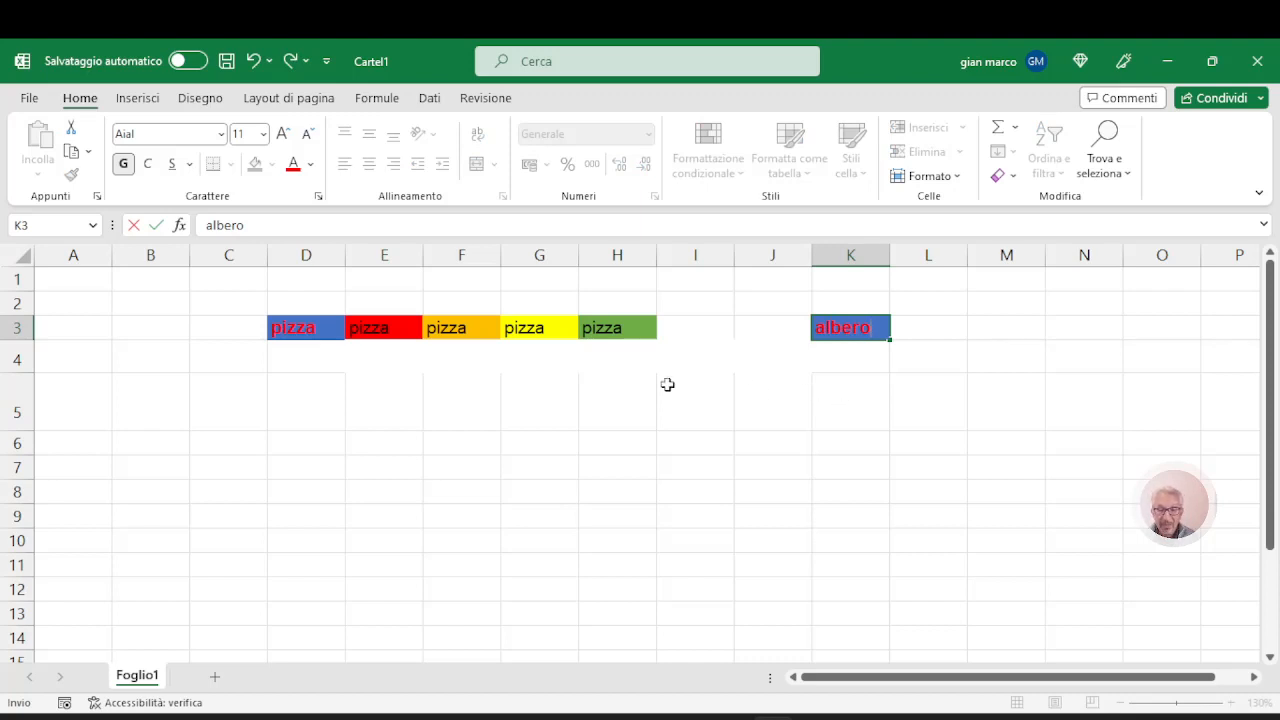
pyautogui.click(636, 434)
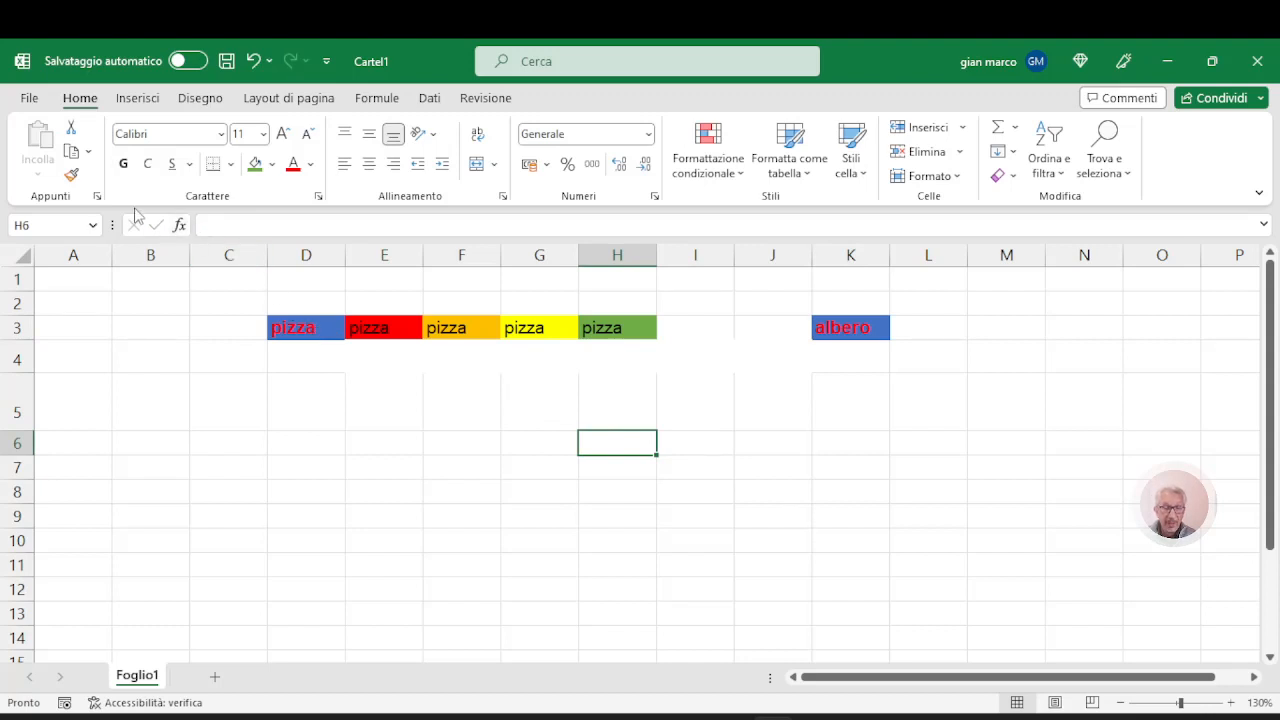
pyautogui.click(75, 176)
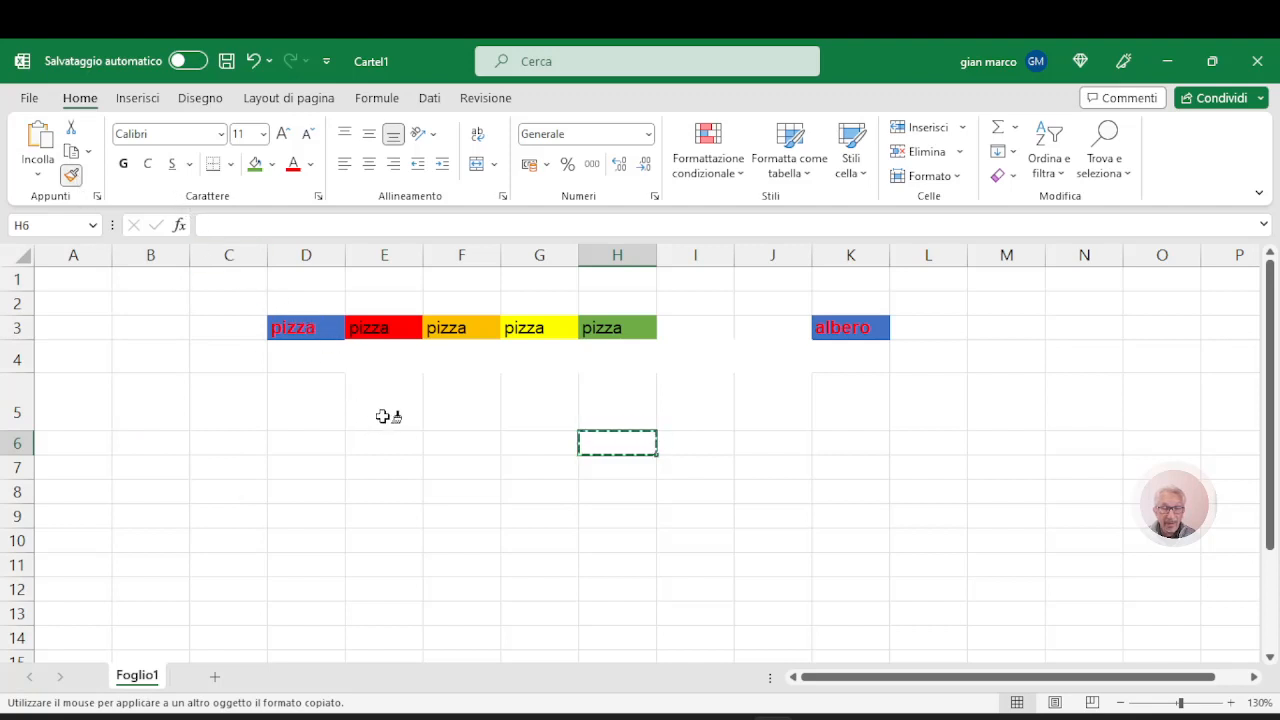
pyautogui.click(316, 392)
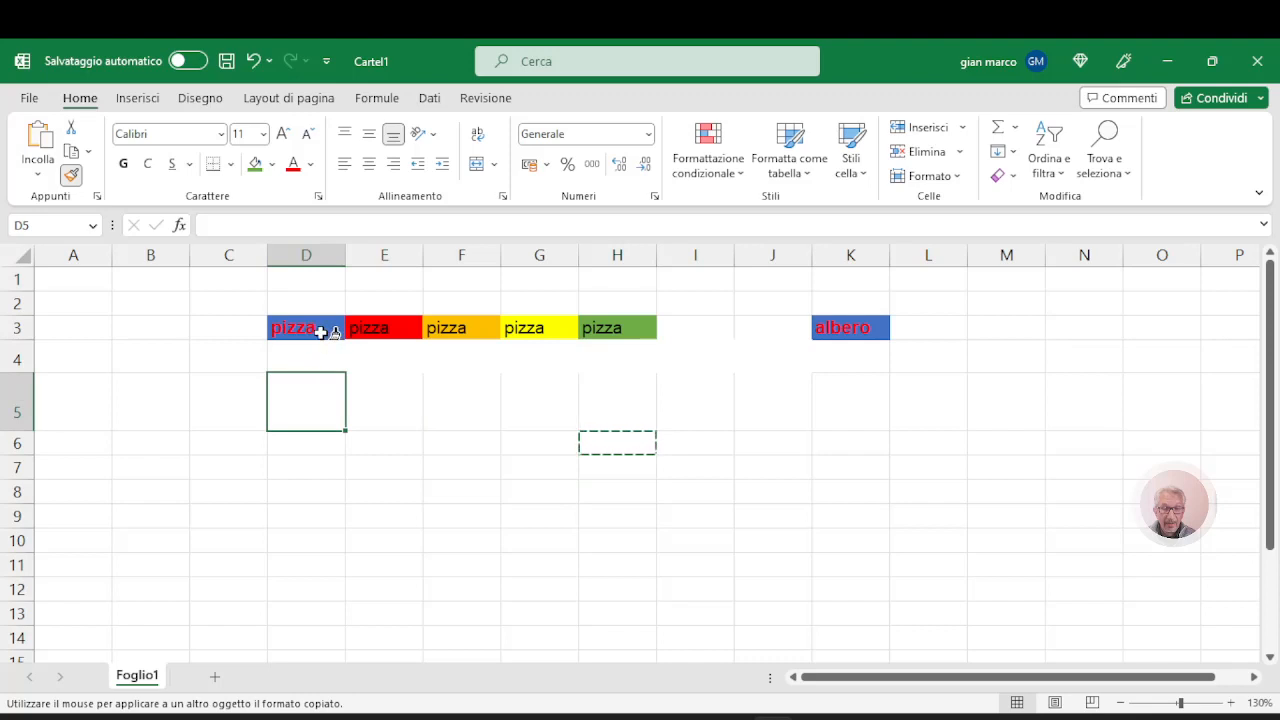
pyautogui.press('Escape')
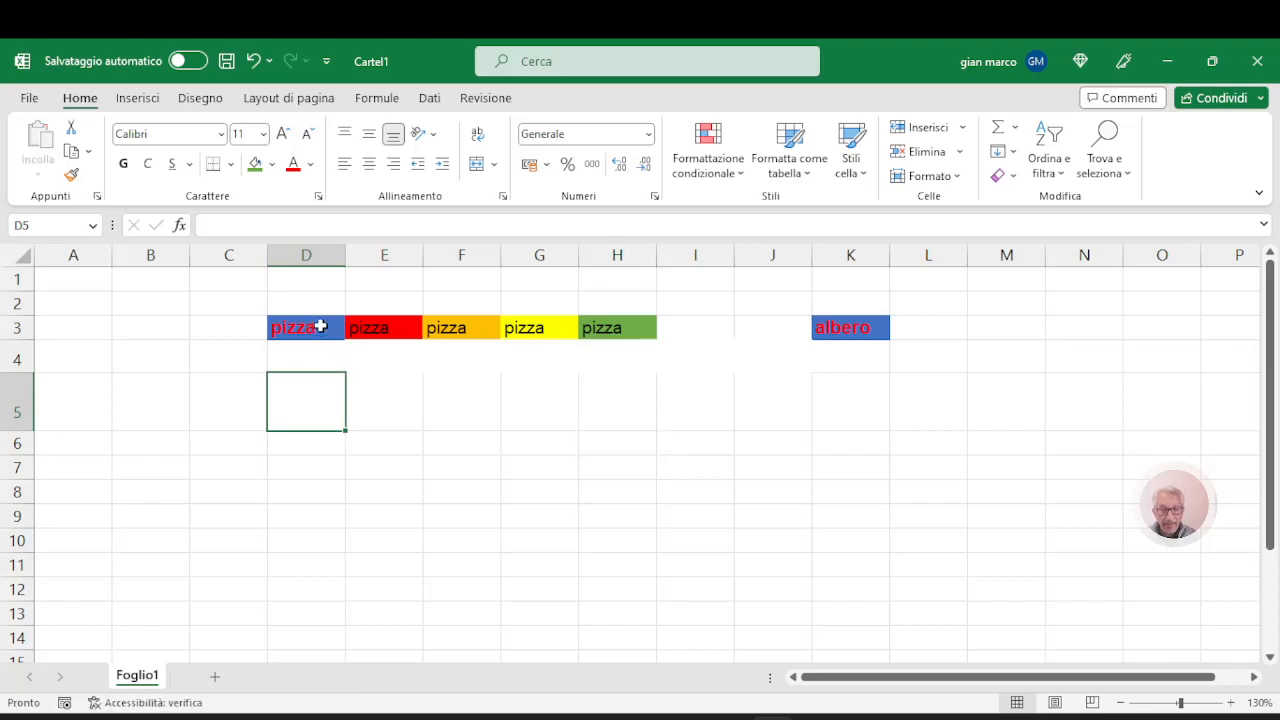
# Step: Apply the formatting of cell D3 to cells H6, J6, M3, M8 and B5 with Format Painter kept active
pyautogui.click(320, 326)
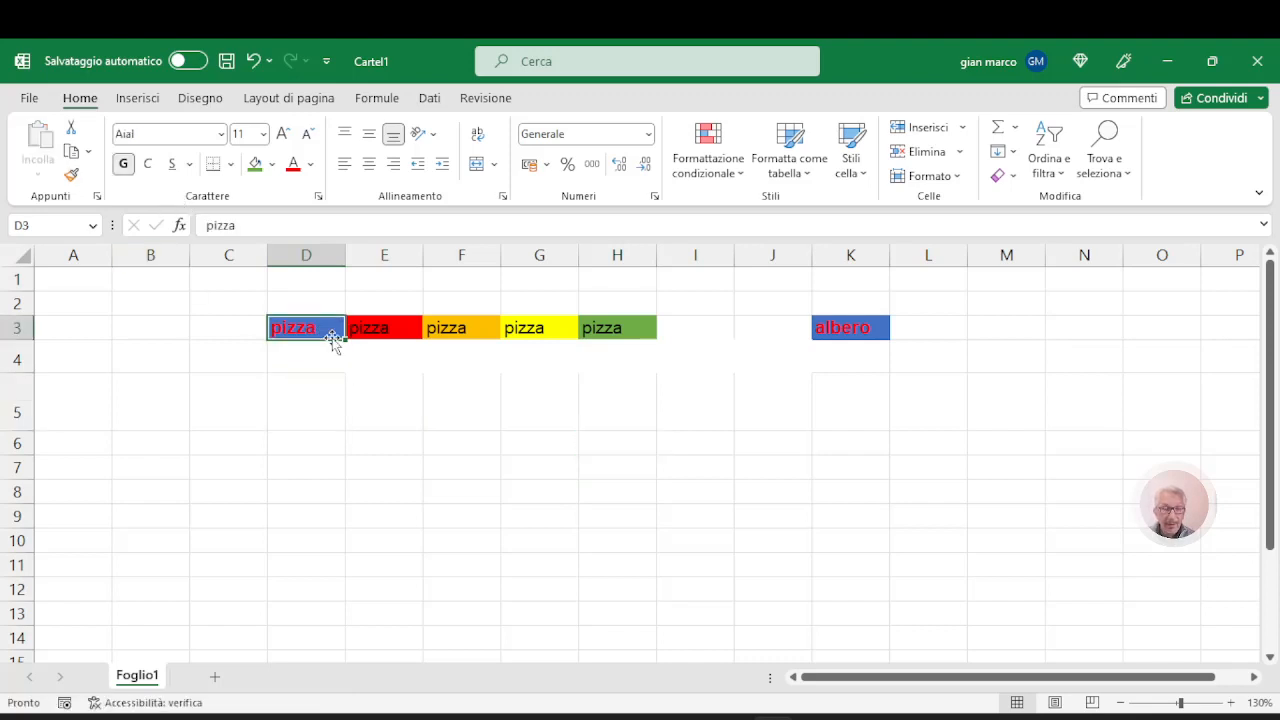
pyautogui.click(72, 176)
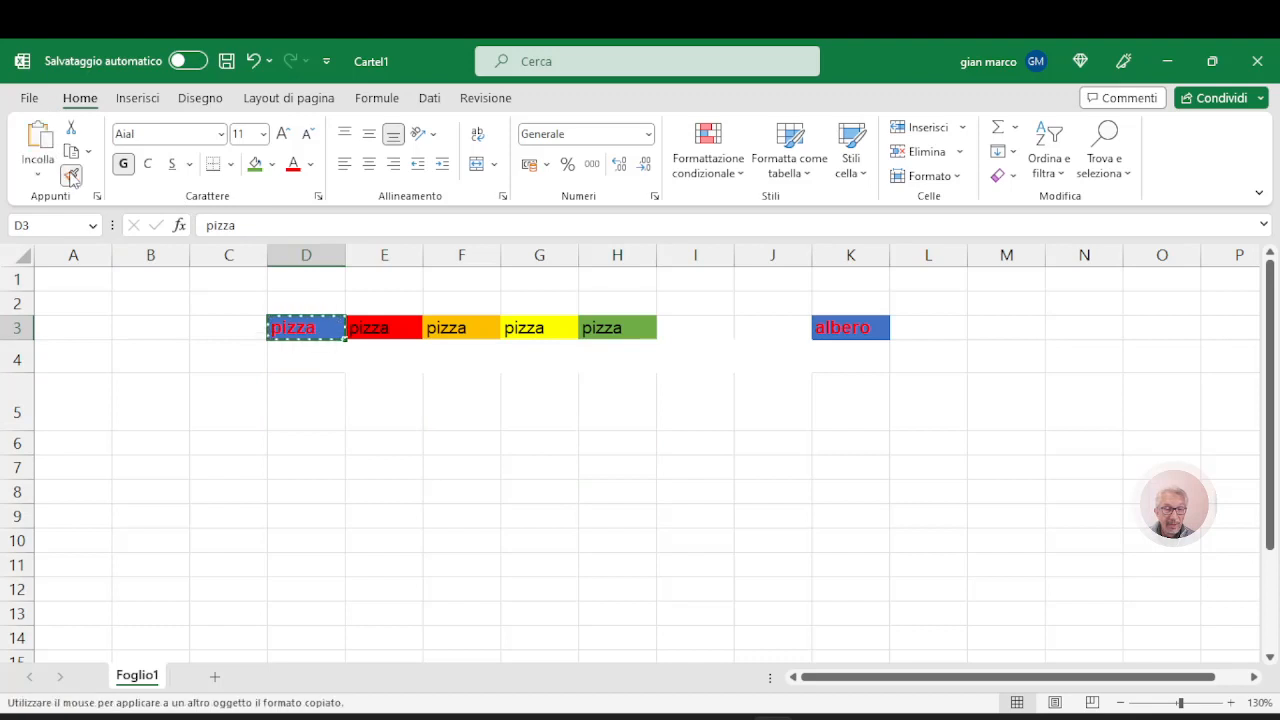
pyautogui.click(617, 442)
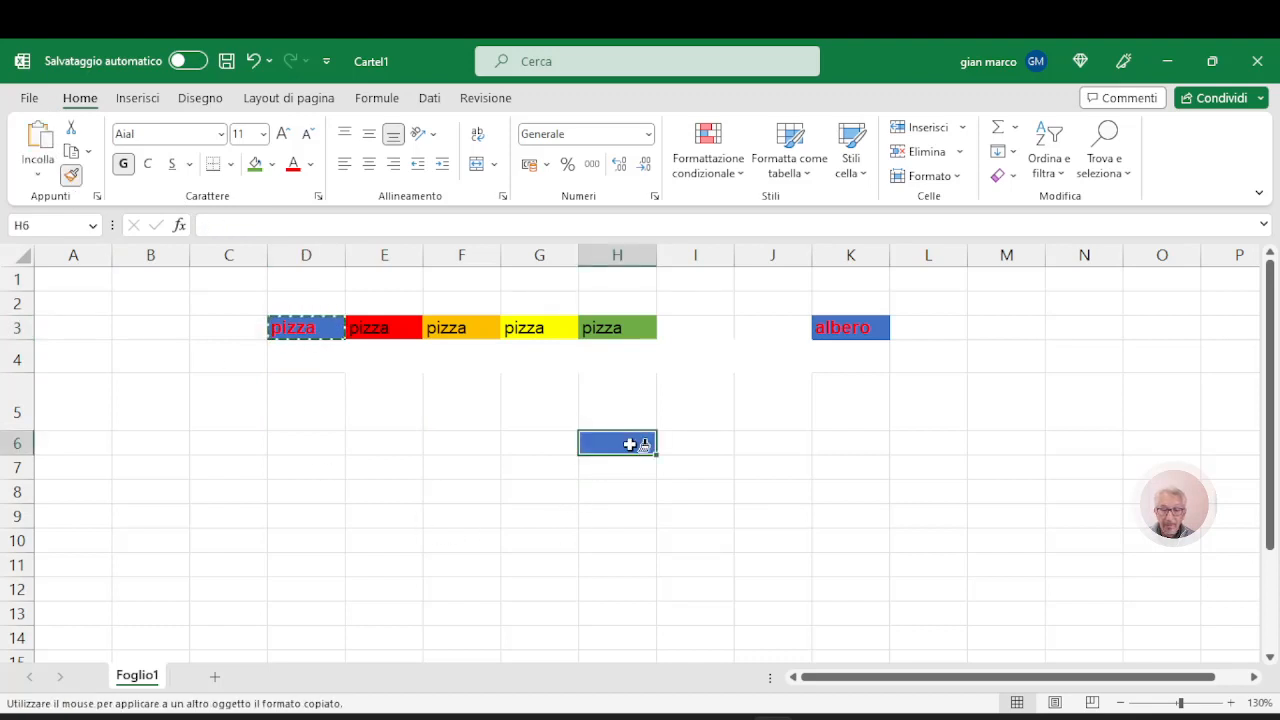
pyautogui.click(805, 440)
pyautogui.click(1012, 330)
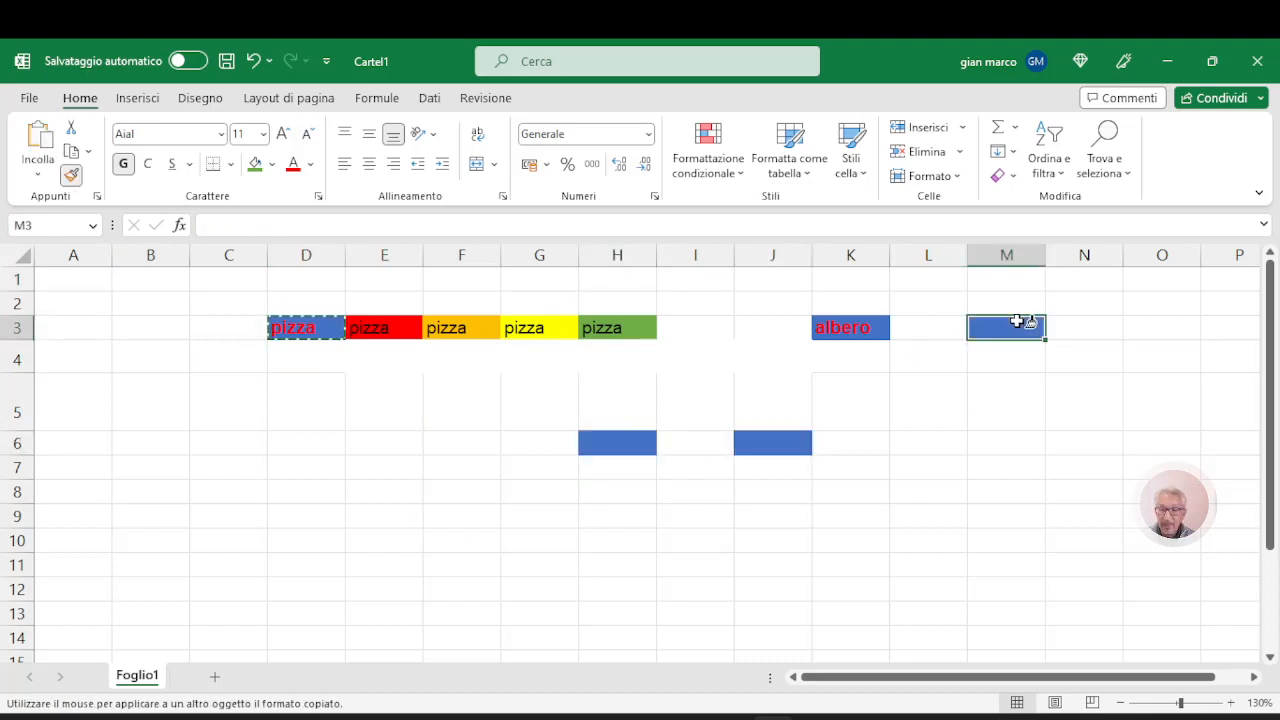
pyautogui.click(1008, 493)
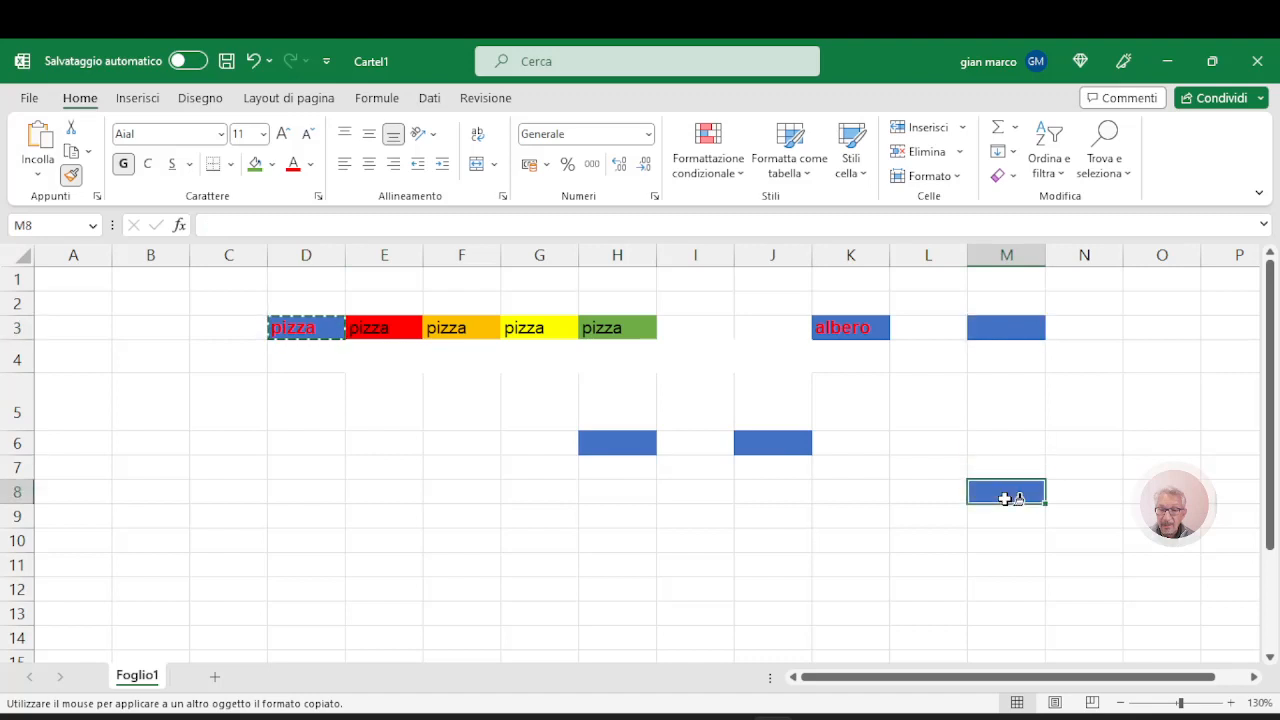
pyautogui.click(162, 385)
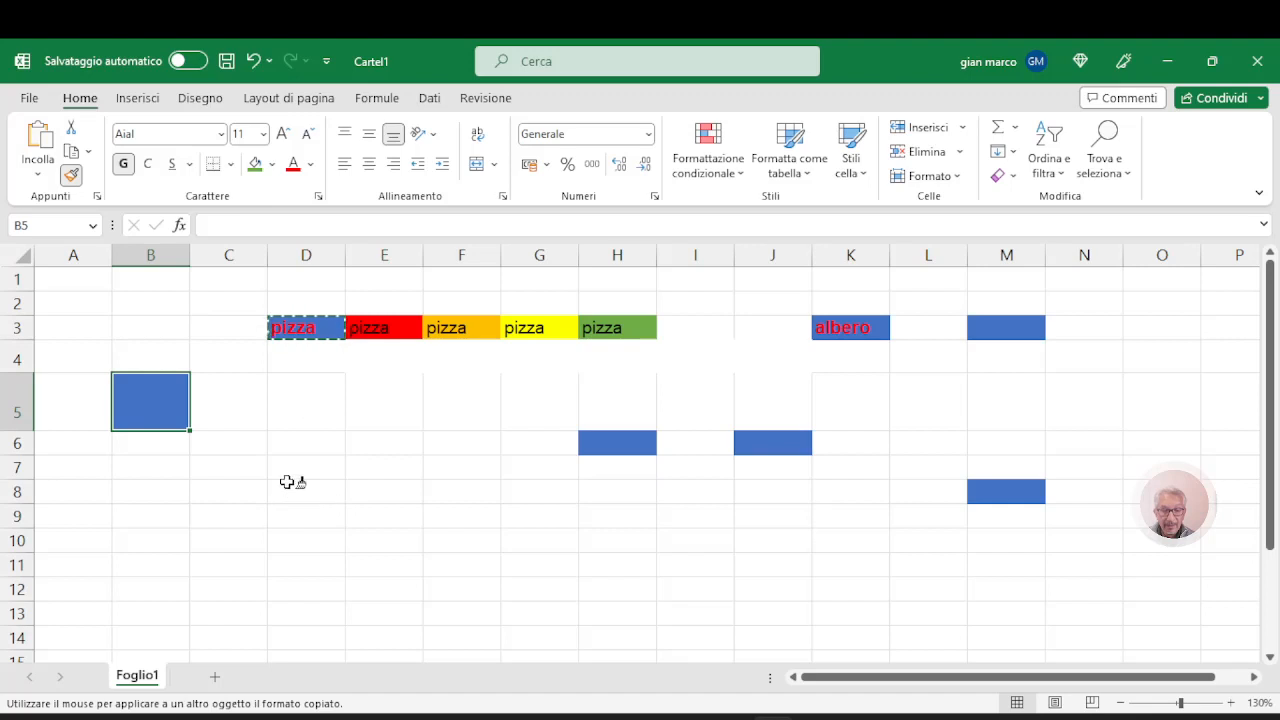
pyautogui.press('Escape')
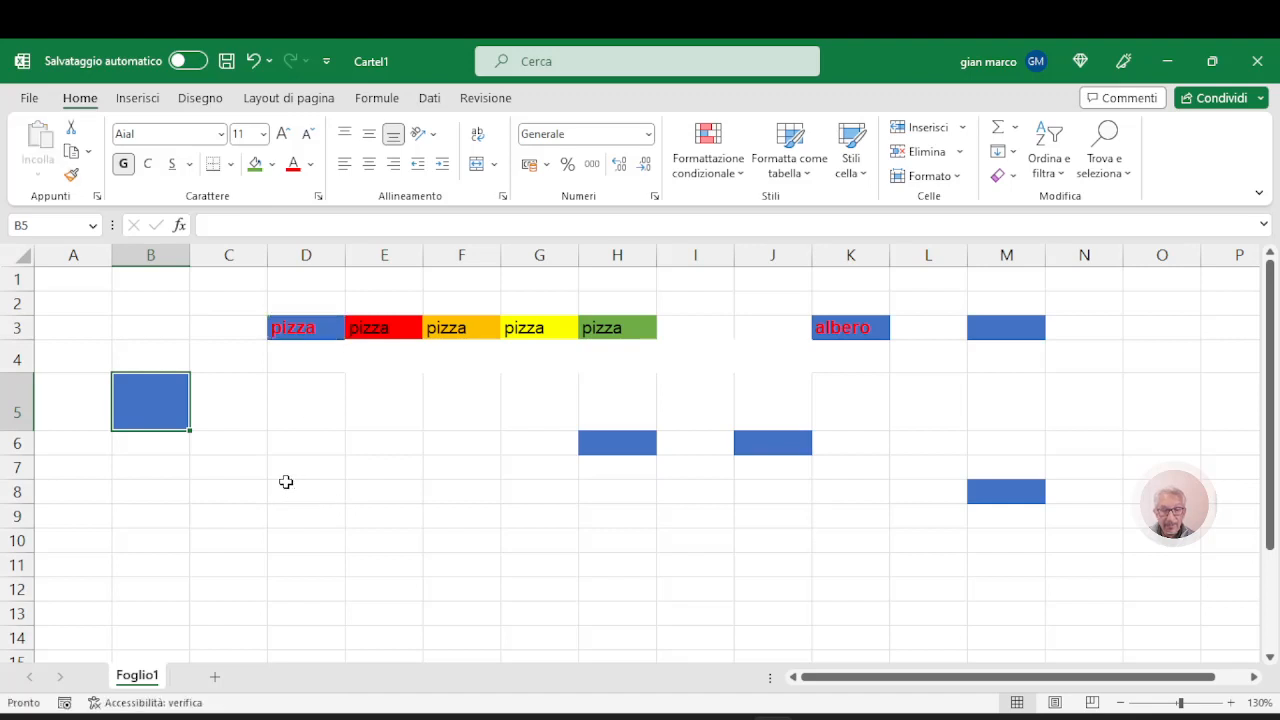
# Step: Enter "fgfgd" in H6, "gfd" in J6 and B5, and "gfgd" in M3 and M8
pyautogui.click(633, 443)
pyautogui.write('fgfgd')
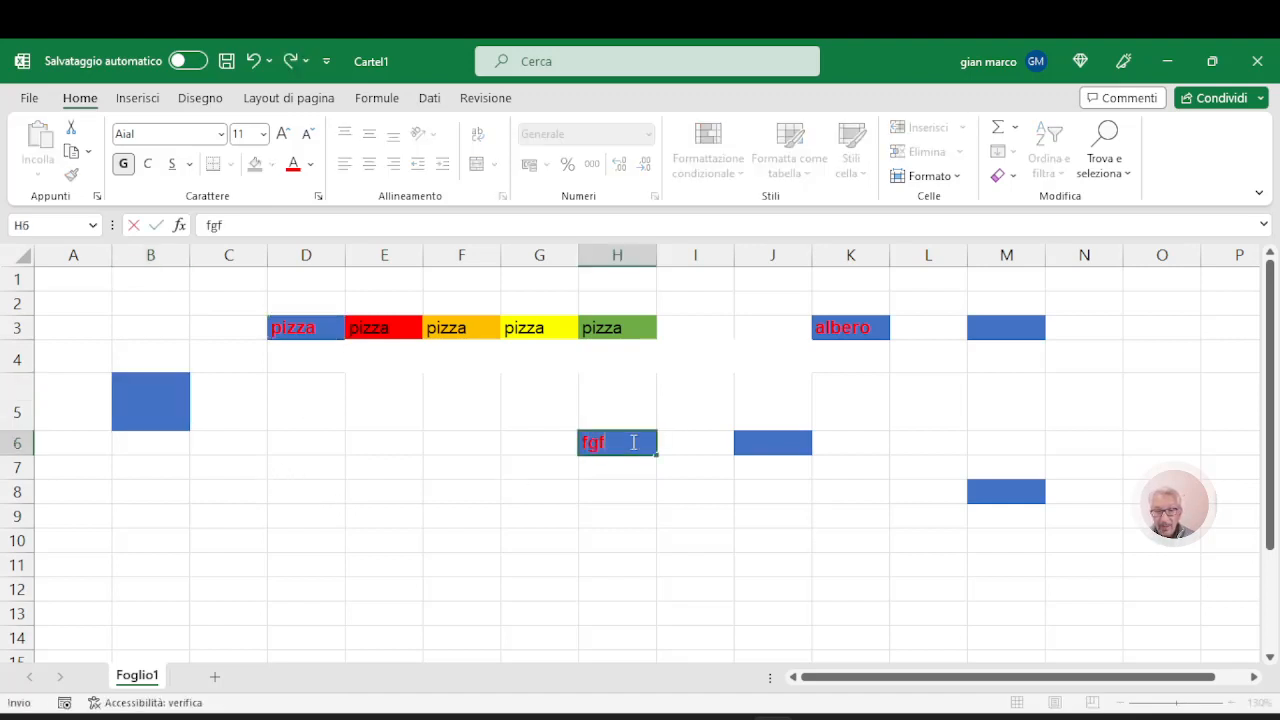
pyautogui.click(750, 443)
pyautogui.write('gfd')
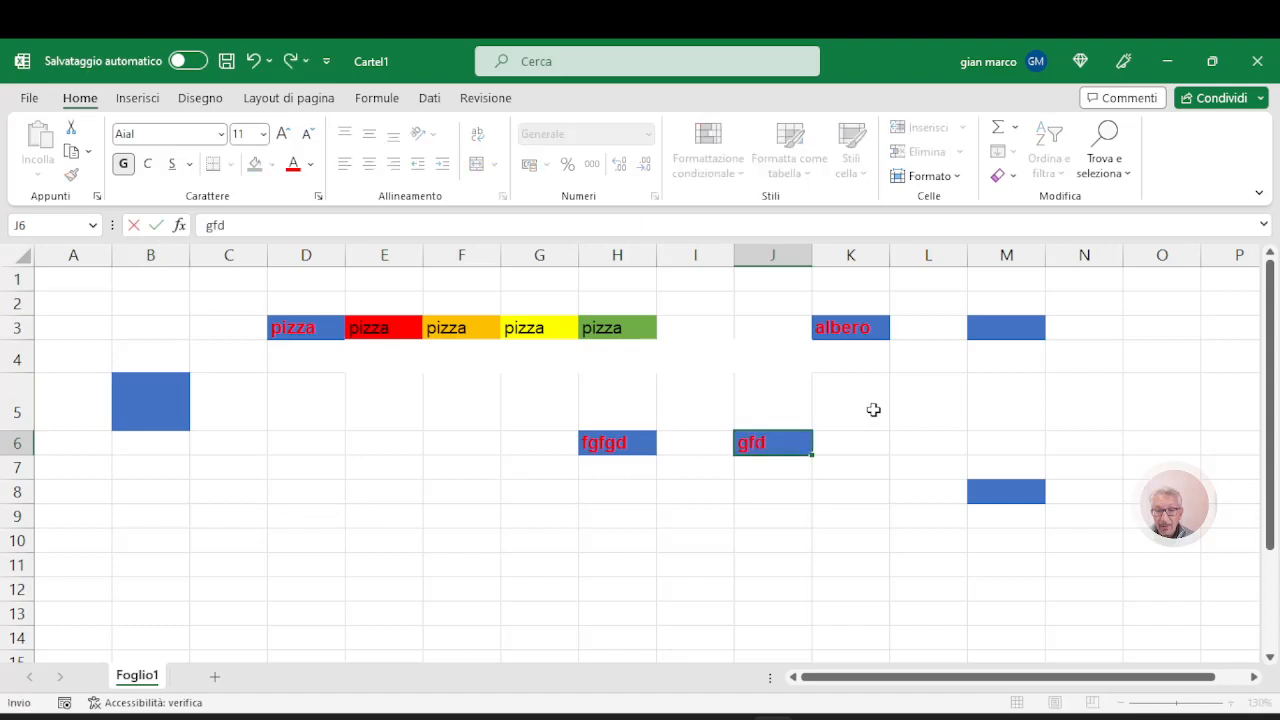
pyautogui.click(1000, 327)
pyautogui.write('gfgd')
pyautogui.click(994, 498)
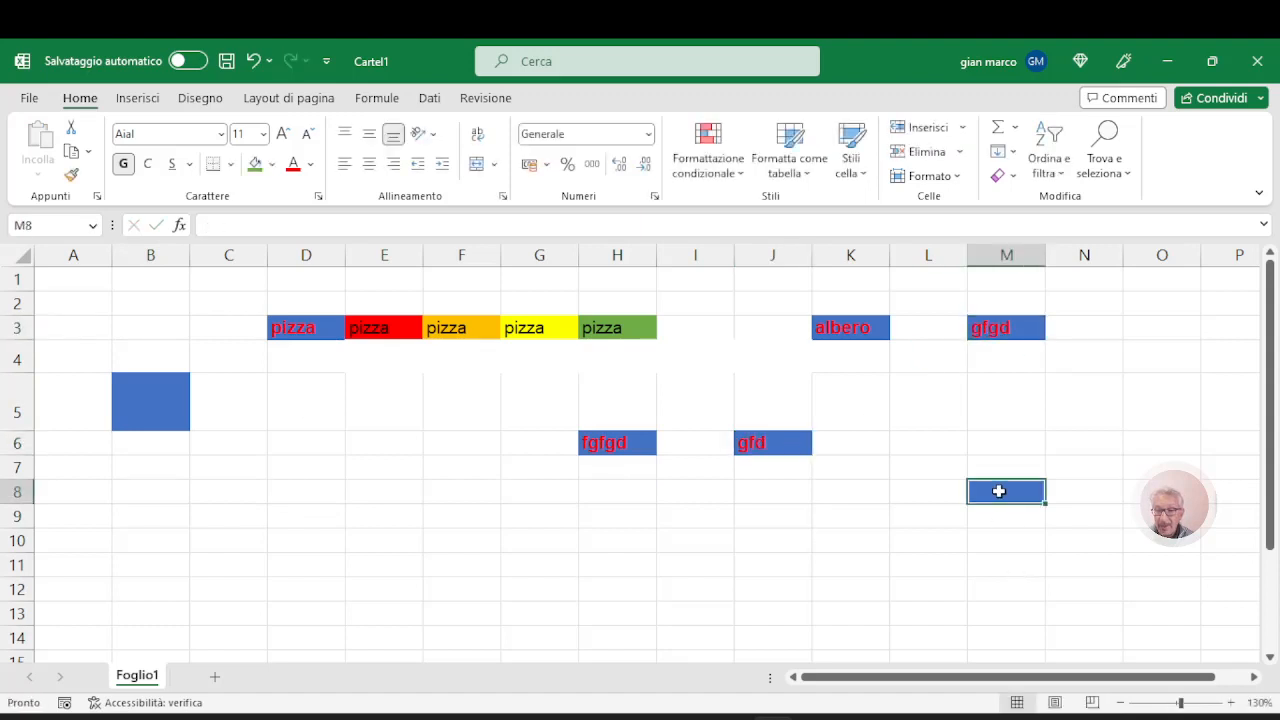
pyautogui.write('gfgd')
pyautogui.click(152, 395)
pyautogui.write('gfd')
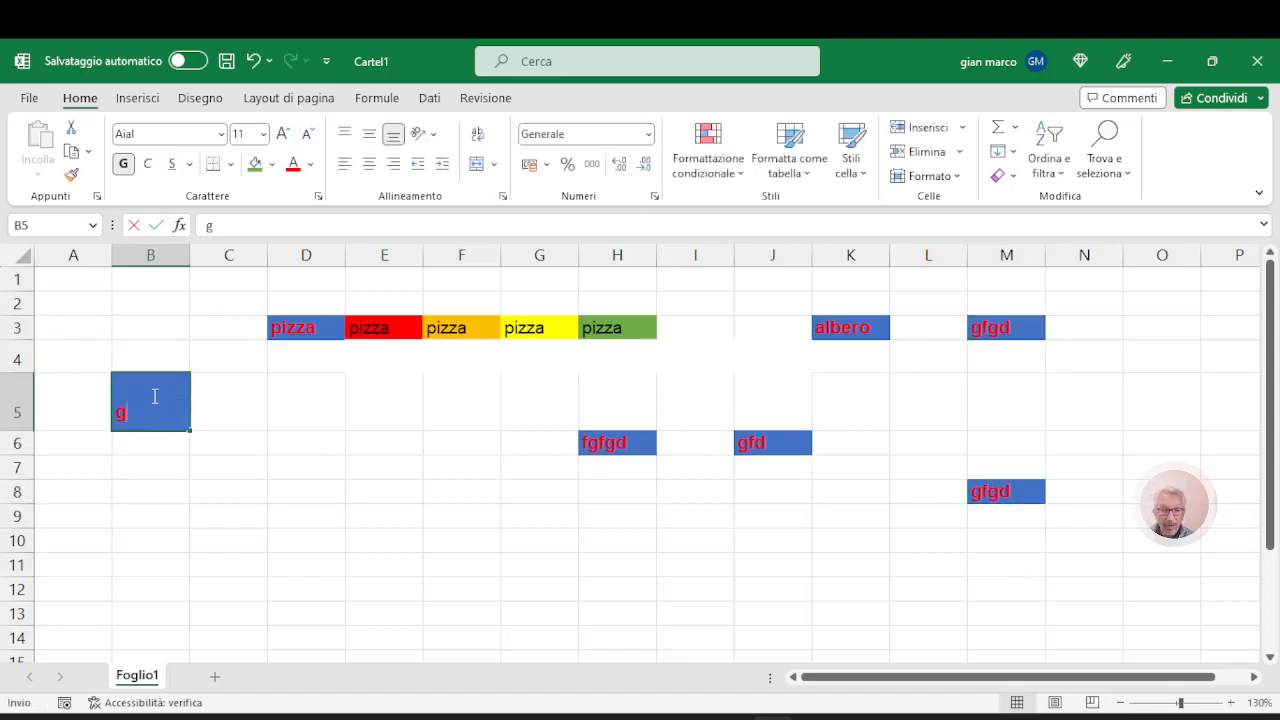
pyautogui.click(276, 408)
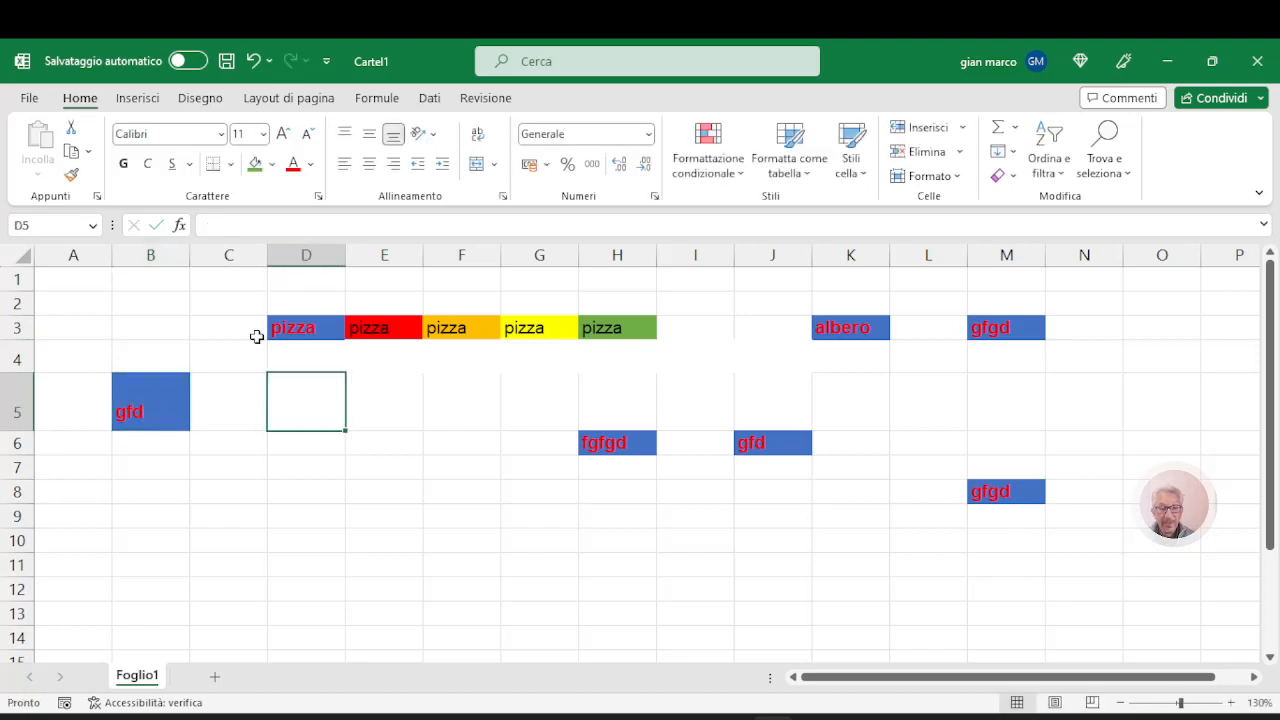
# Step: Copy "pizza" and its formatting from cell D3 down to cells D4 and D5 with the fill handle
pyautogui.click(324, 332)
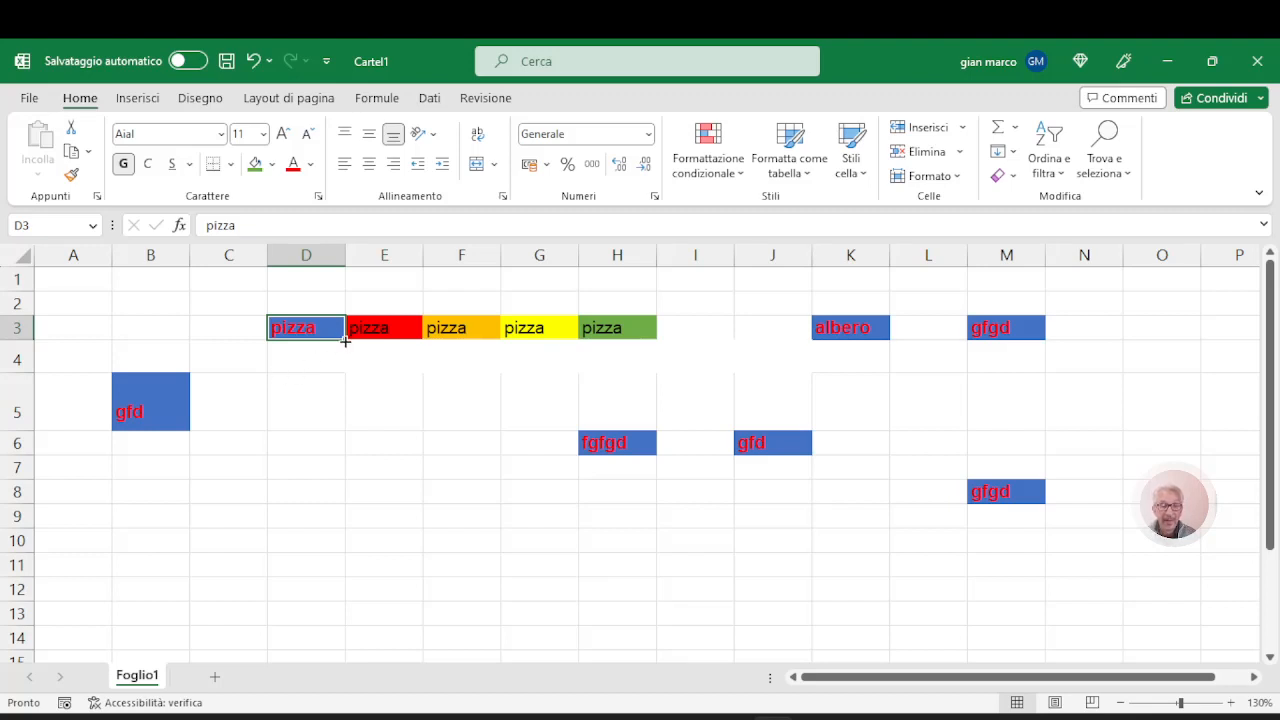
pyautogui.moveTo(344, 341); pyautogui.dragTo(343, 432)
pyautogui.click(397, 412)
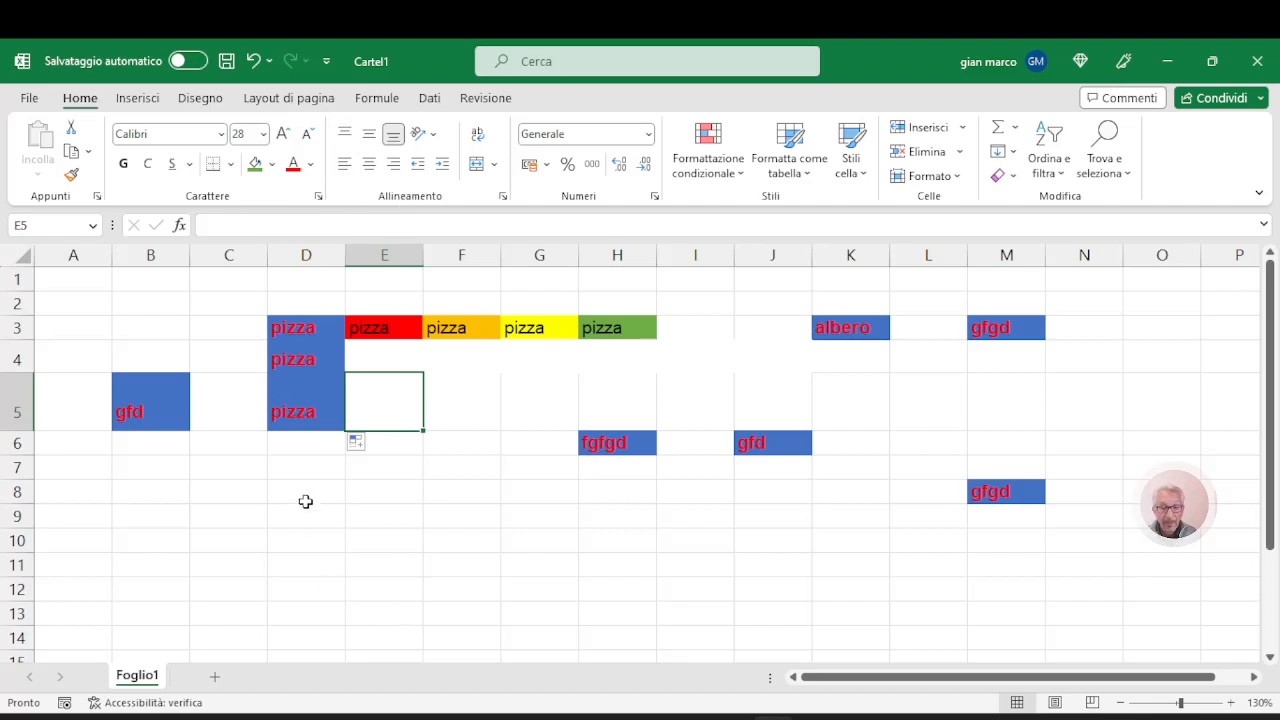
pyautogui.click(321, 538)
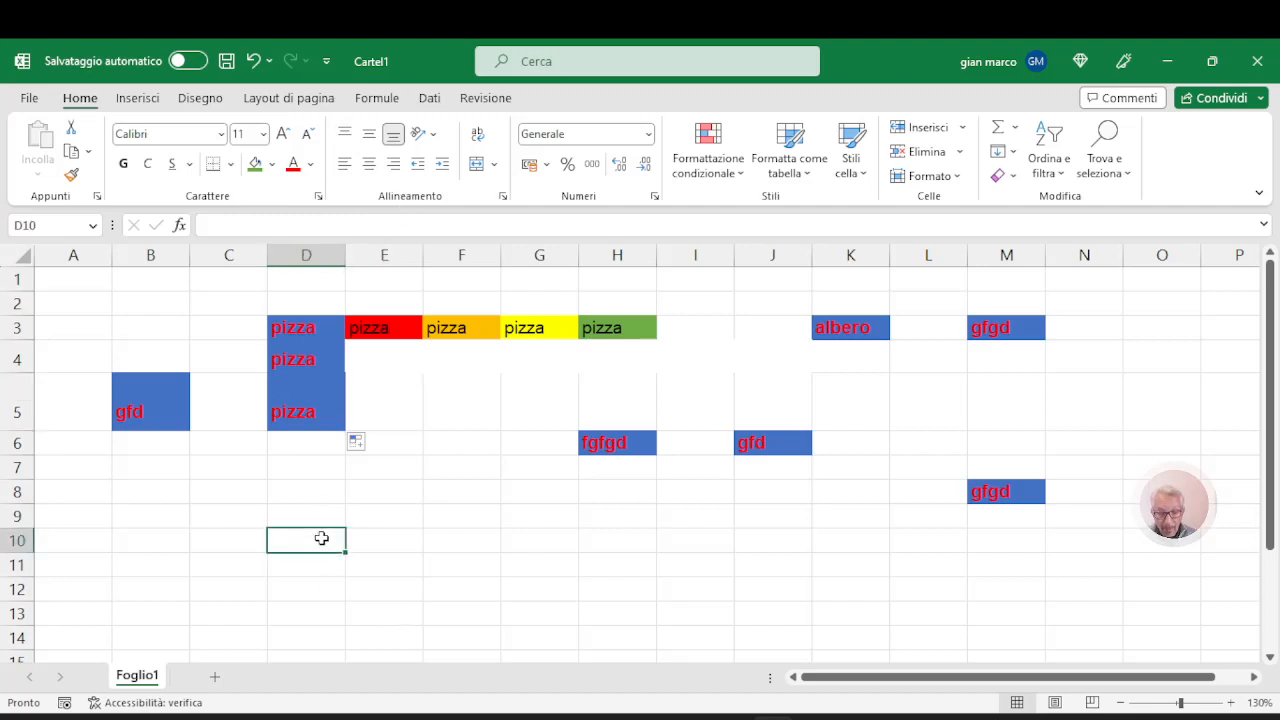
# Step: Enter "albero" in cell D10 and the number 123 in cell F10
pyautogui.write('albero')
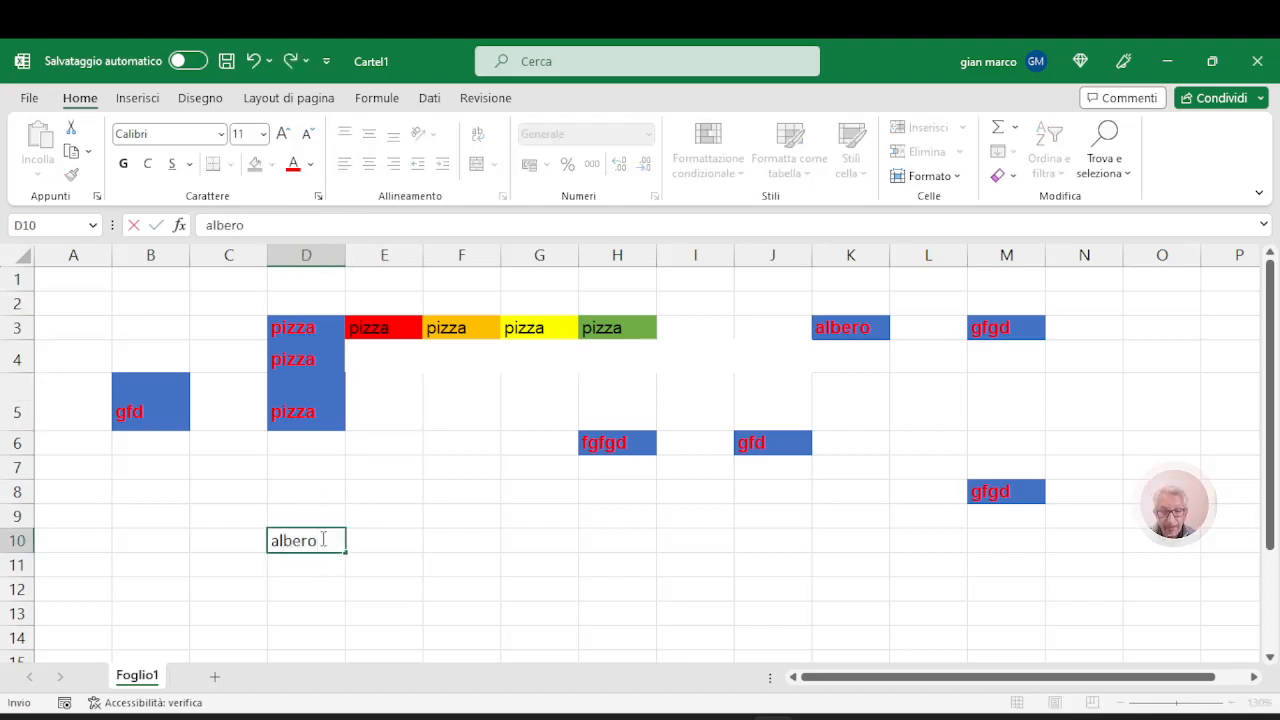
pyautogui.click(474, 544)
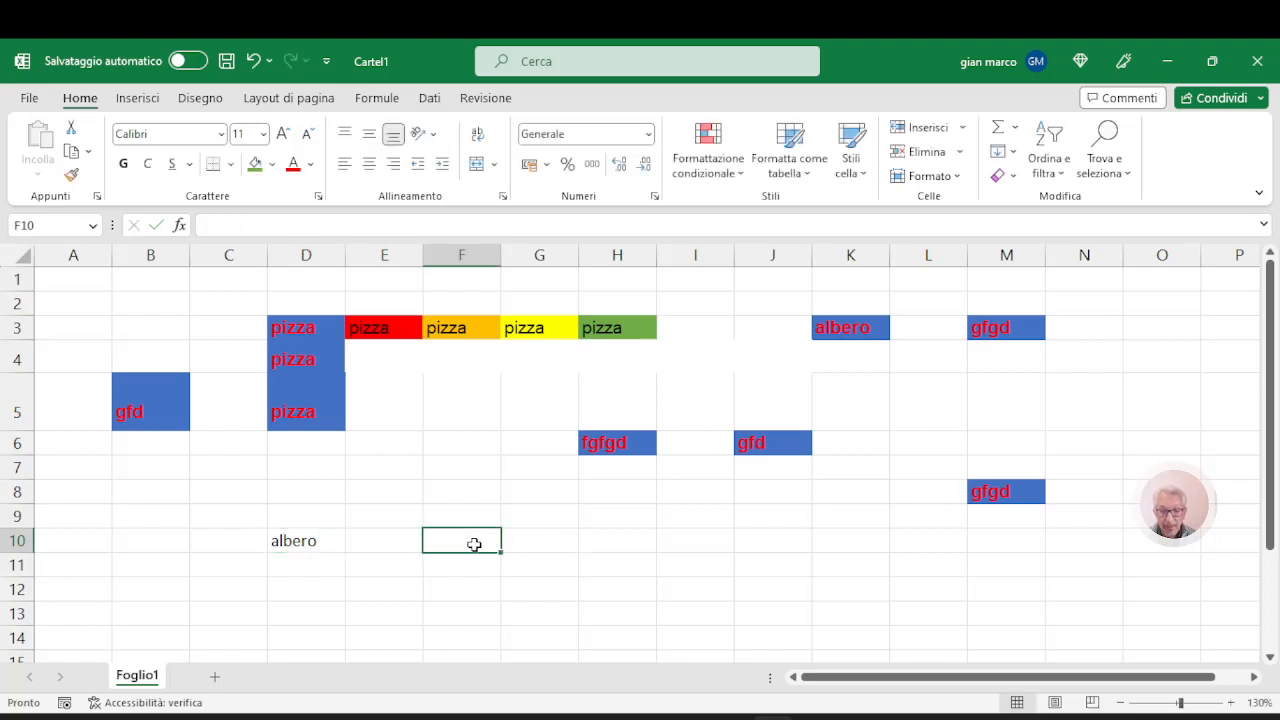
pyautogui.write('123')
pyautogui.press('Return')
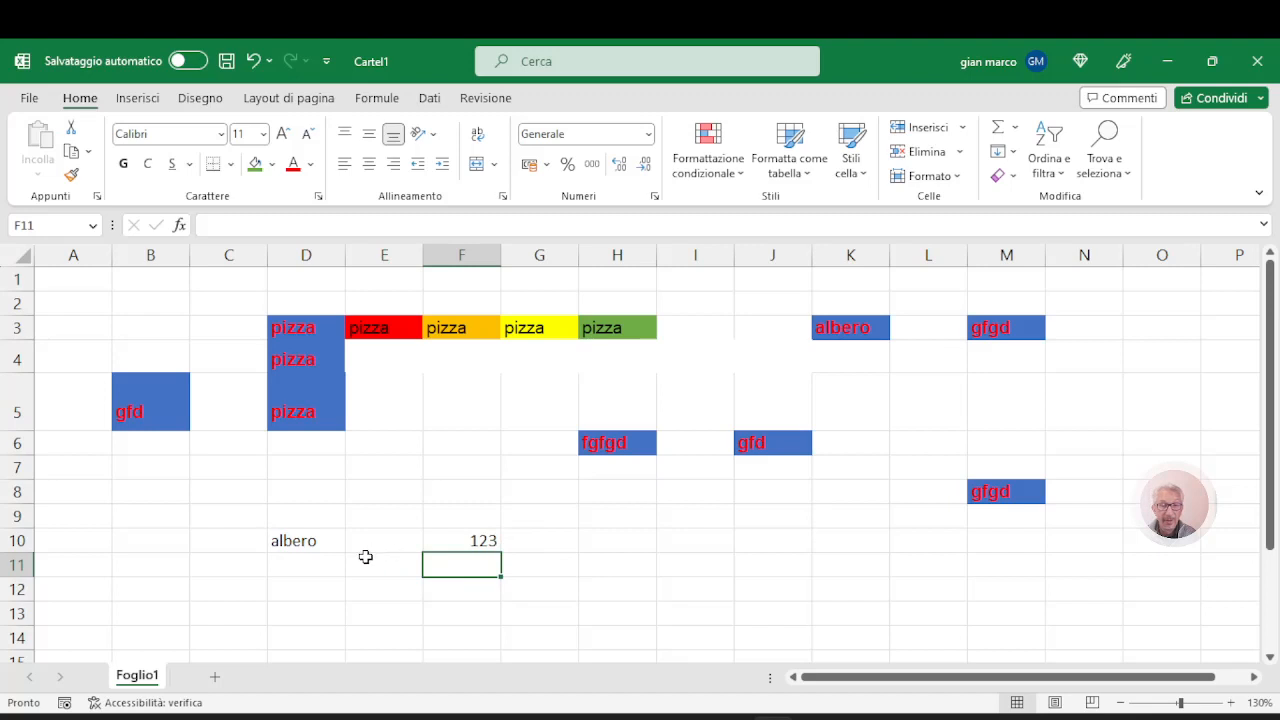
# Step: Try centre and right alignment on cell D10, set it to left alignment, and increase and decrease its indent once
pyautogui.click(304, 544)
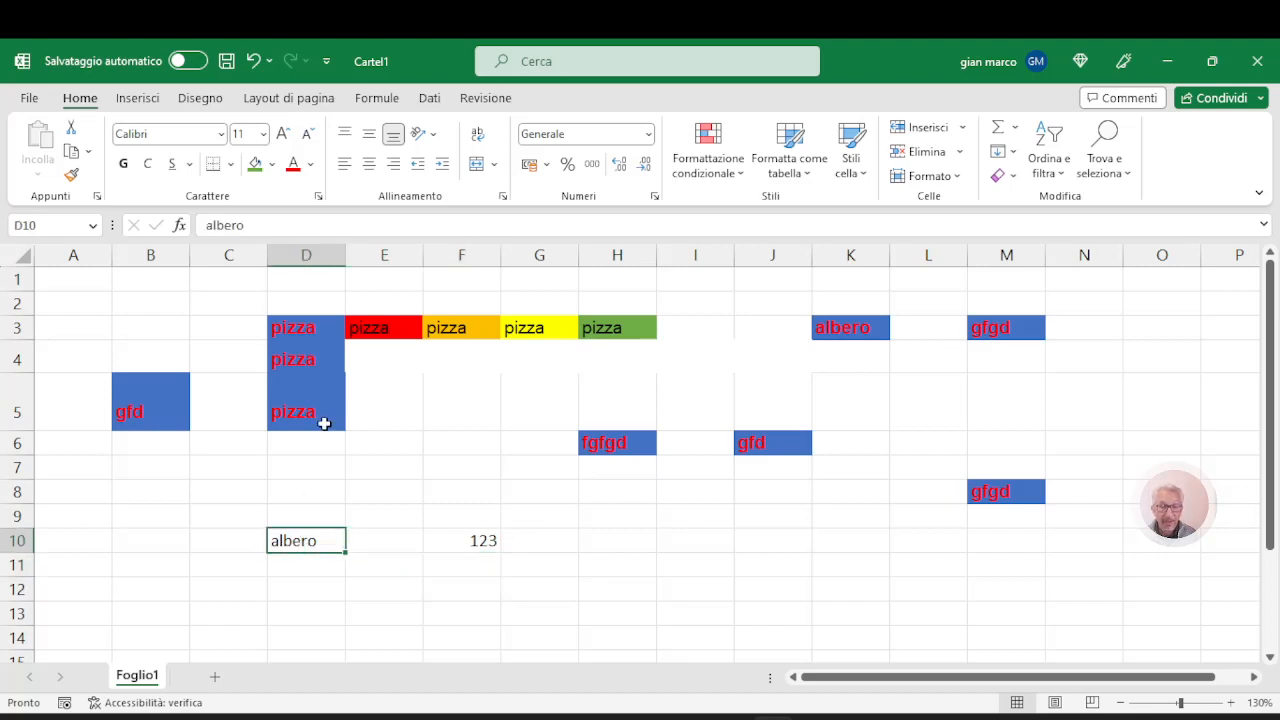
pyautogui.click(369, 166)
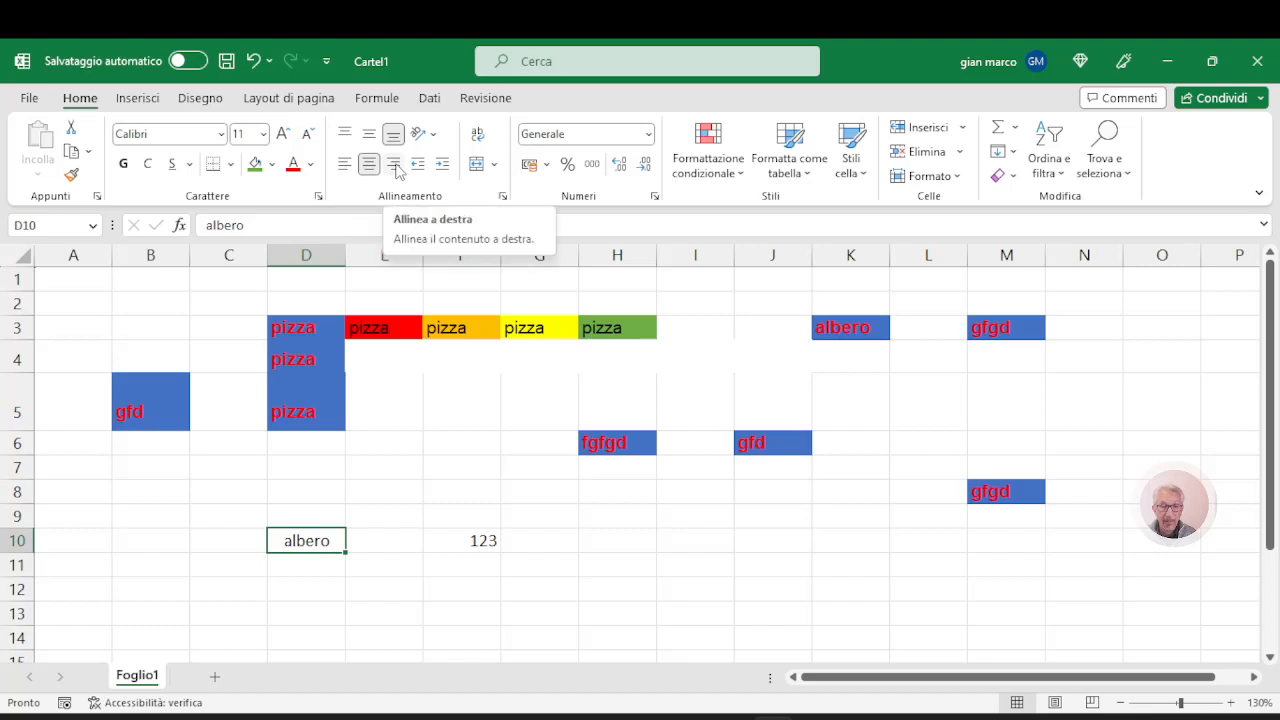
pyautogui.click(395, 165)
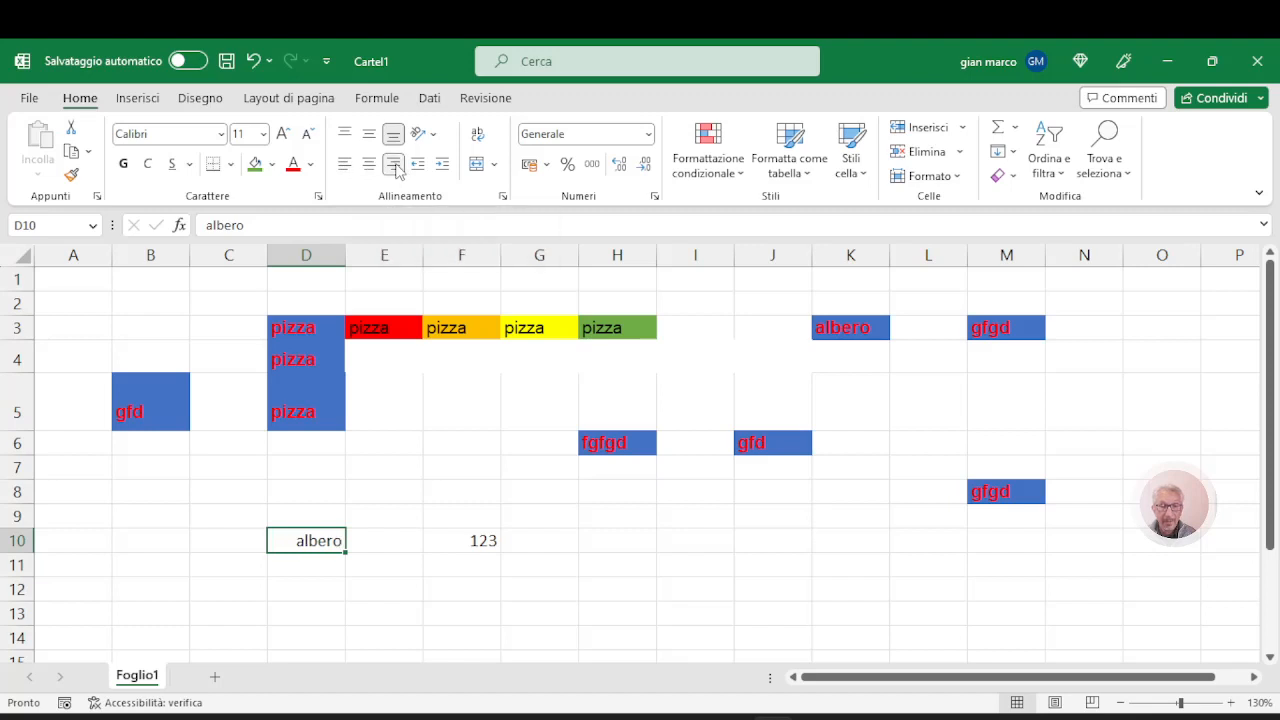
pyautogui.click(344, 165)
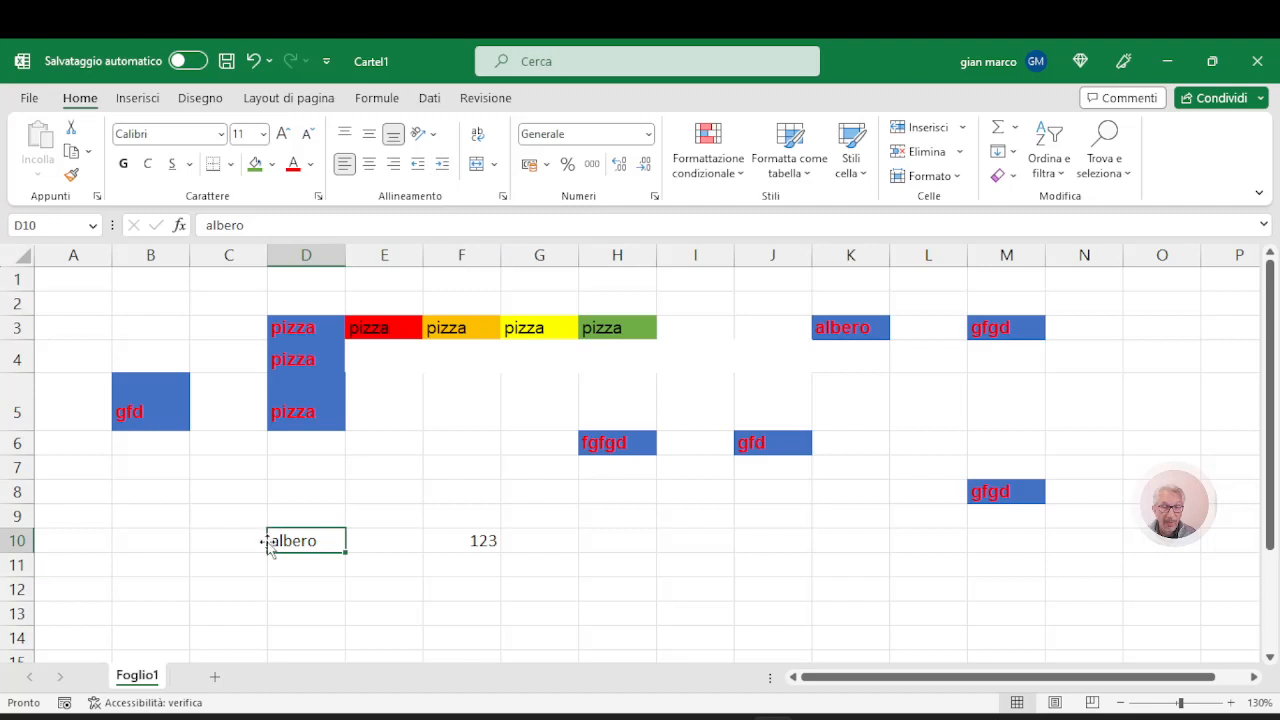
pyautogui.click(444, 168)
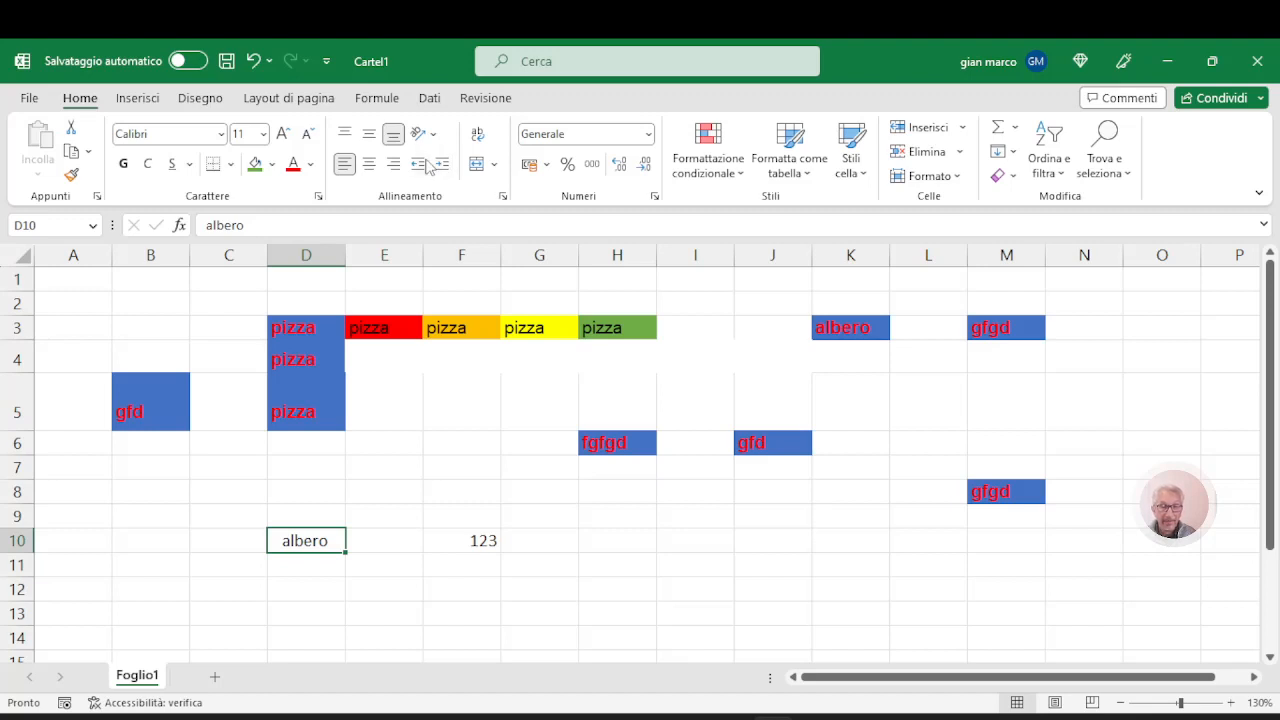
pyautogui.click(418, 166)
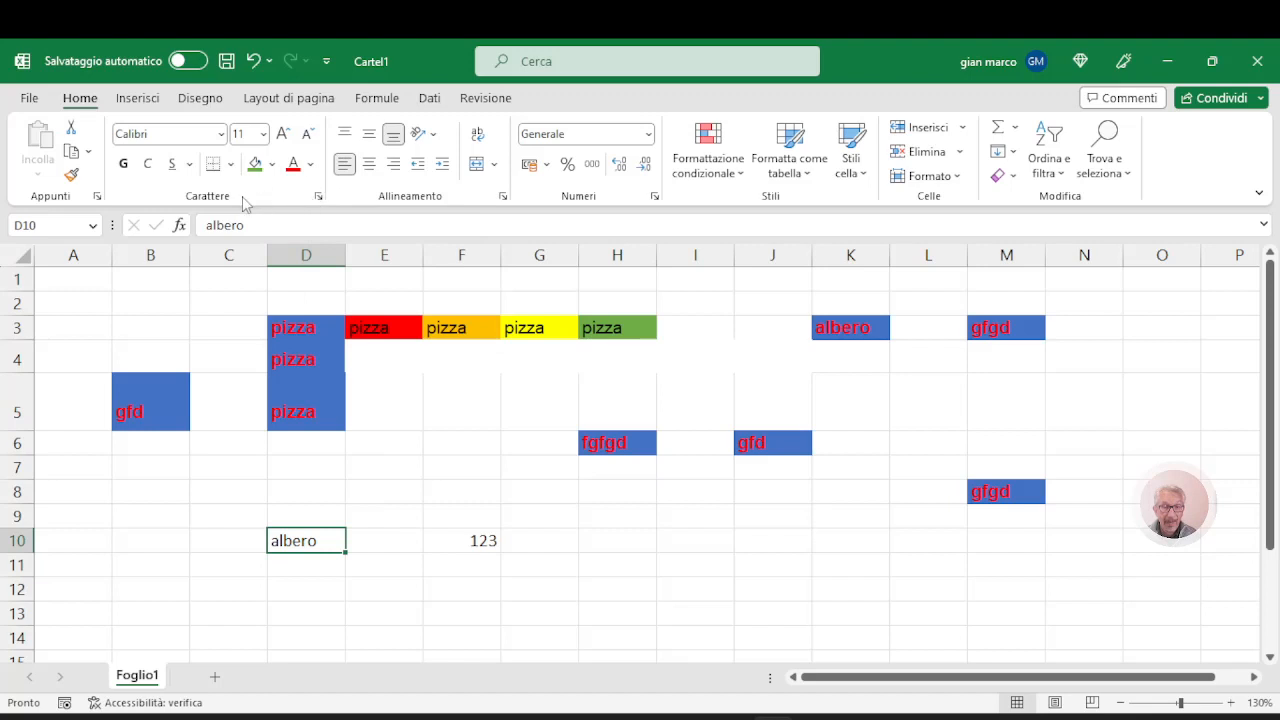
# Step: Examine the number format categories available for cell D10, from Numero through Frazione, including the list of currency symbols
pyautogui.click(320, 199)
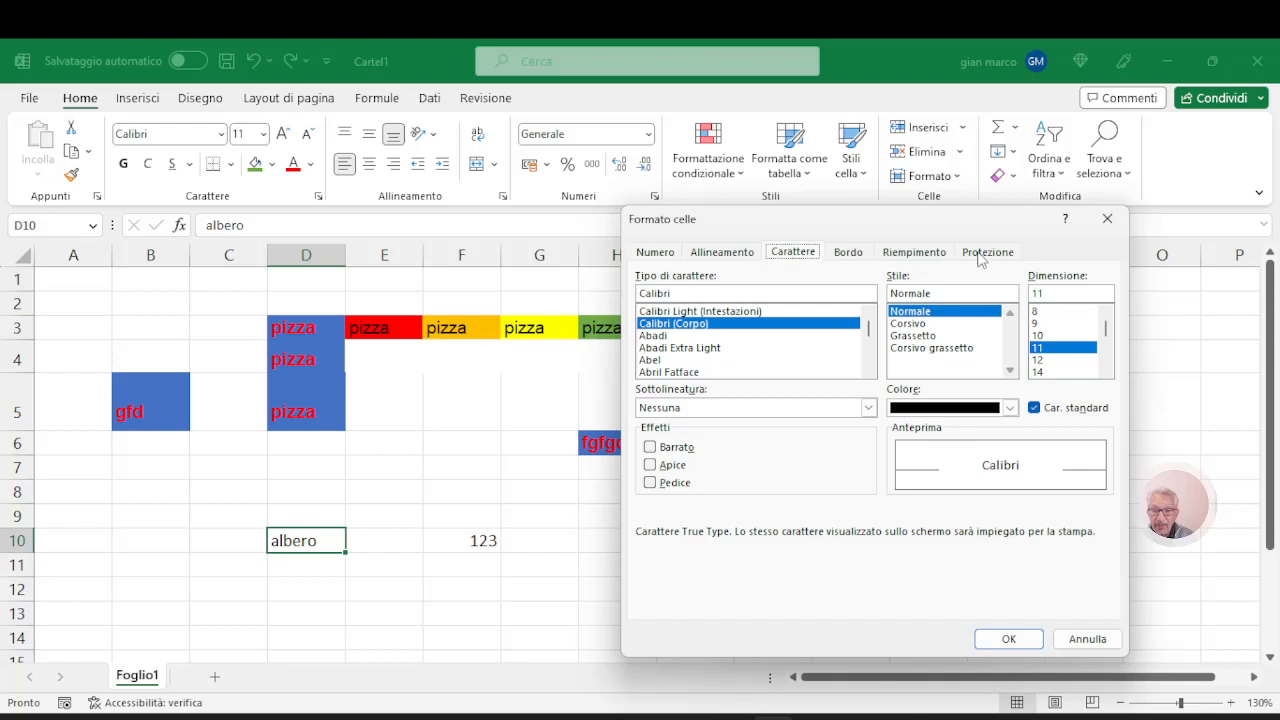
pyautogui.click(656, 253)
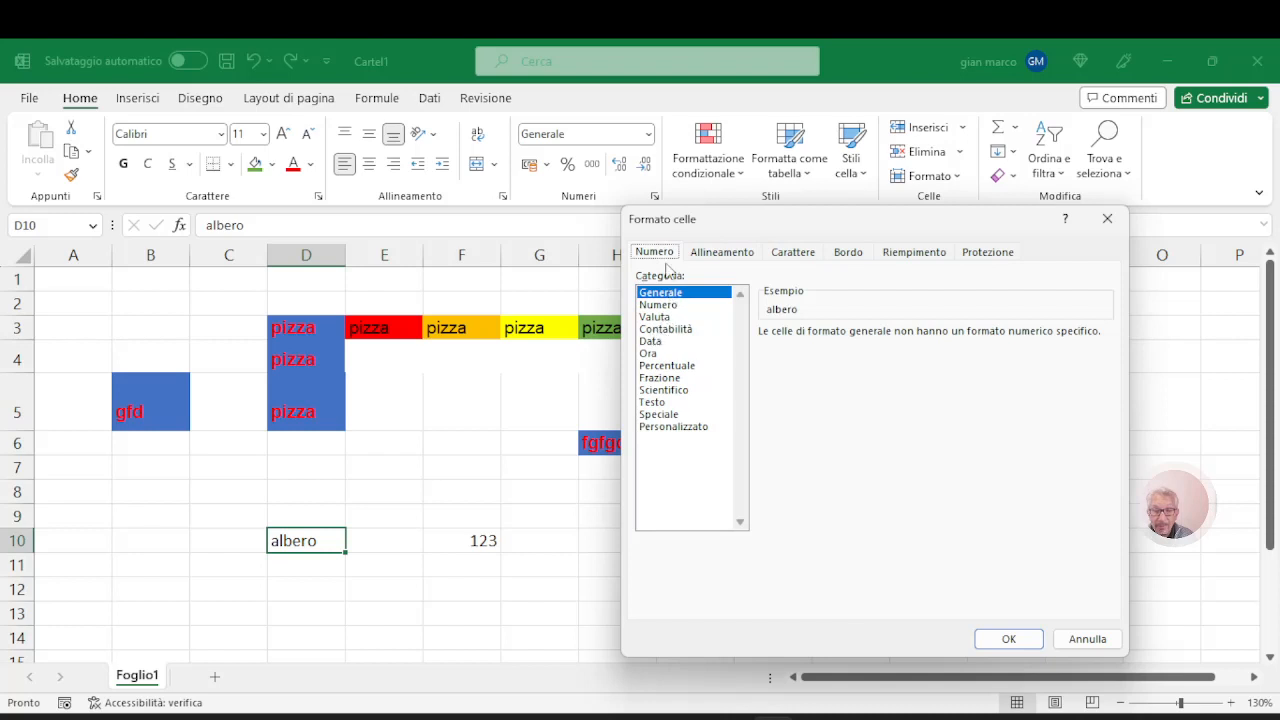
pyautogui.click(660, 305)
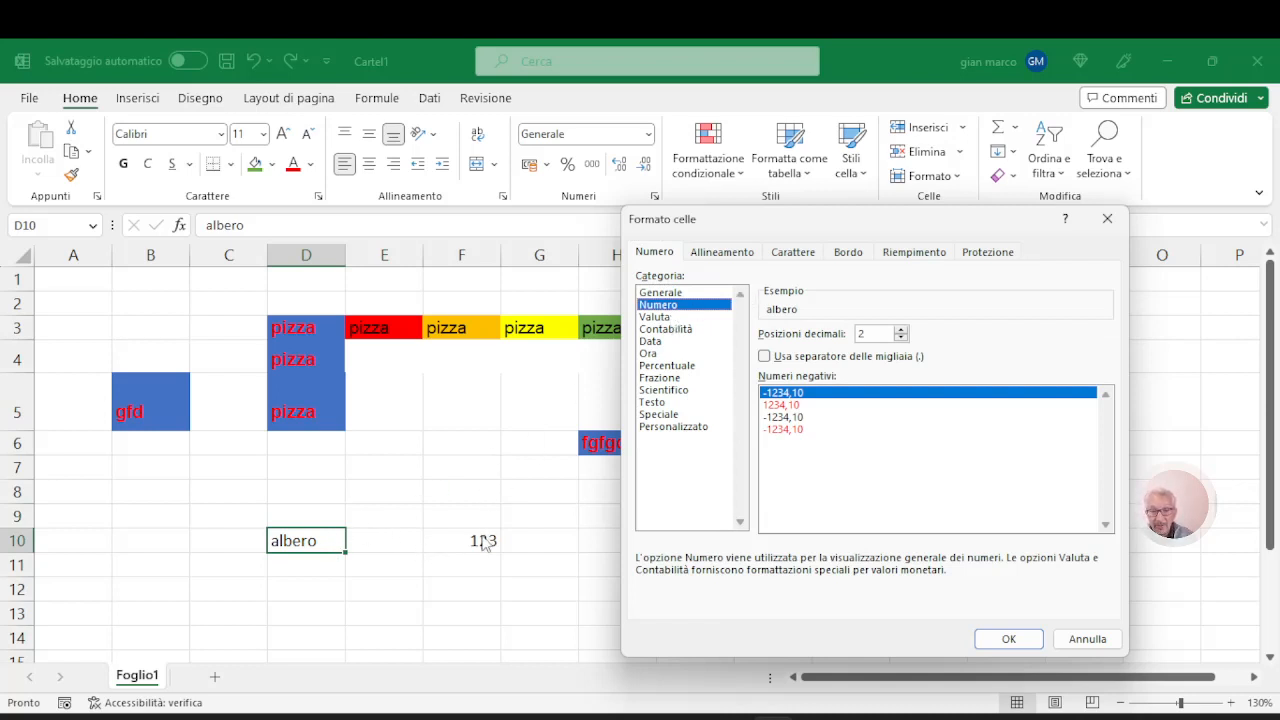
pyautogui.click(665, 317)
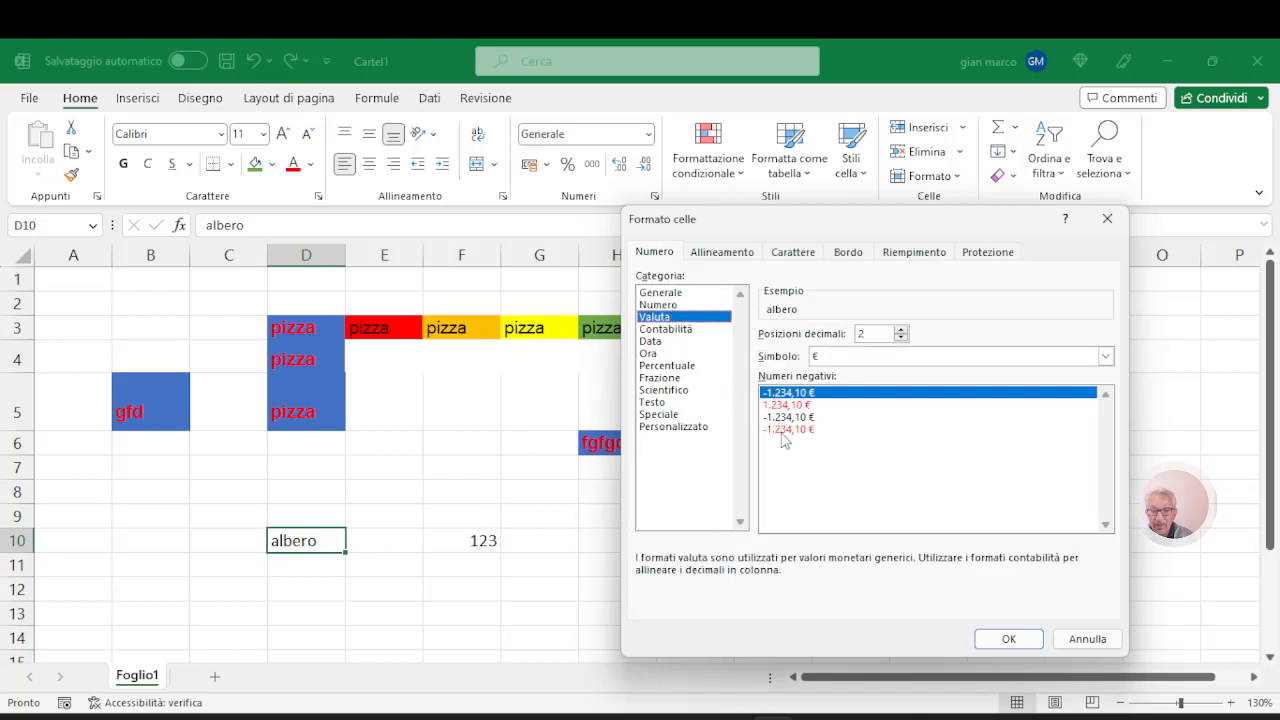
pyautogui.click(690, 330)
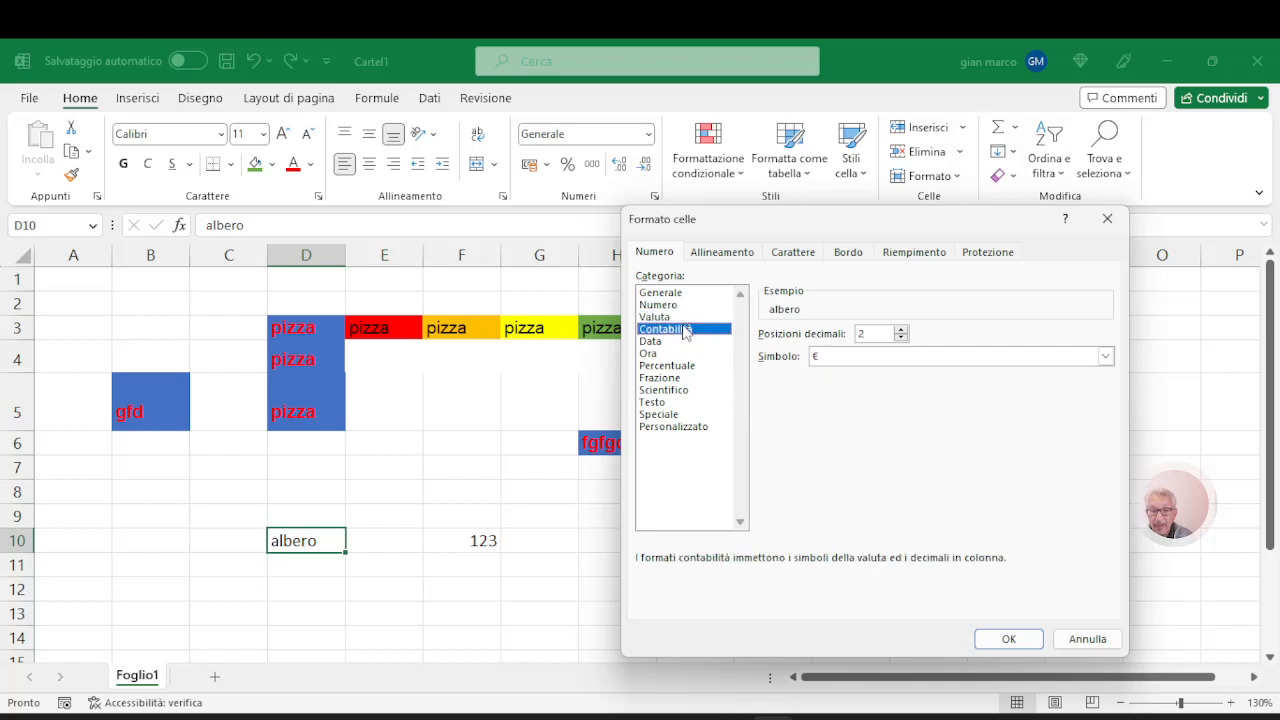
pyautogui.click(671, 317)
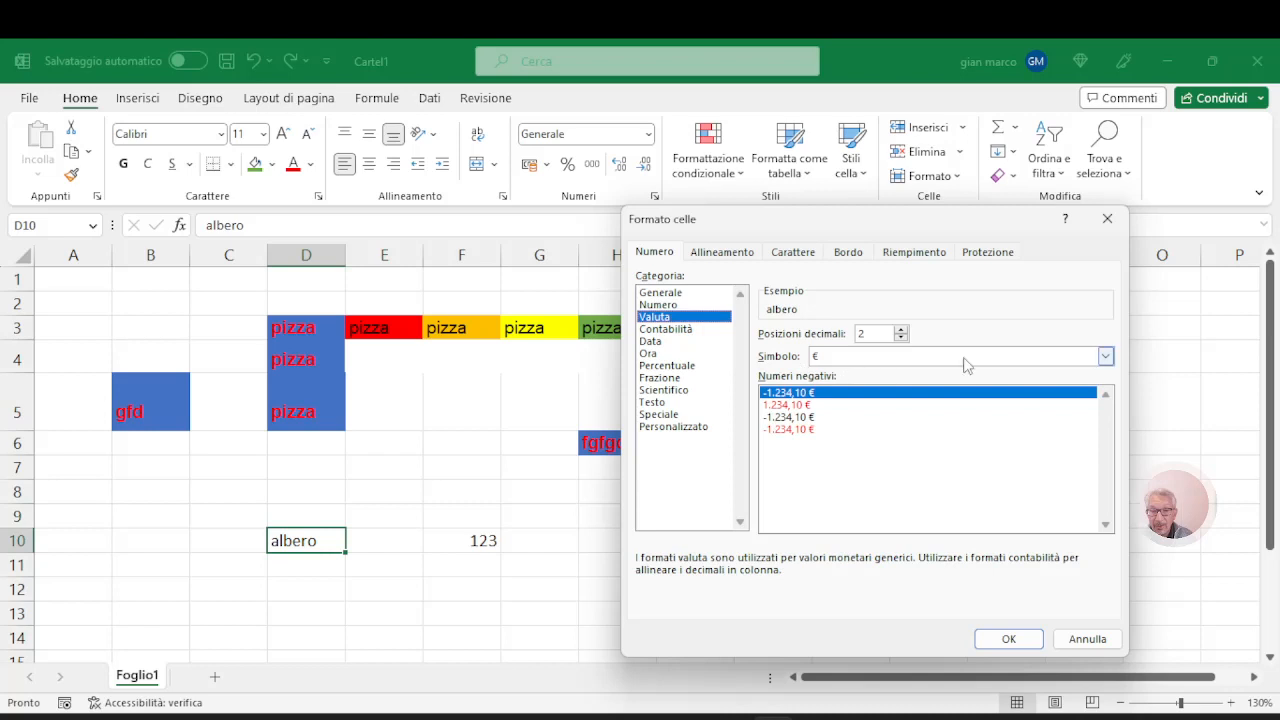
pyautogui.click(1105, 357)
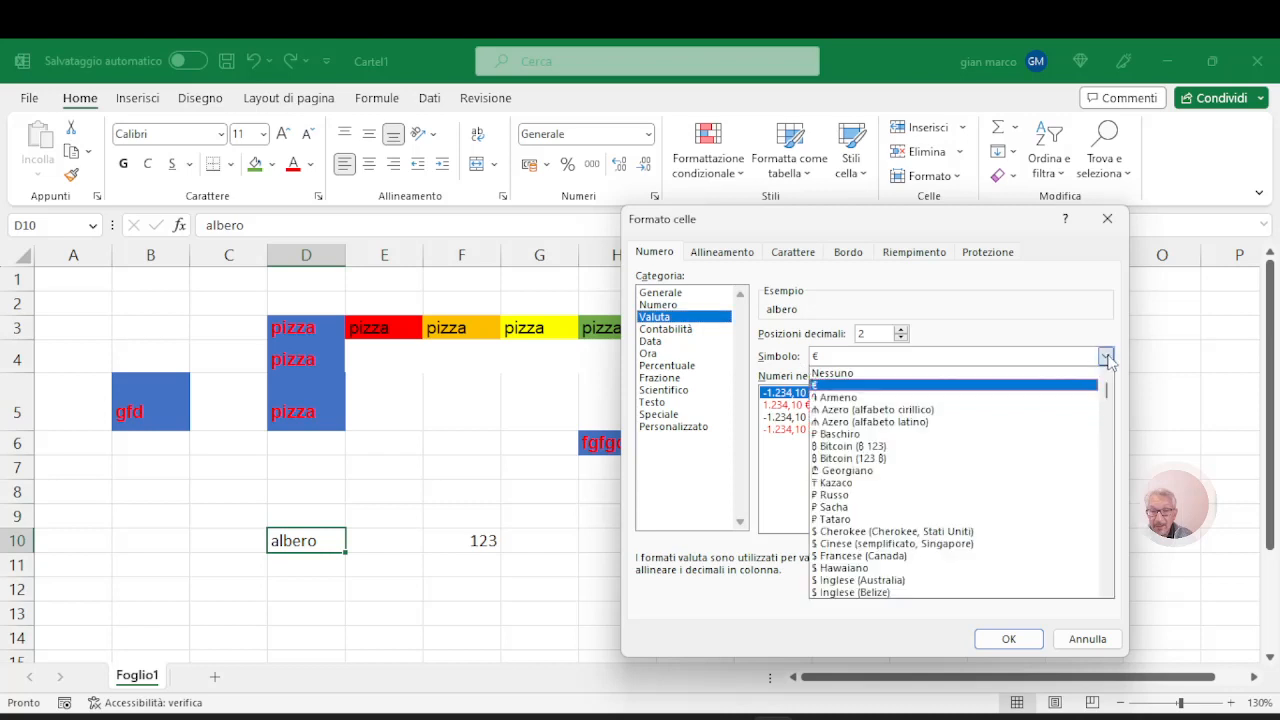
pyautogui.click(1105, 357)
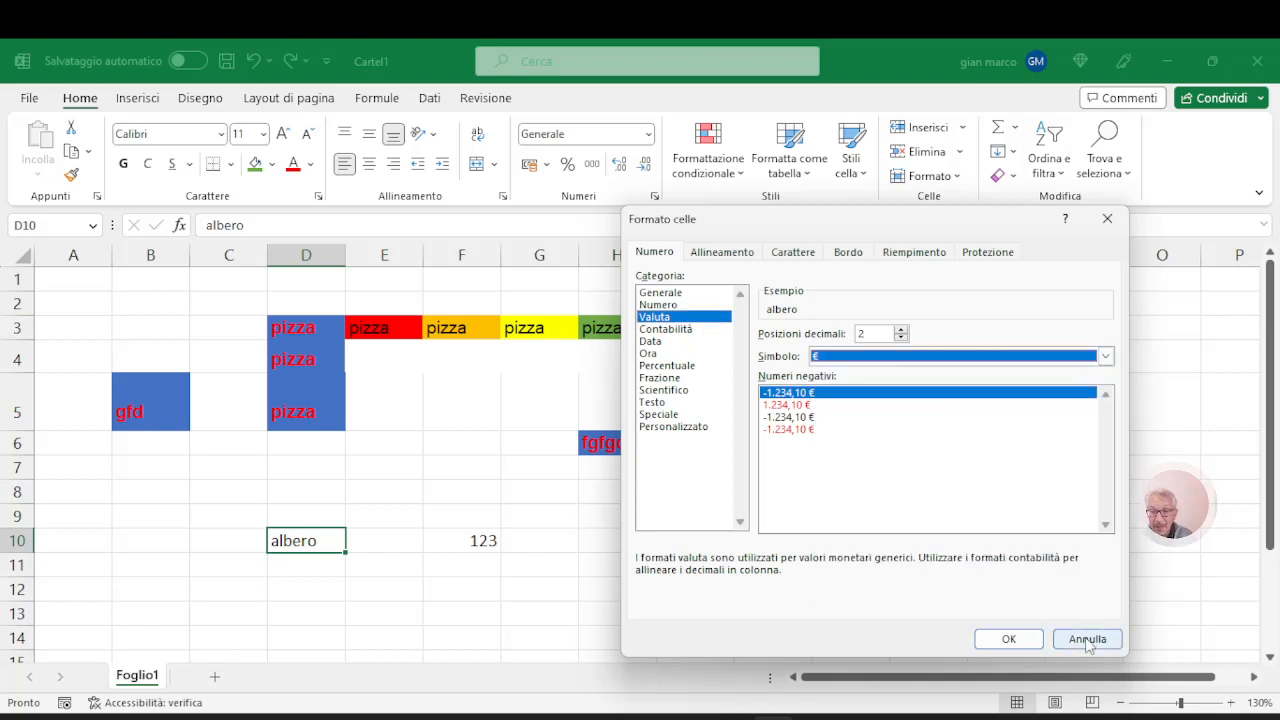
pyautogui.click(652, 341)
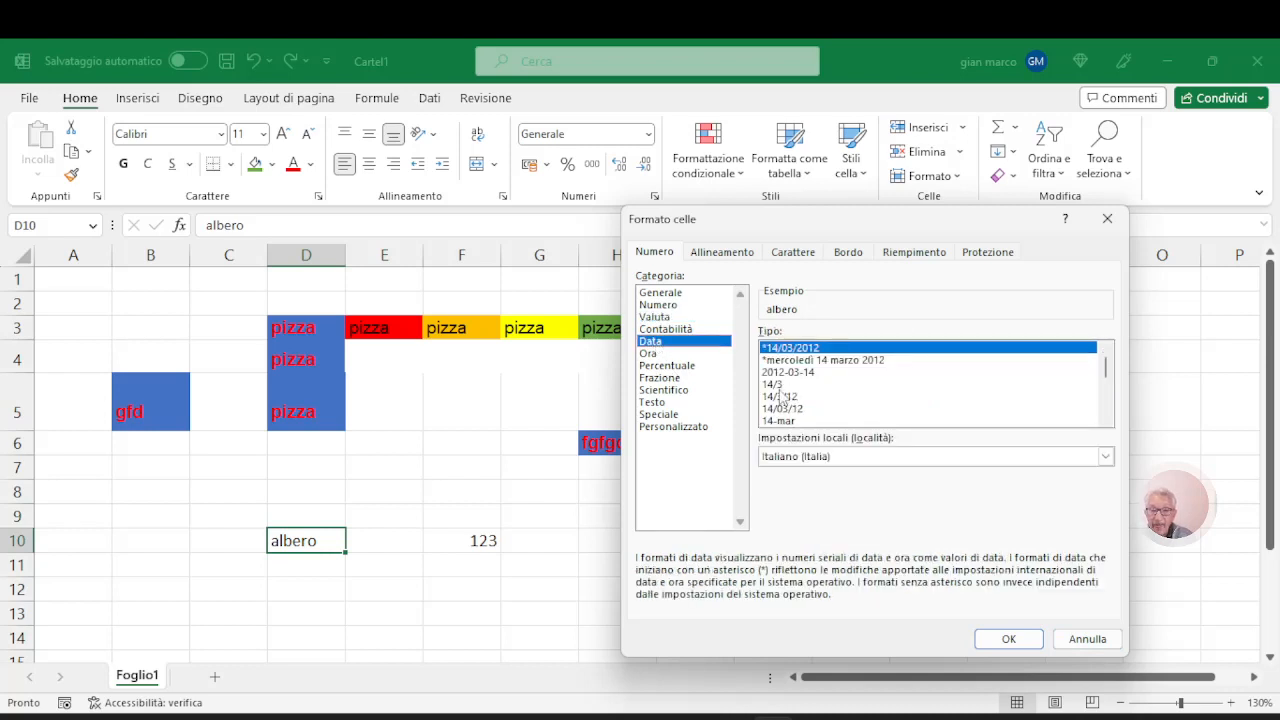
pyautogui.click(655, 354)
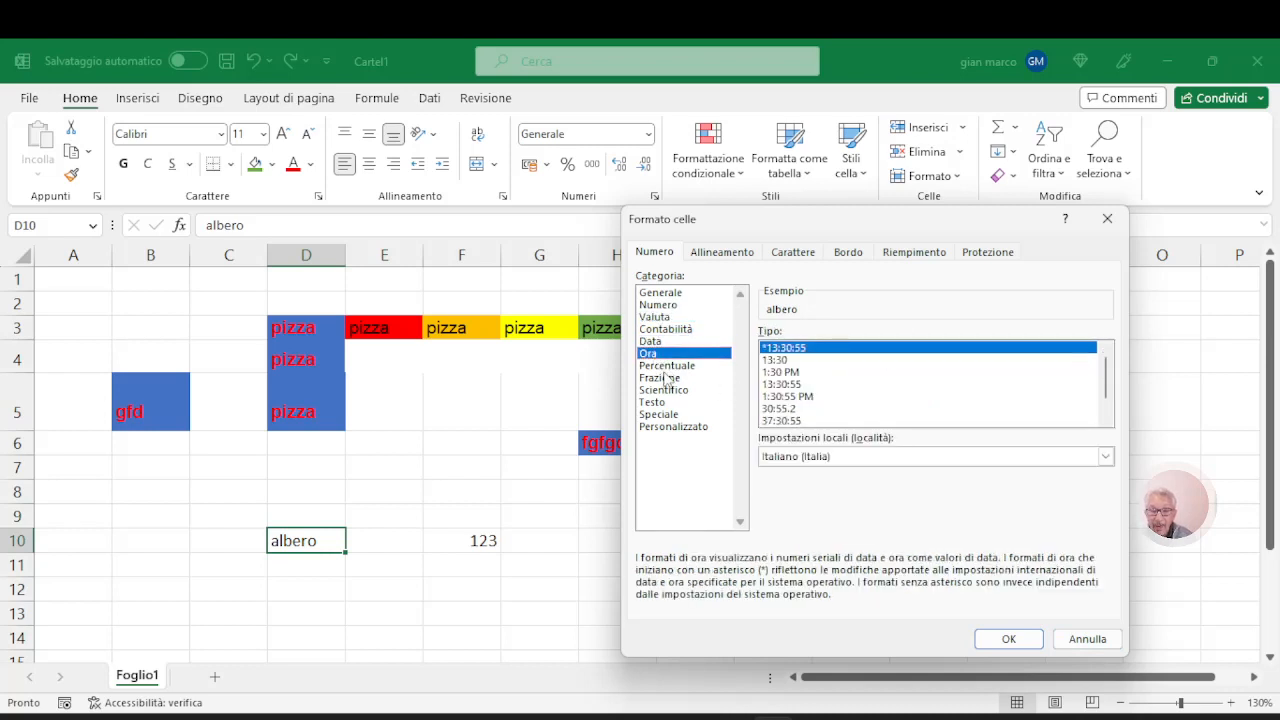
pyautogui.click(668, 366)
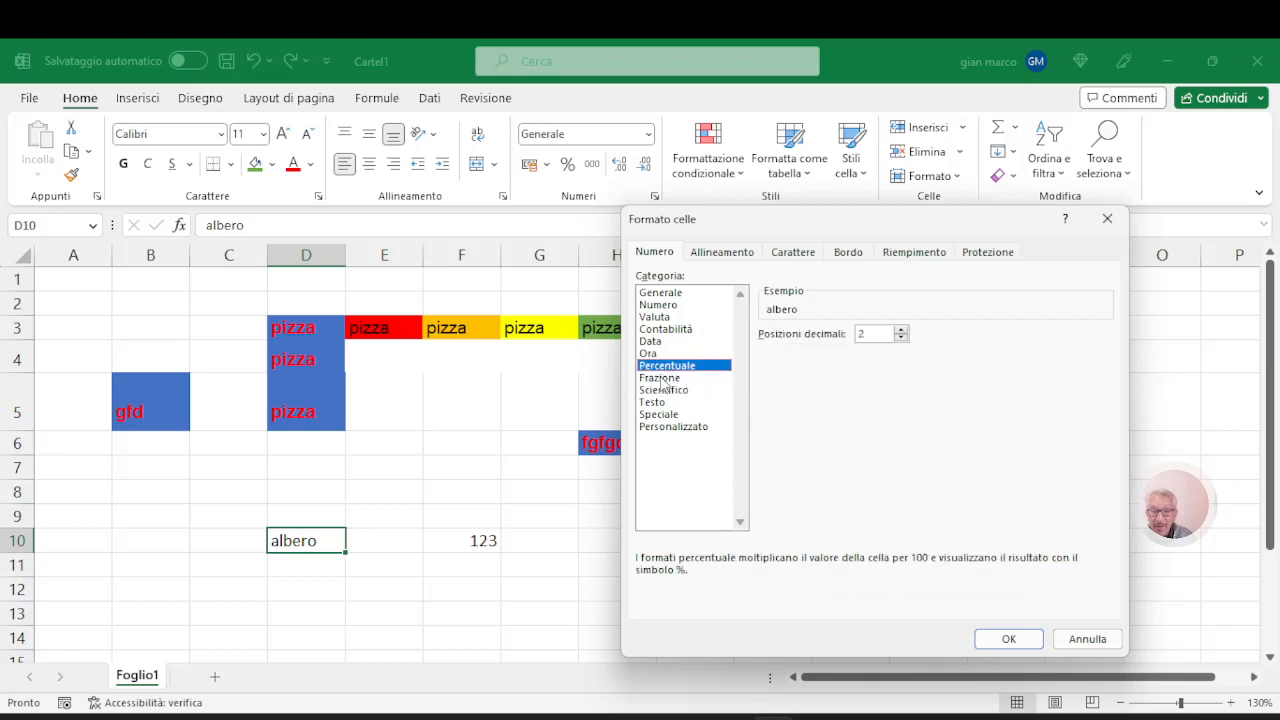
pyautogui.click(662, 378)
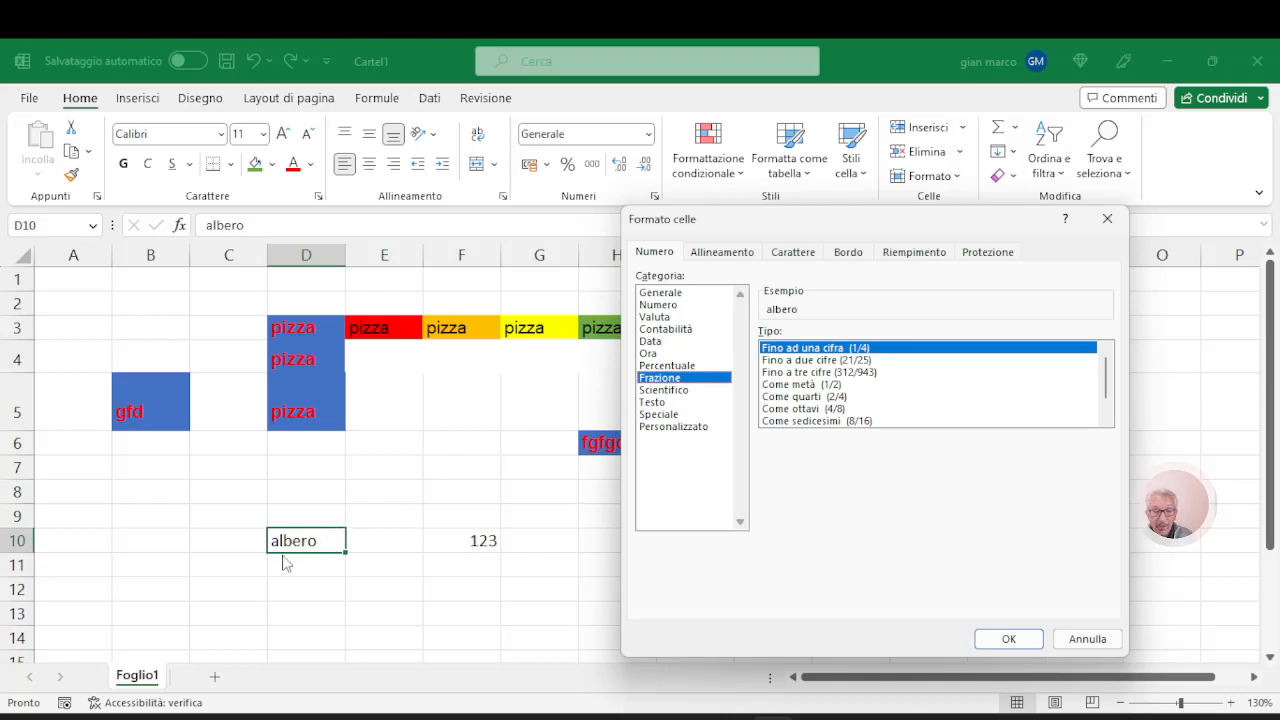
# Step: Apply the Scientifico number format and a 45-degree text orientation to cell D10
pyautogui.click(679, 391)
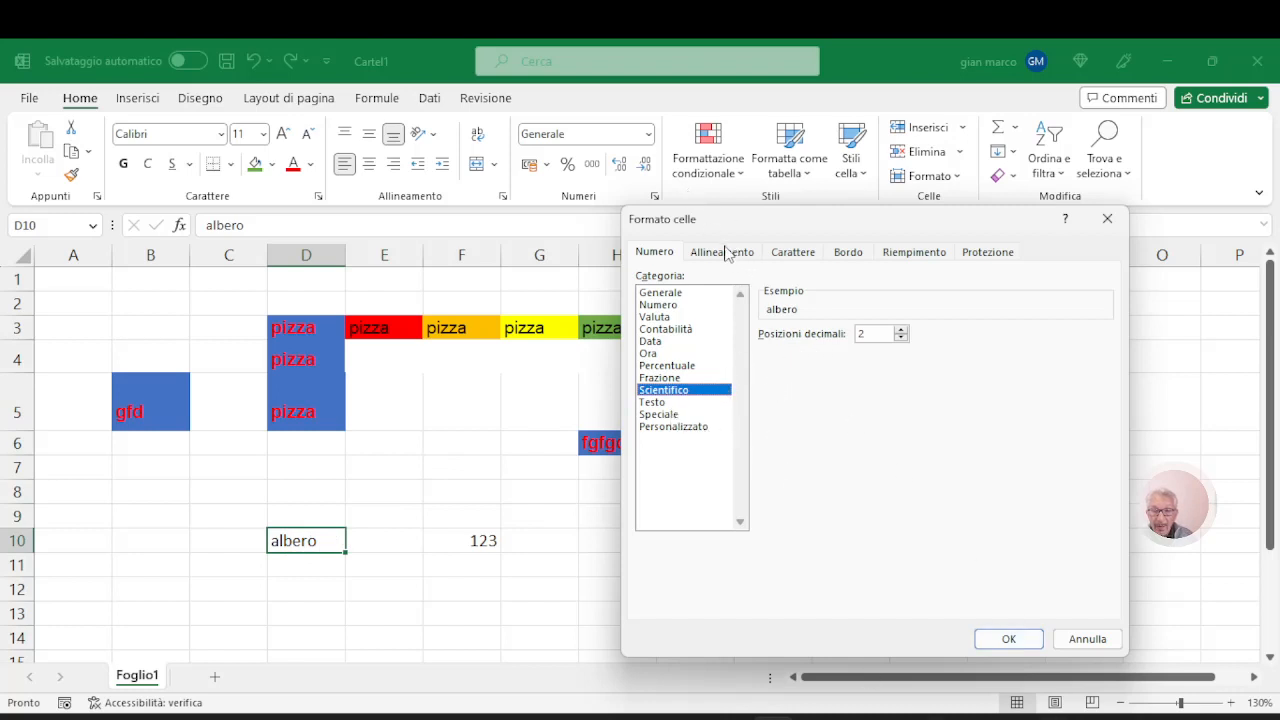
pyautogui.click(725, 254)
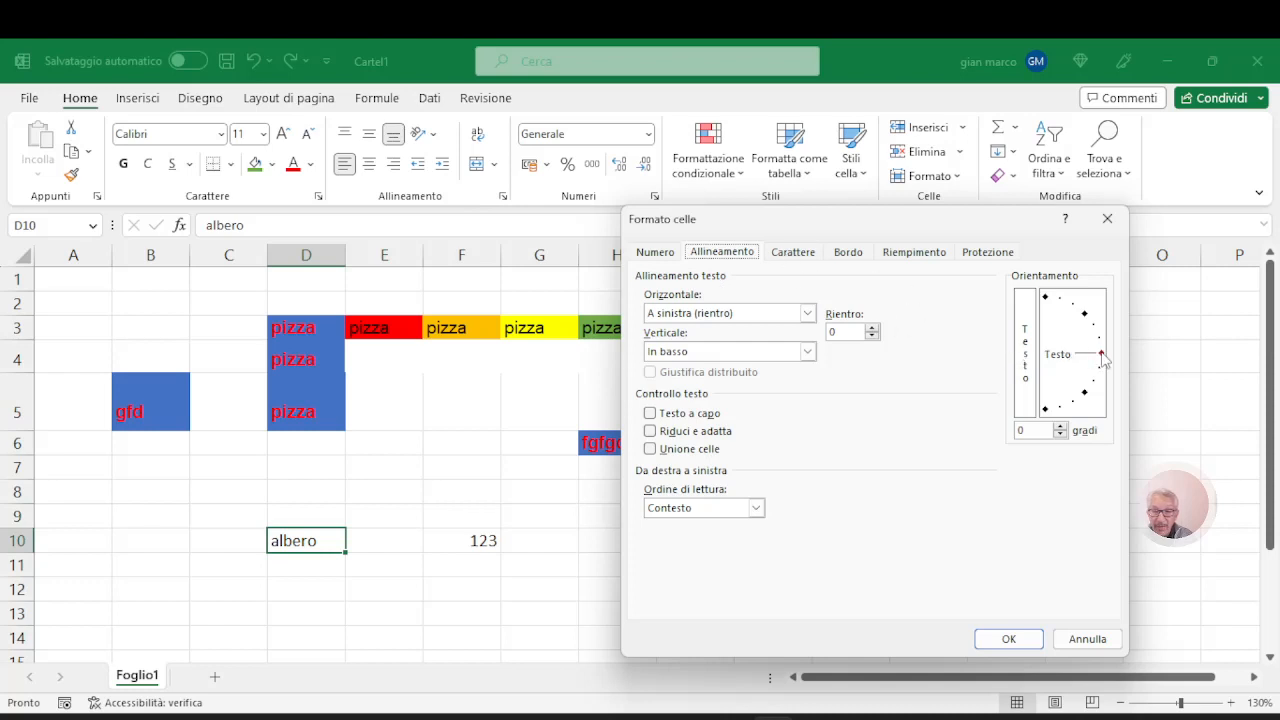
pyautogui.moveTo(1101, 356); pyautogui.dragTo(1085, 318)
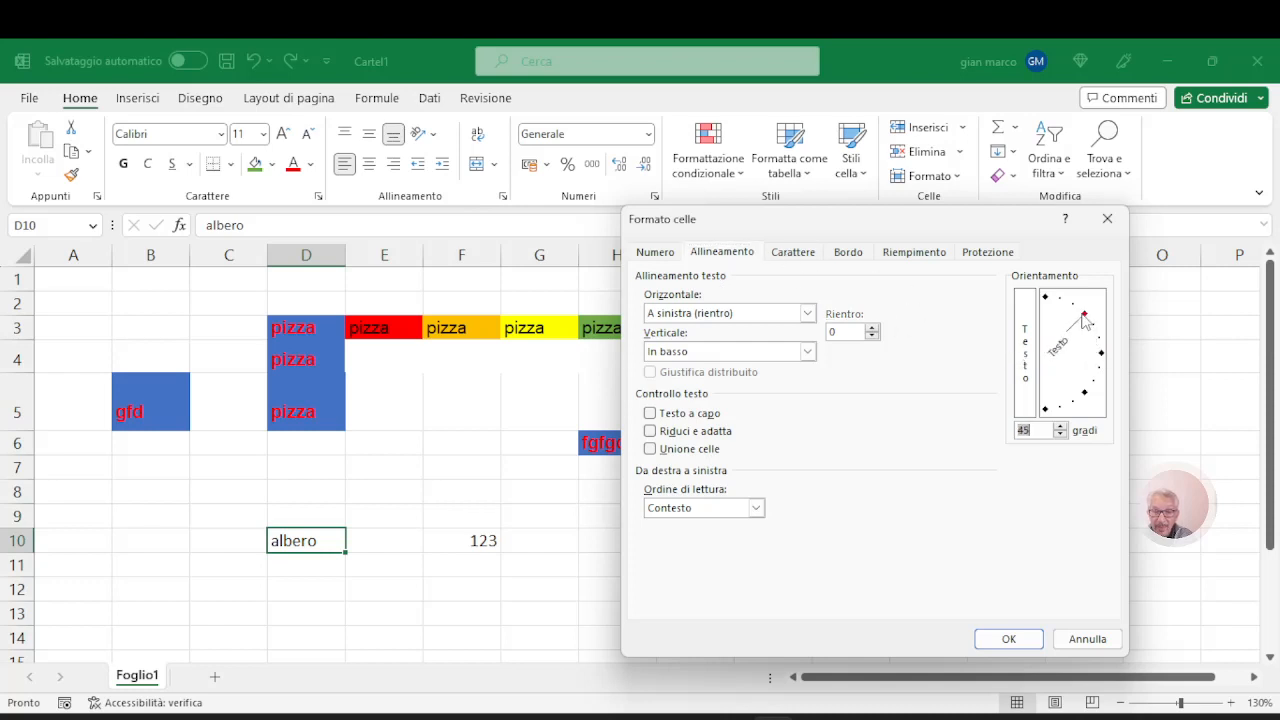
pyautogui.click(1012, 639)
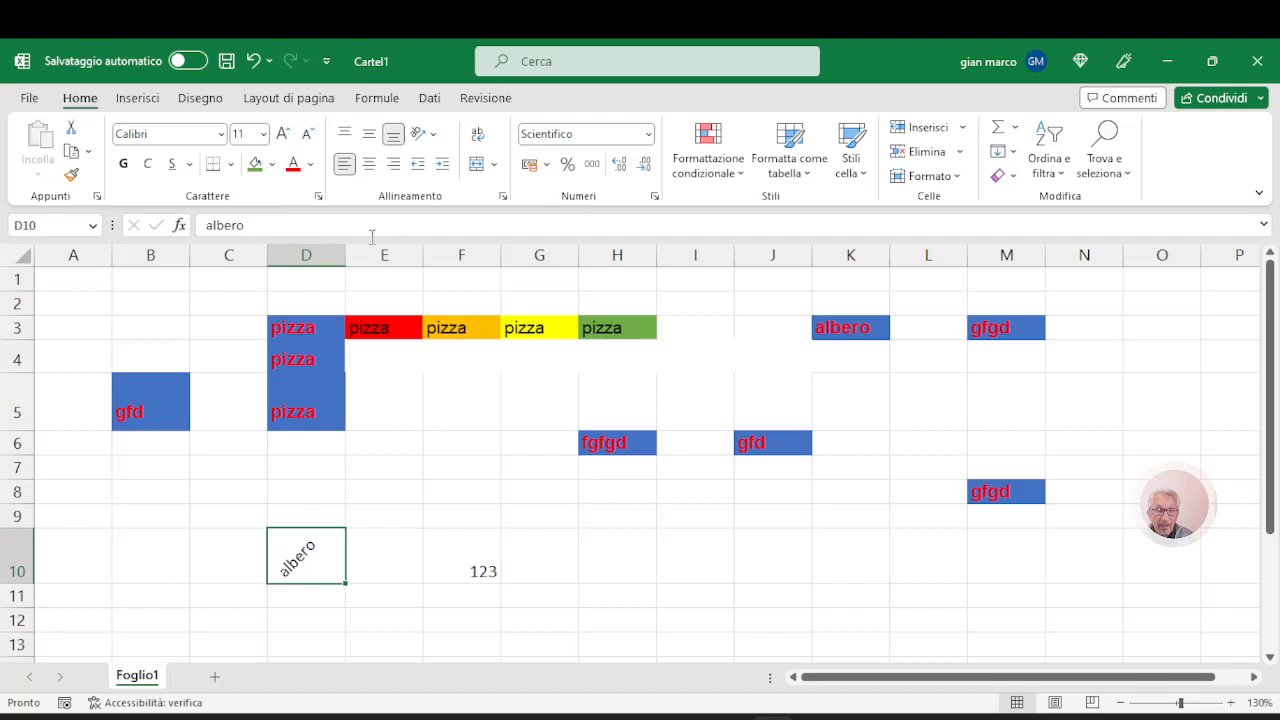
# Step: Examine the outline border, fill and protection options in the format settings of cell D10 without applying any of them
pyautogui.click(318, 197)
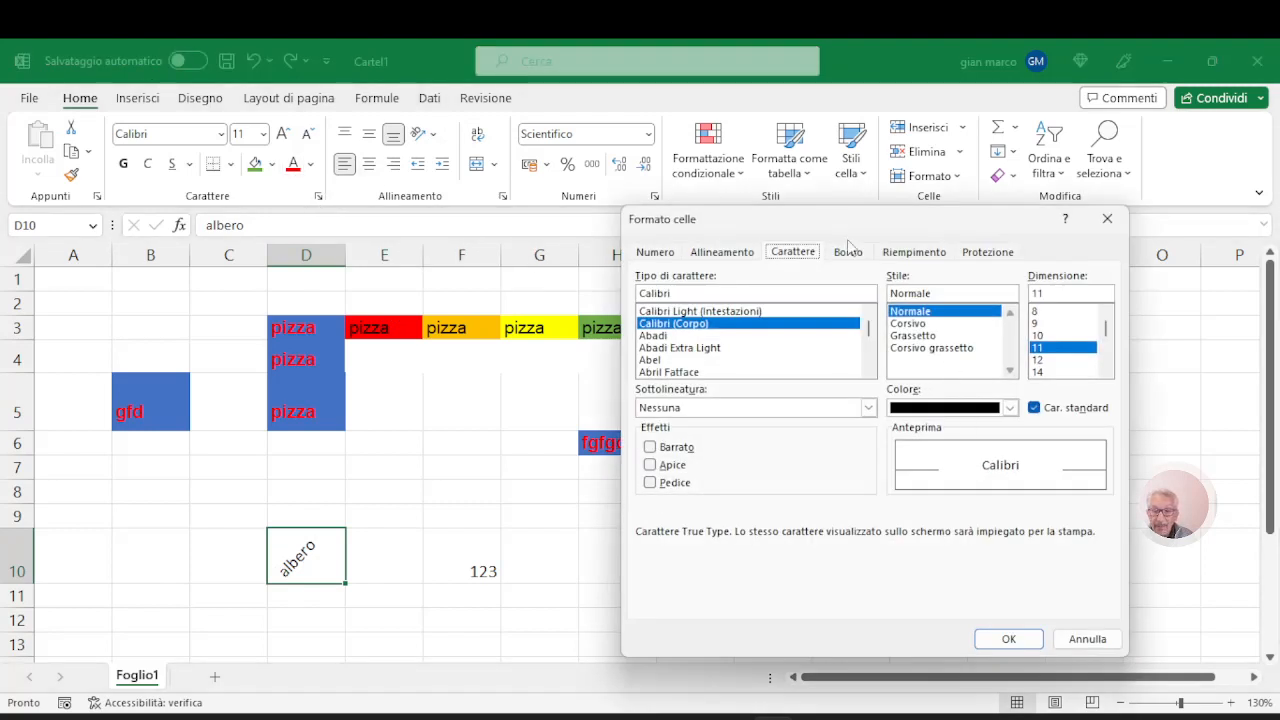
pyautogui.click(848, 253)
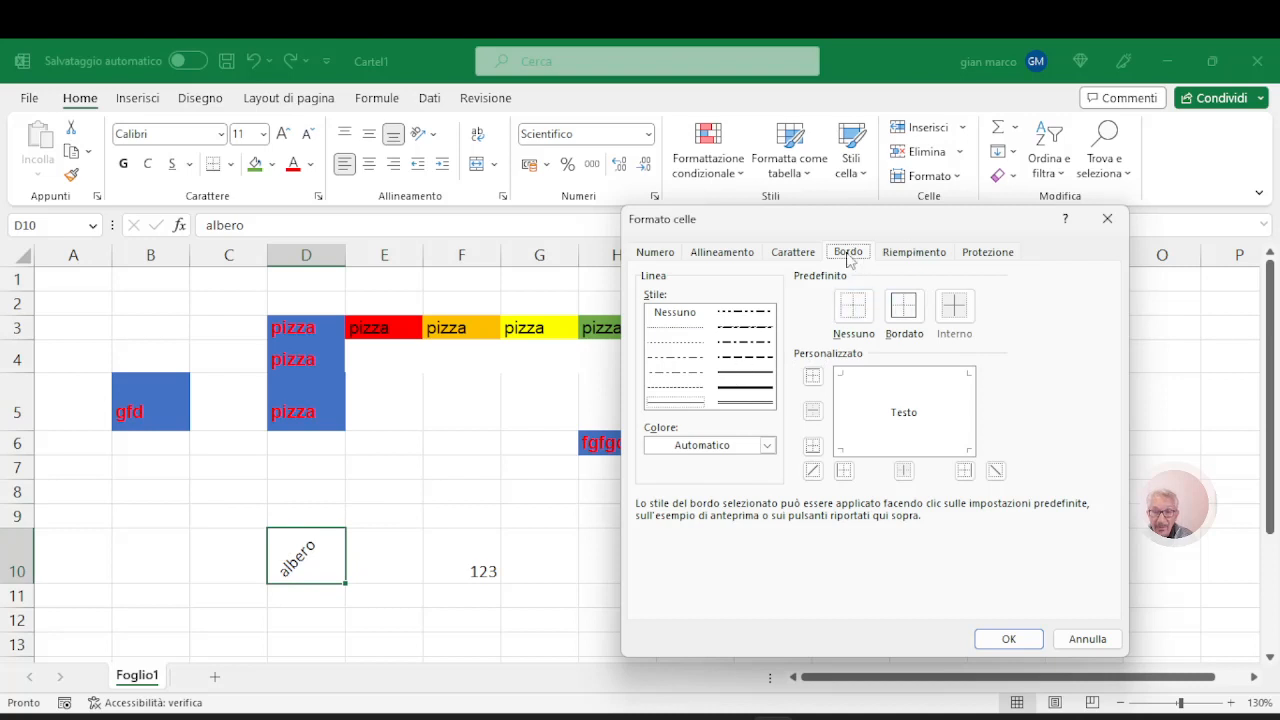
pyautogui.click(906, 312)
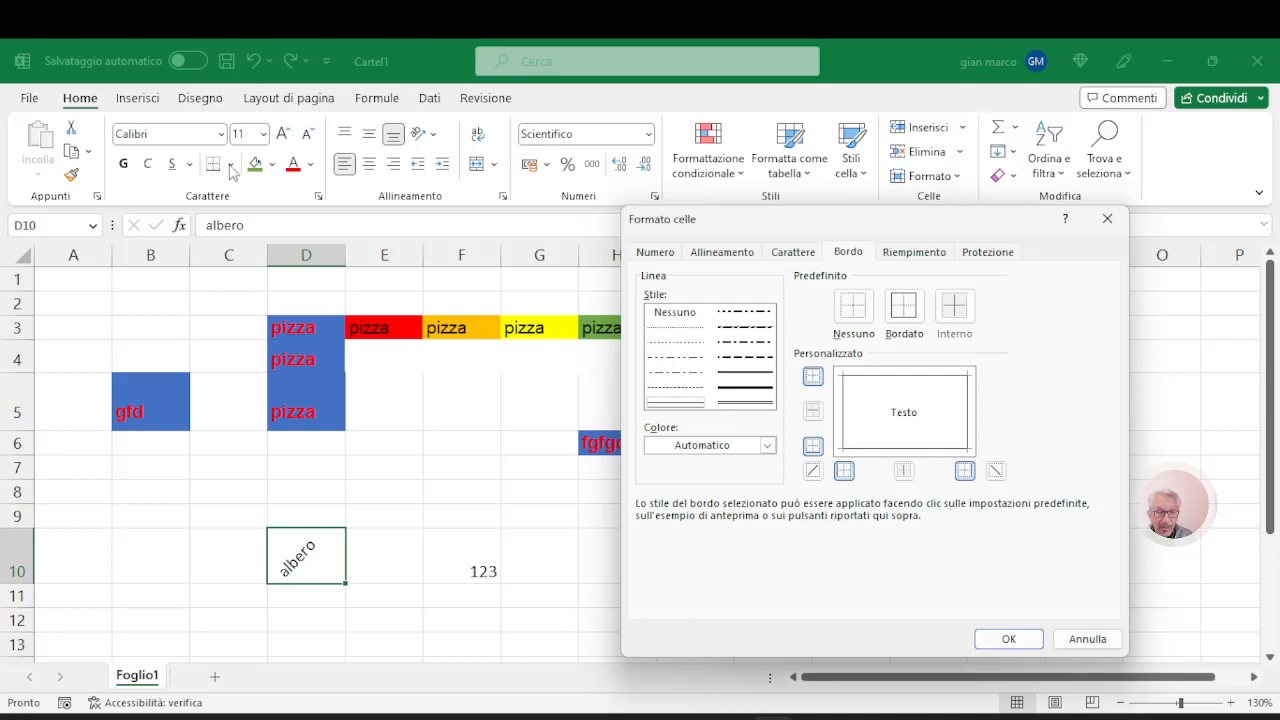
pyautogui.click(914, 252)
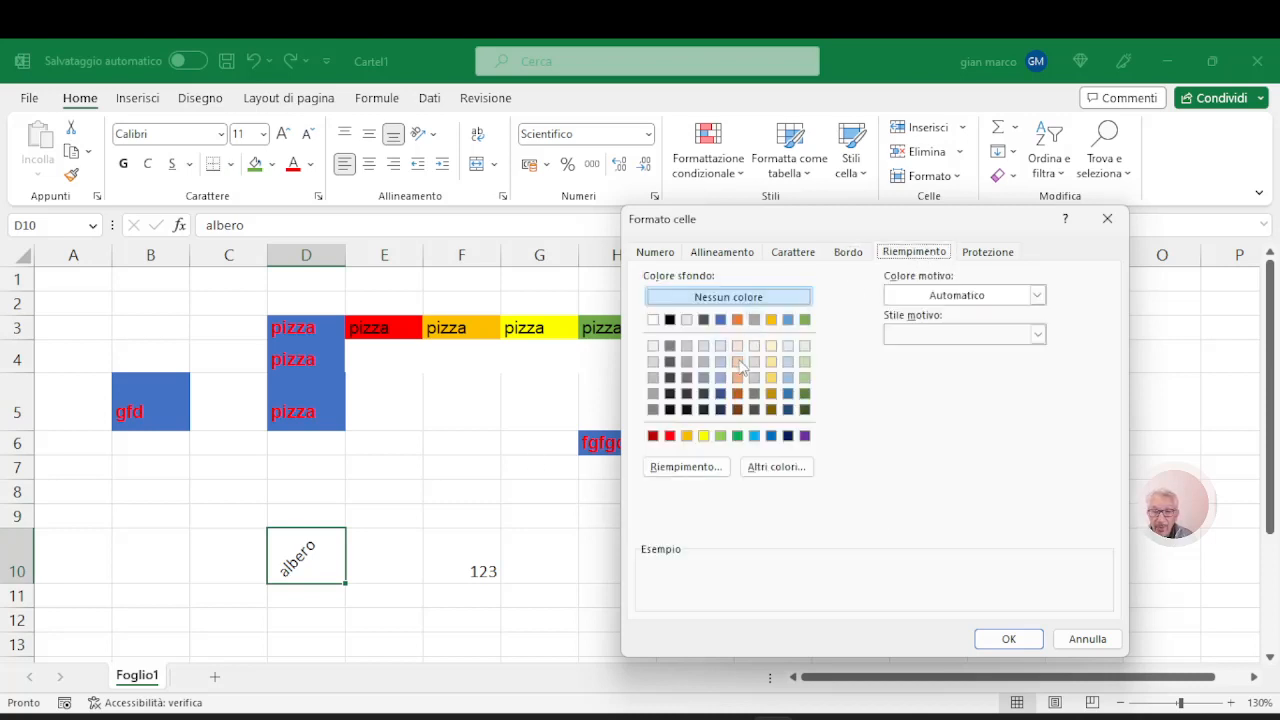
pyautogui.click(990, 253)
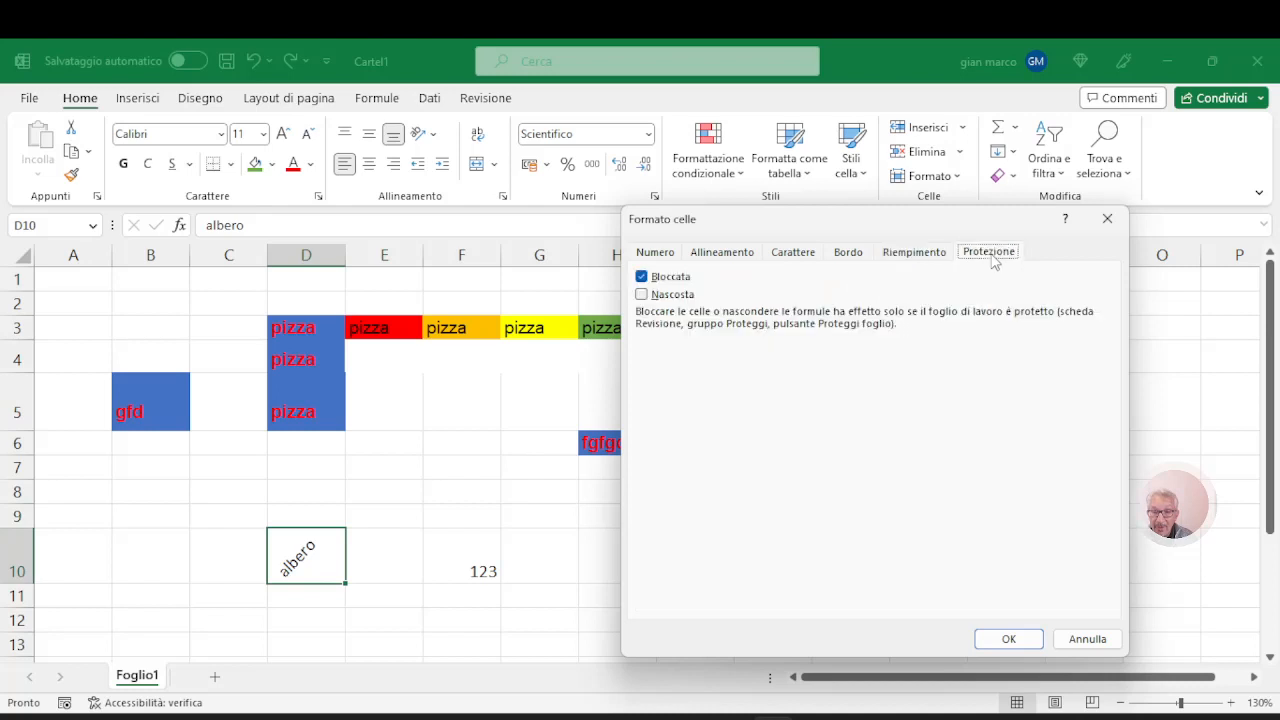
pyautogui.click(930, 258)
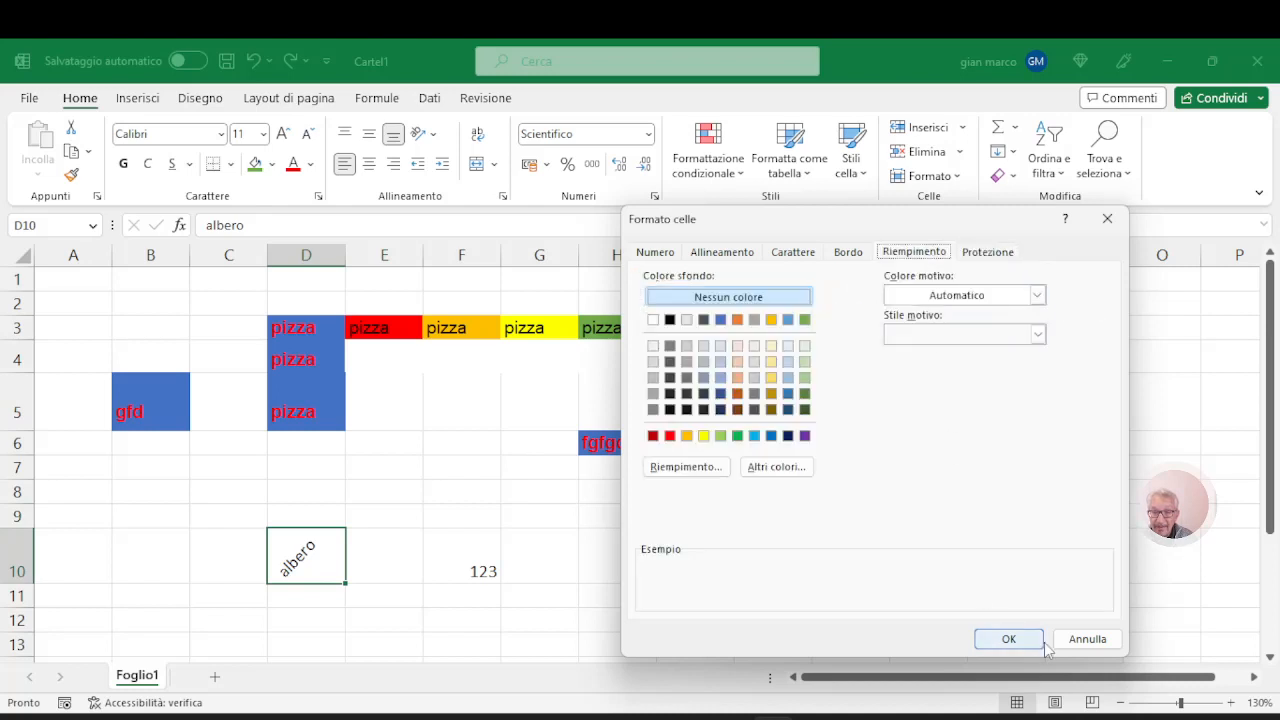
pyautogui.click(1090, 643)
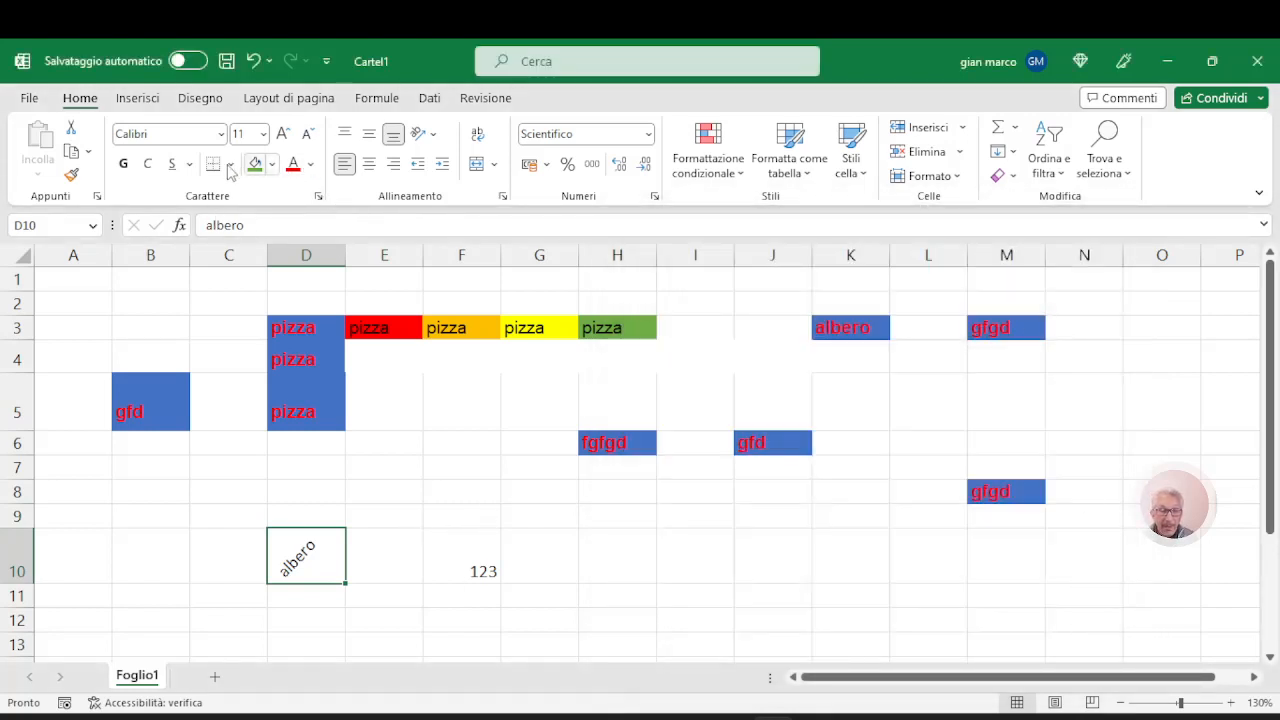
# Step: Apply outside borders (Bordi esterni) to cell D3
pyautogui.click(385, 517)
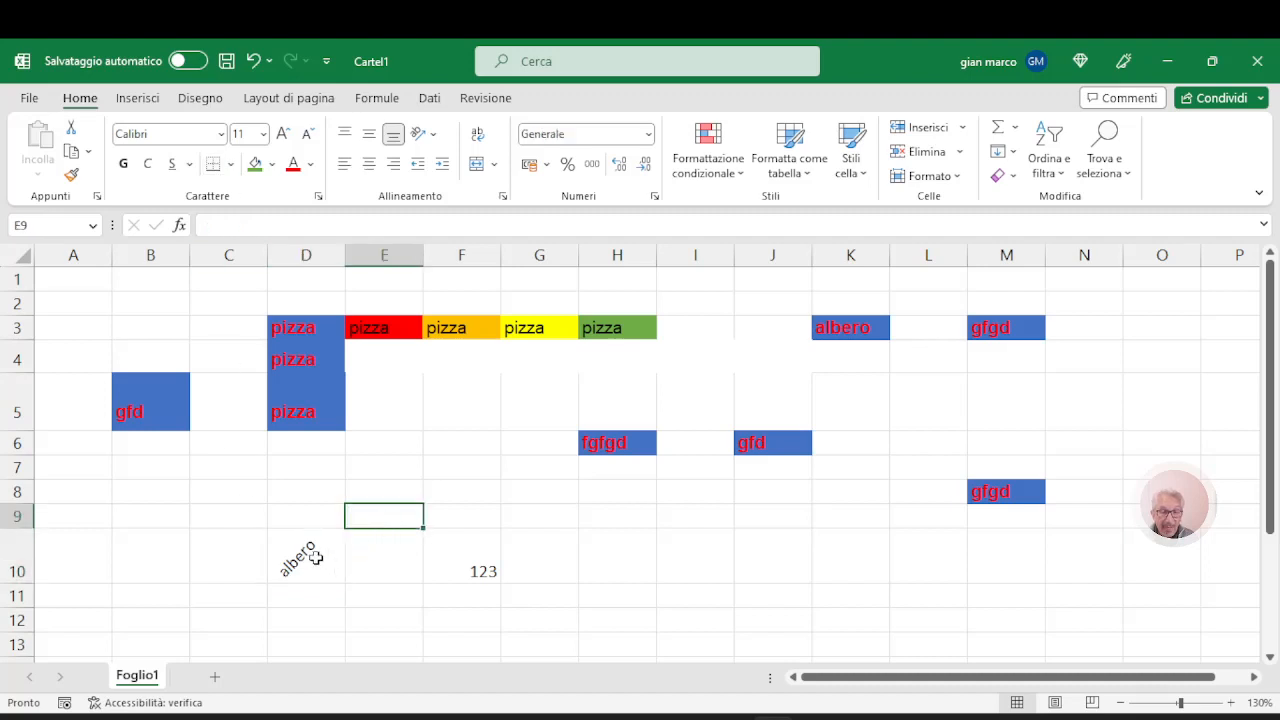
pyautogui.click(302, 327)
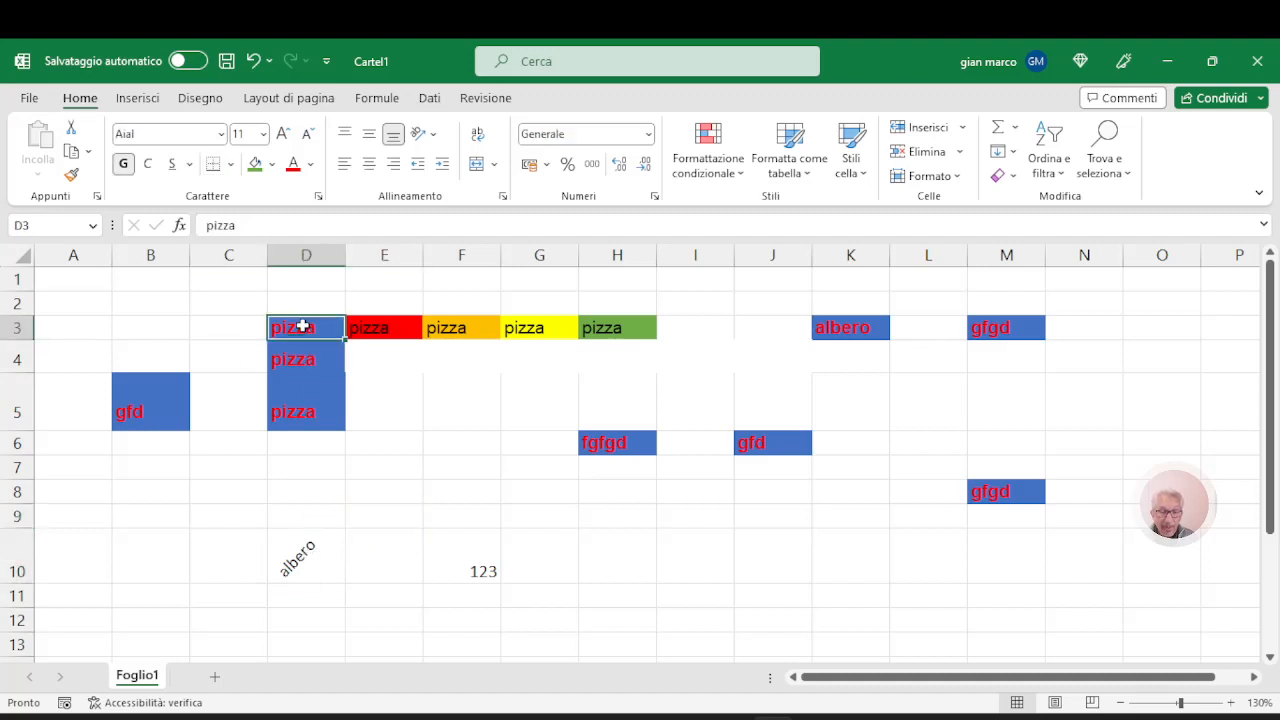
pyautogui.click(231, 165)
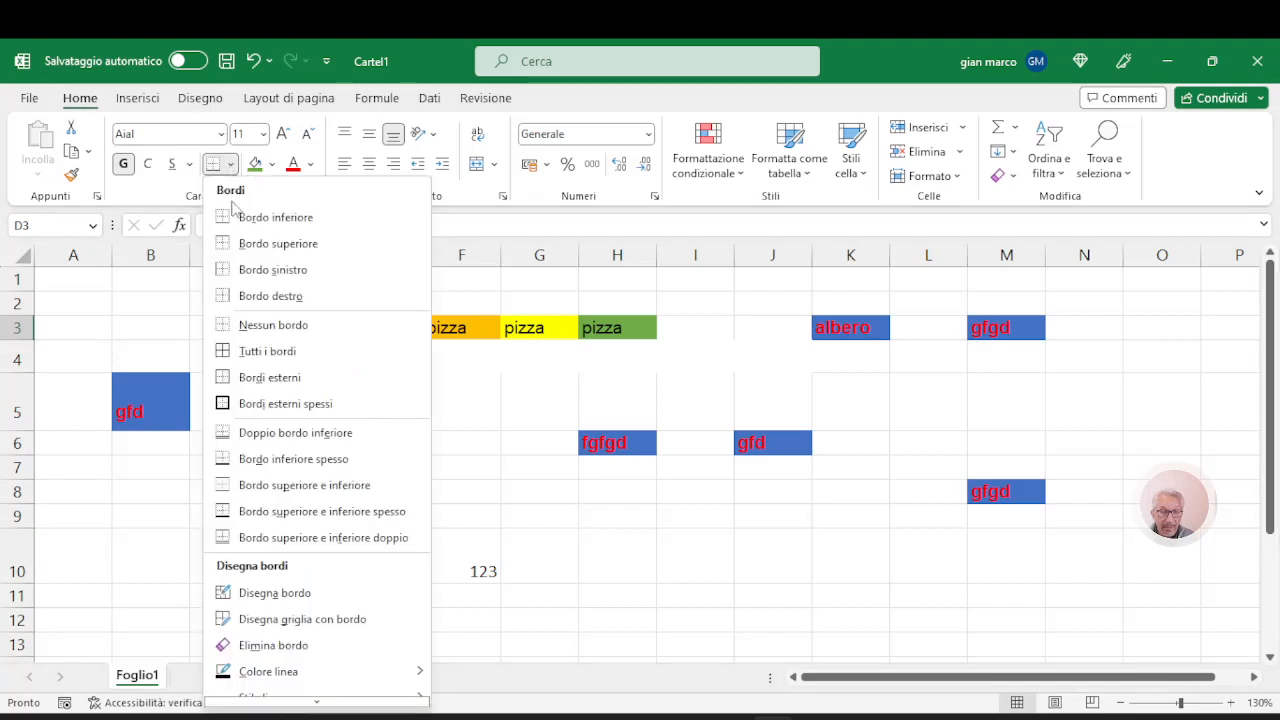
pyautogui.scroll(-1, 300, 500)
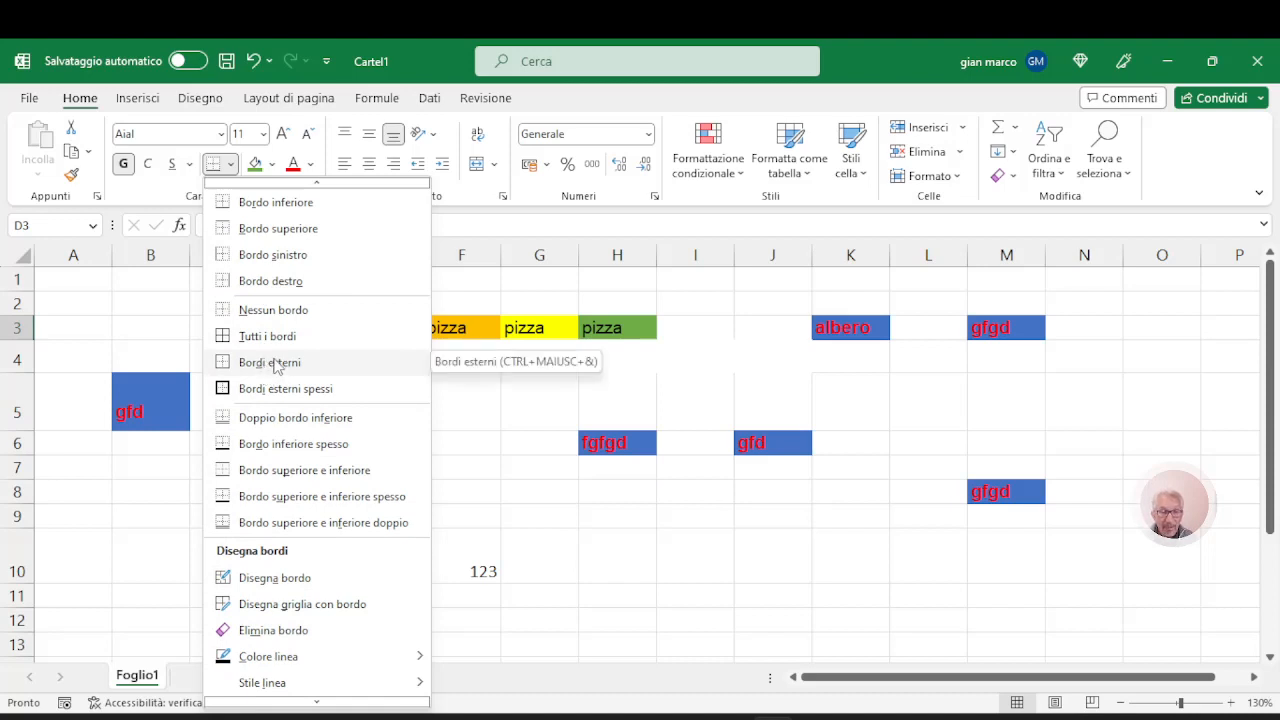
pyautogui.click(268, 363)
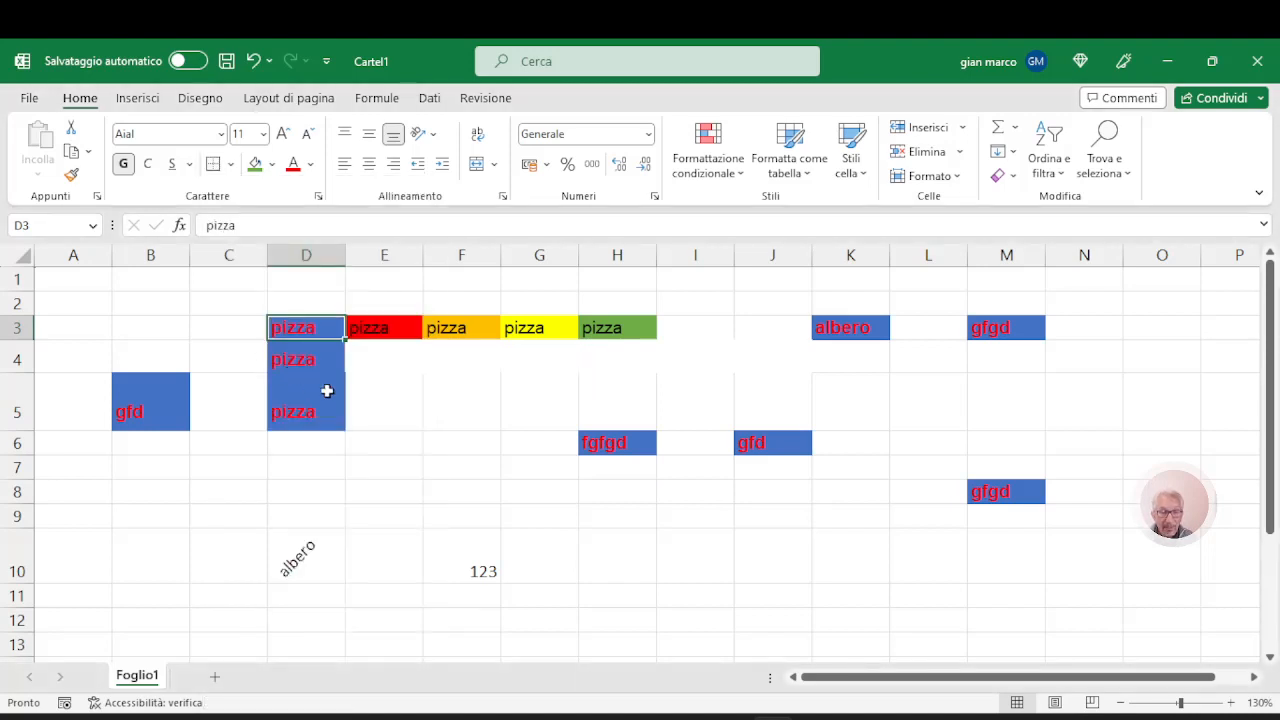
pyautogui.click(403, 400)
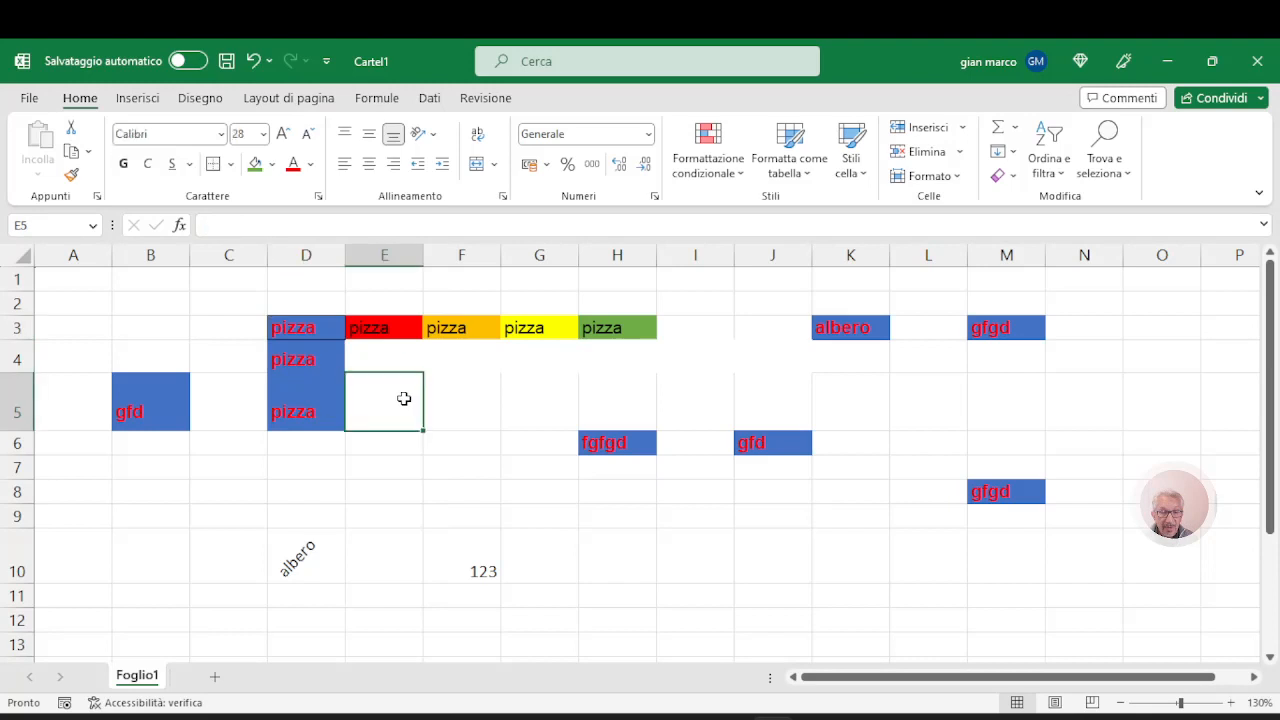
# Step: Apply all borders (Tutti i bordi) to the range D3:H5
pyautogui.click(325, 328)
pyautogui.moveTo(325, 328); pyautogui.dragTo(595, 378)
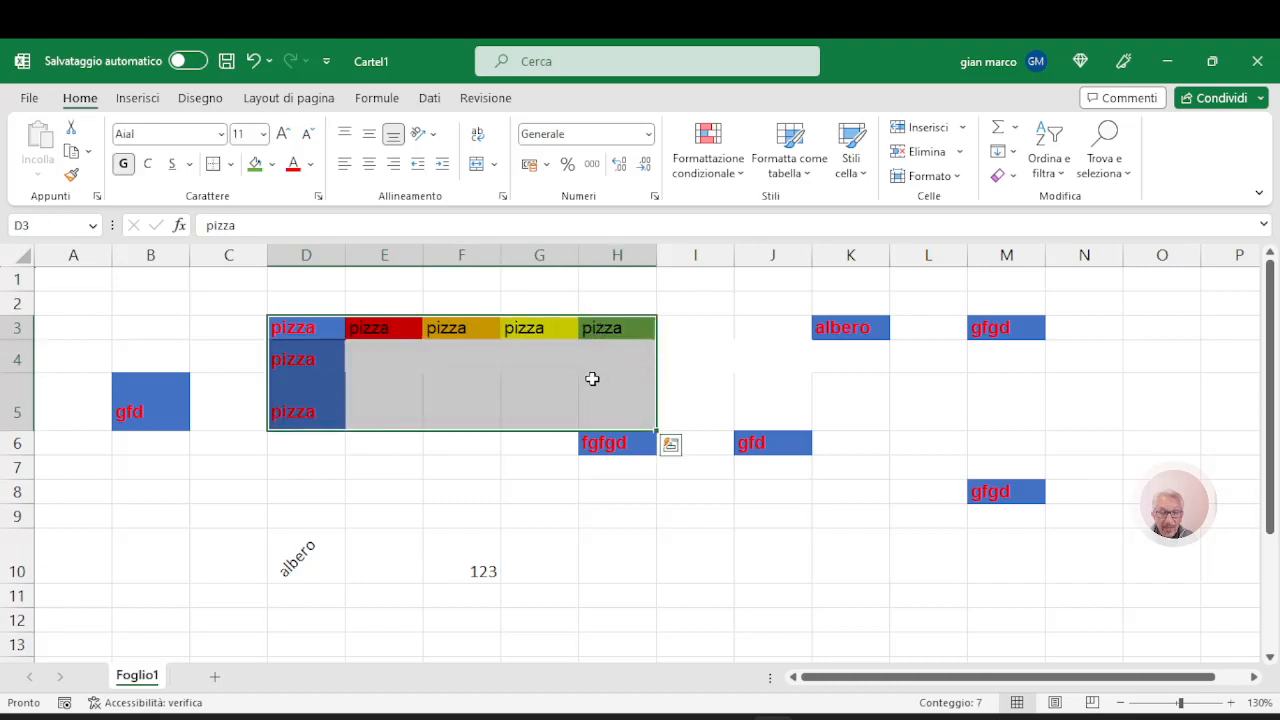
pyautogui.click(230, 164)
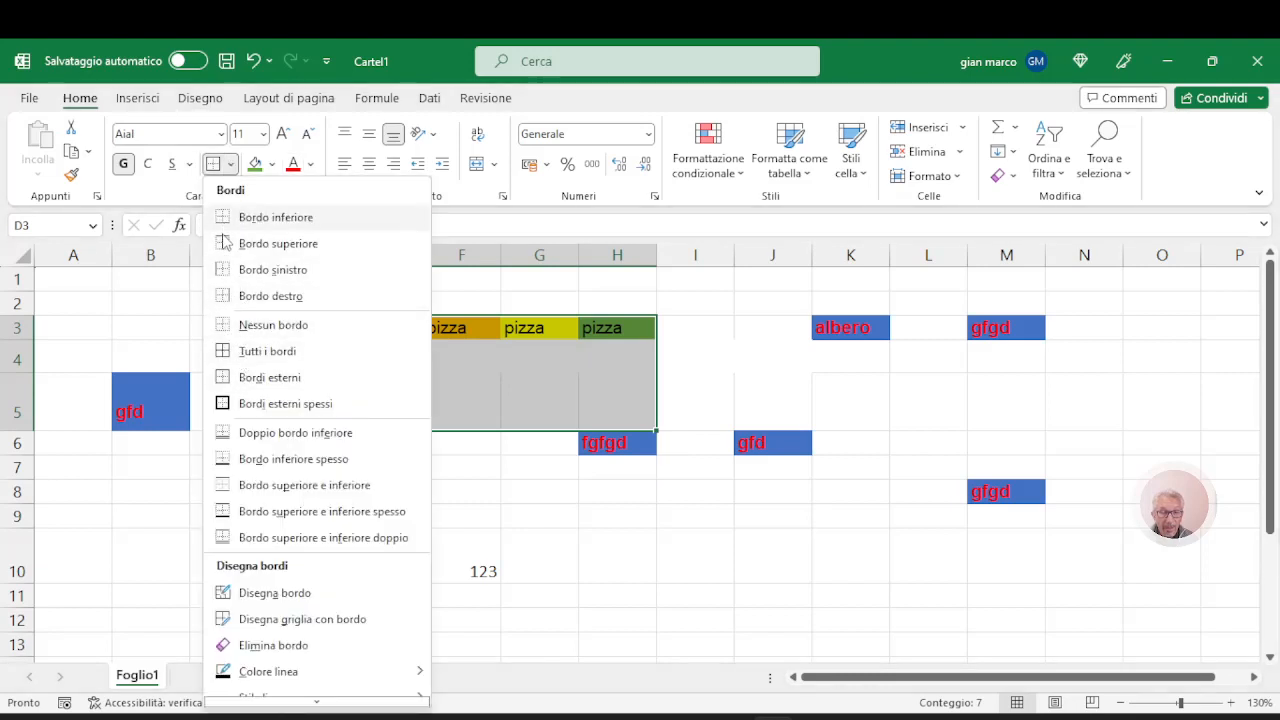
pyautogui.click(224, 357)
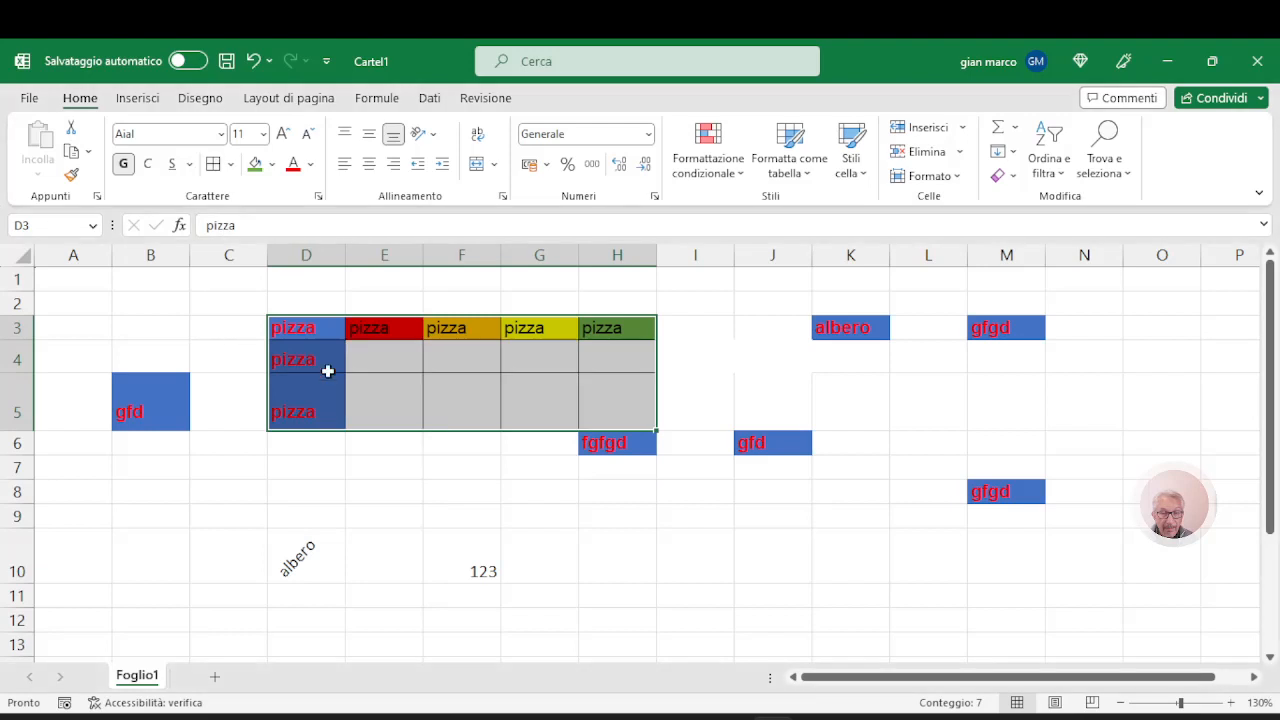
pyautogui.click(468, 469)
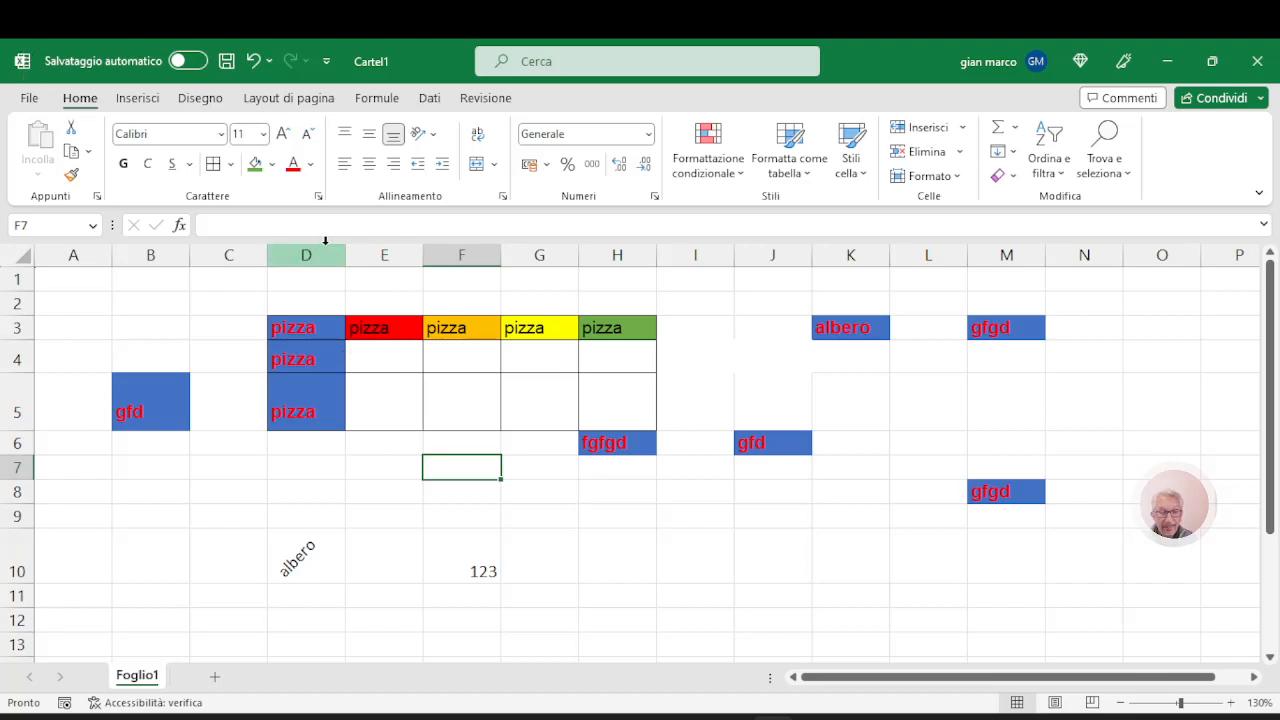
# Step: Draw a stepped line of thin borders along cells G9 to I9 with Disegna bordo
pyautogui.click(231, 164)
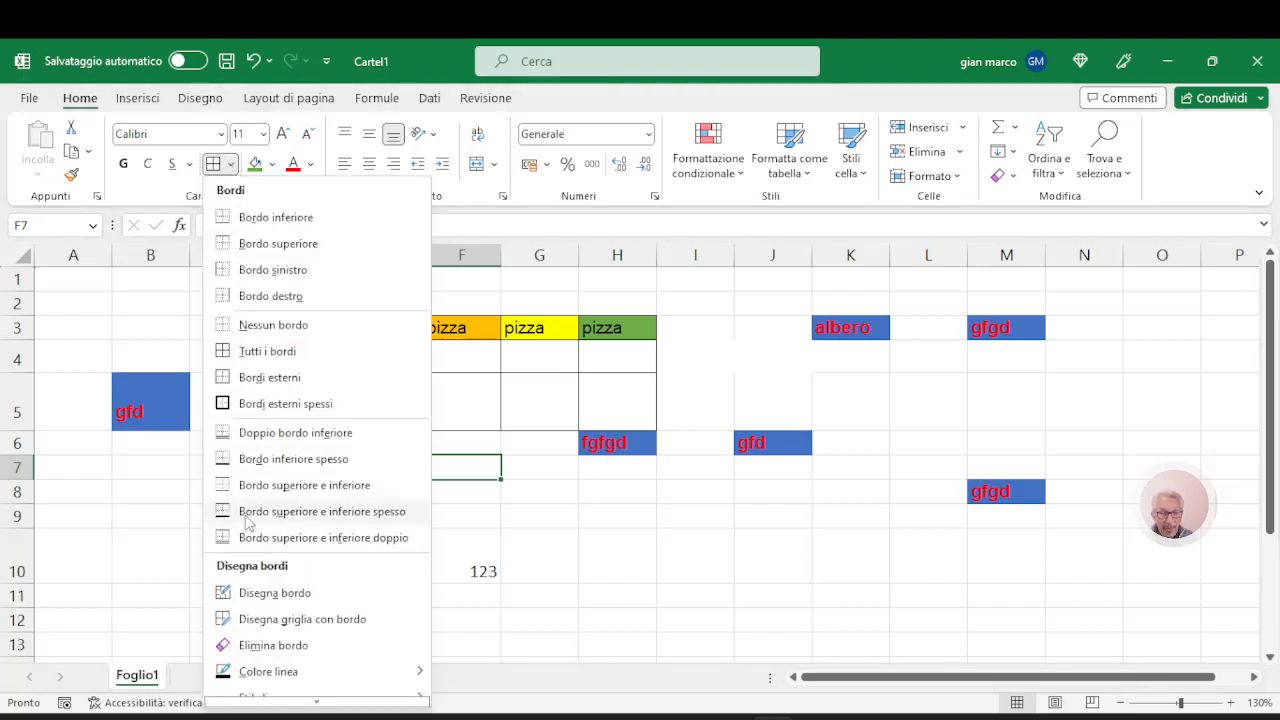
pyautogui.click(263, 597)
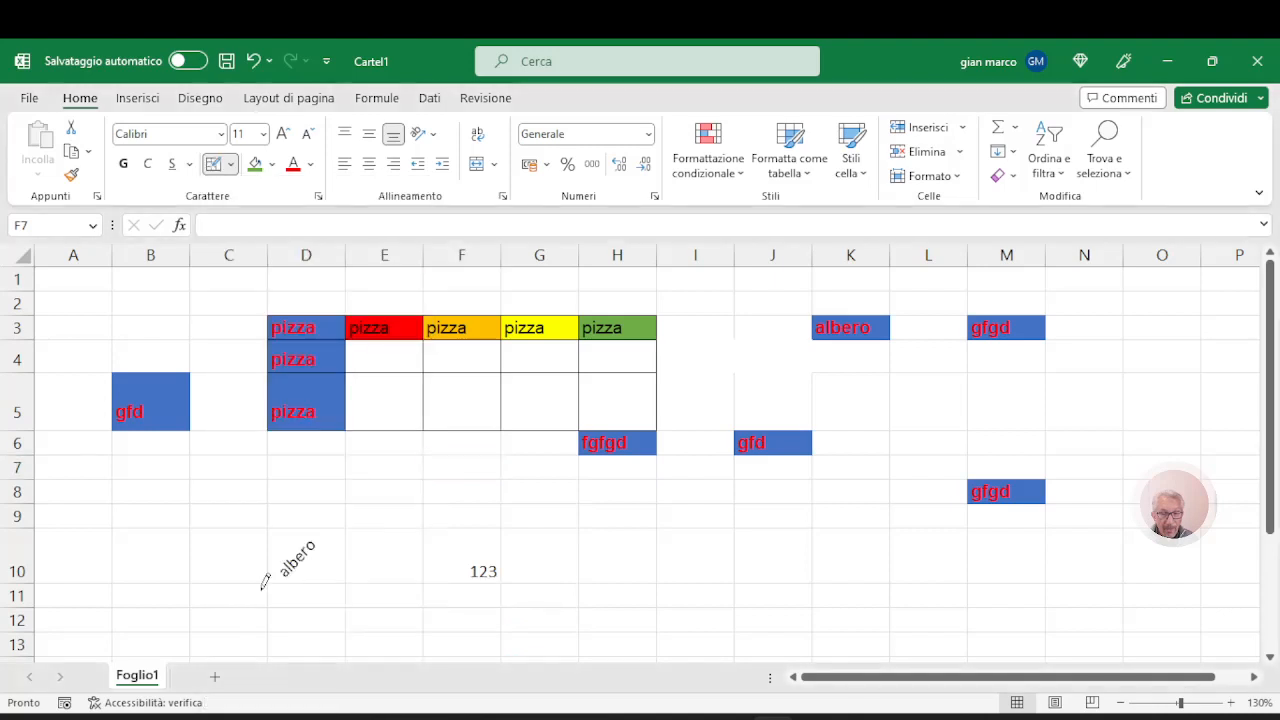
pyautogui.click(534, 503)
pyautogui.click(616, 528)
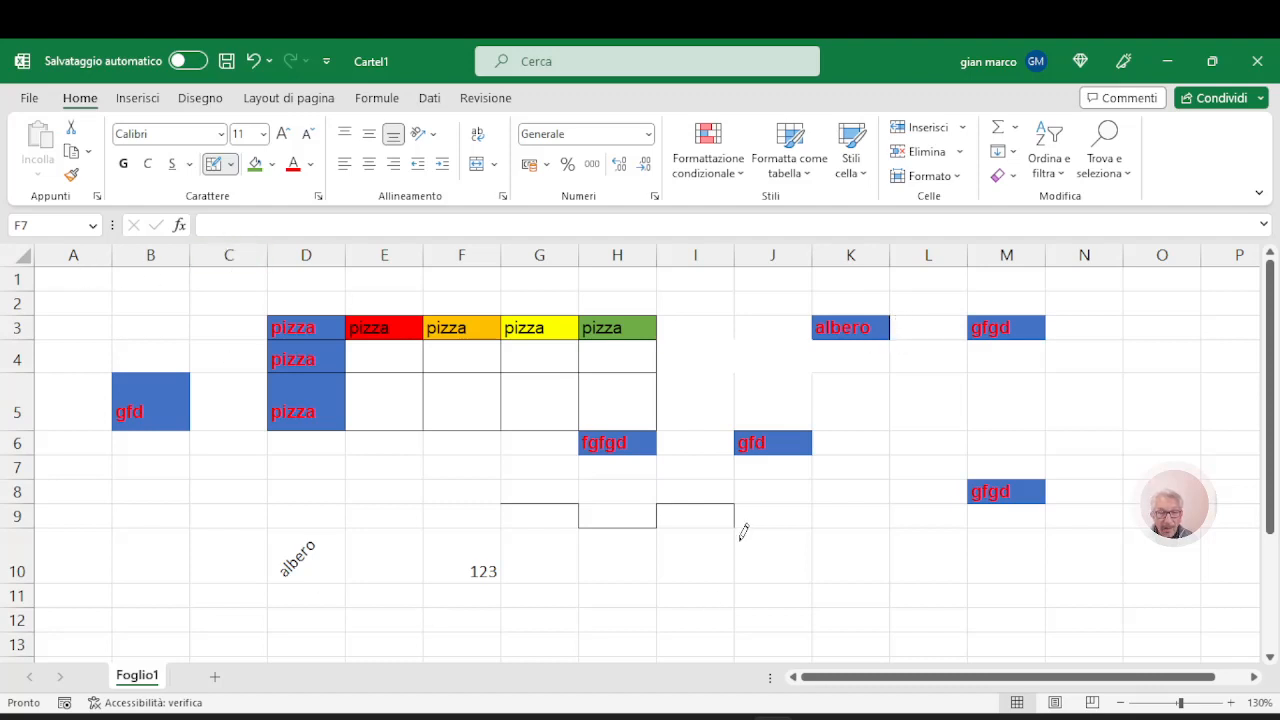
# Step: Choose a dash-dot line style and draw borders on the left, bottom and right edges of E8 and the top of F8
pyautogui.click(234, 166)
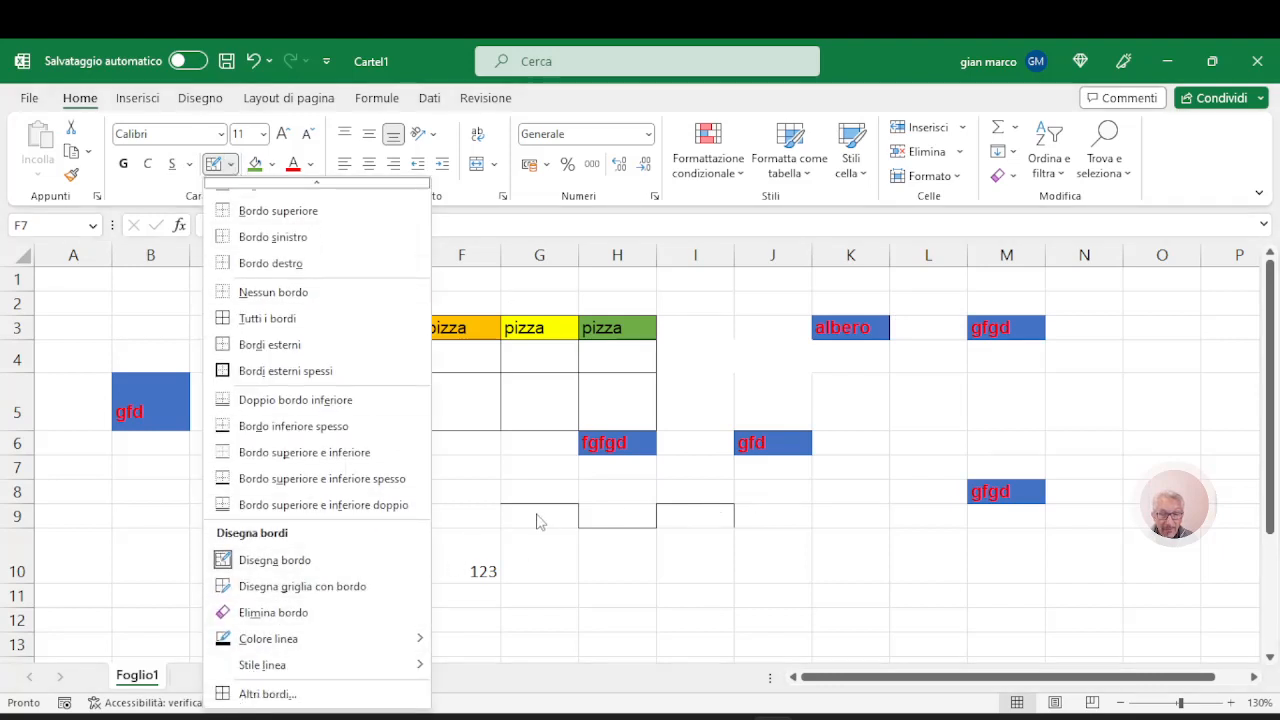
pyautogui.moveTo(280, 668)
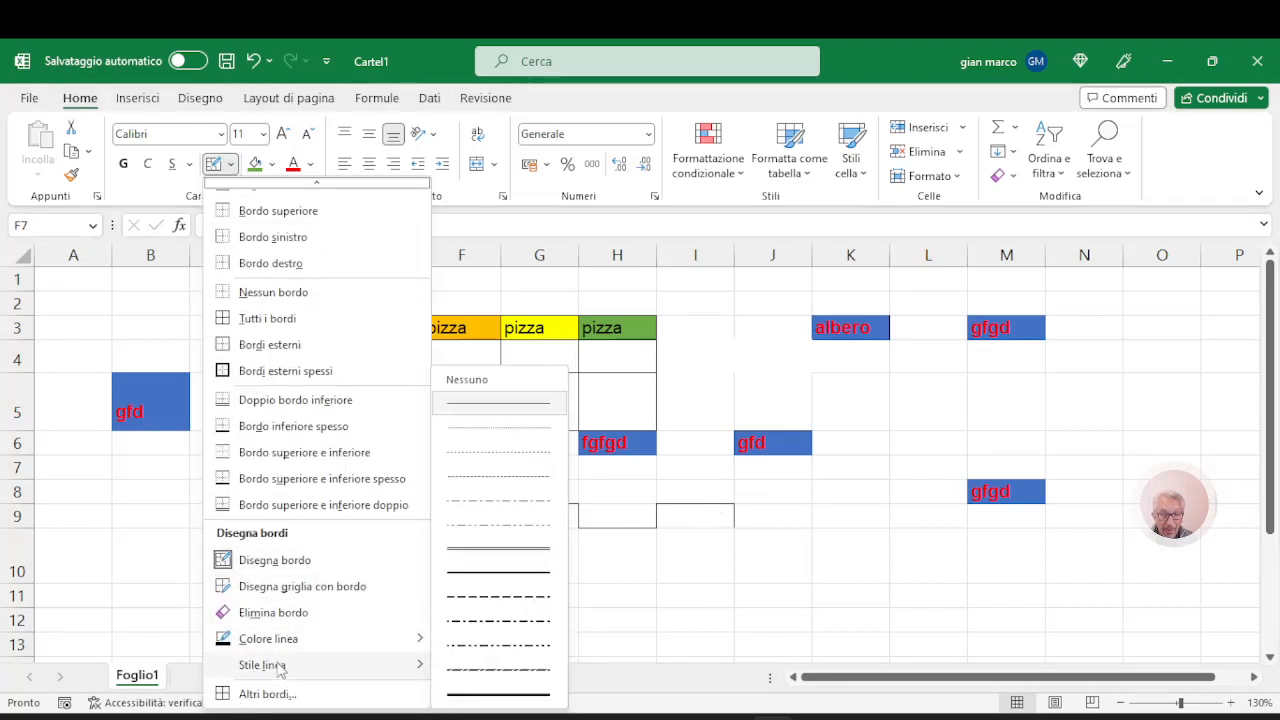
pyautogui.click(481, 622)
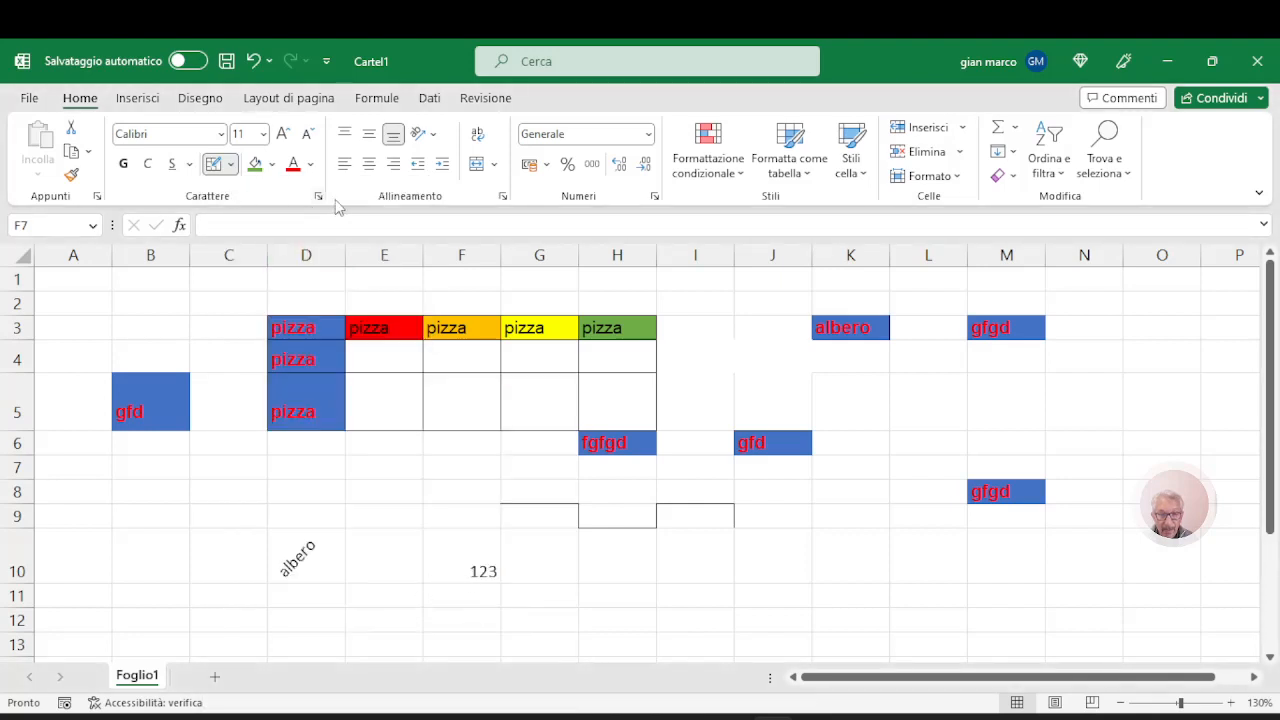
pyautogui.click(452, 470)
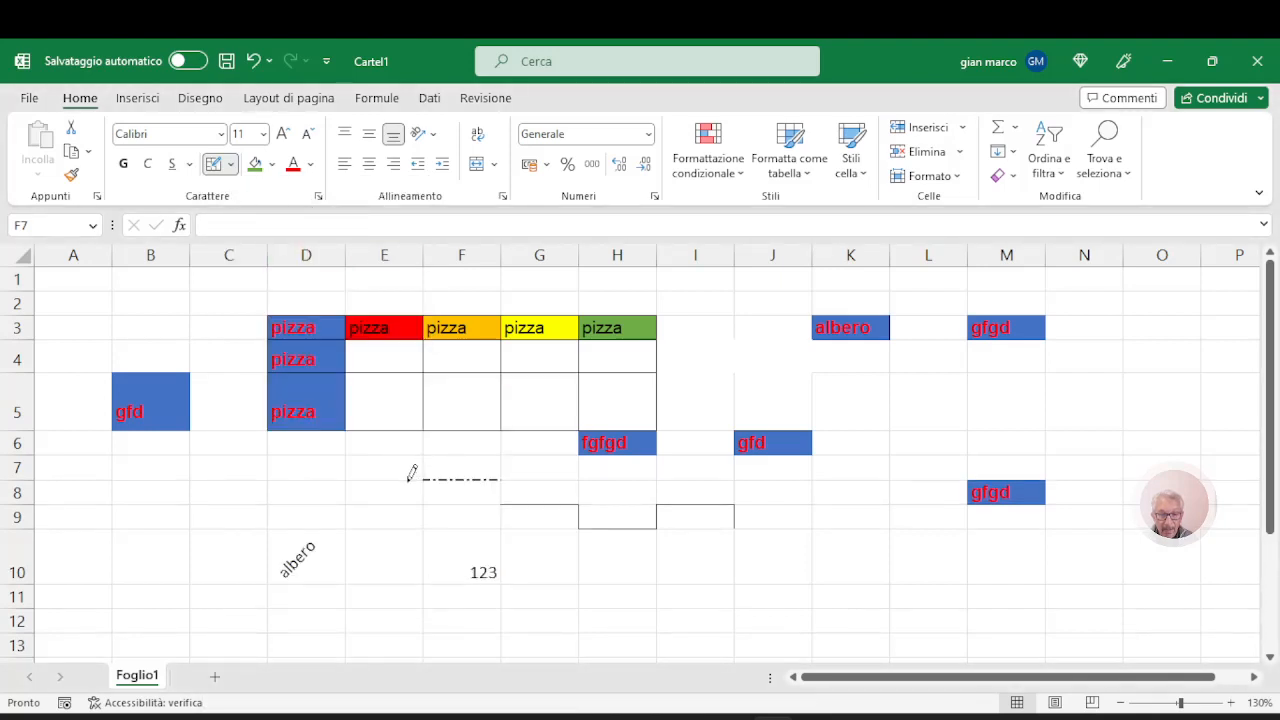
pyautogui.click(424, 489)
pyautogui.click(399, 502)
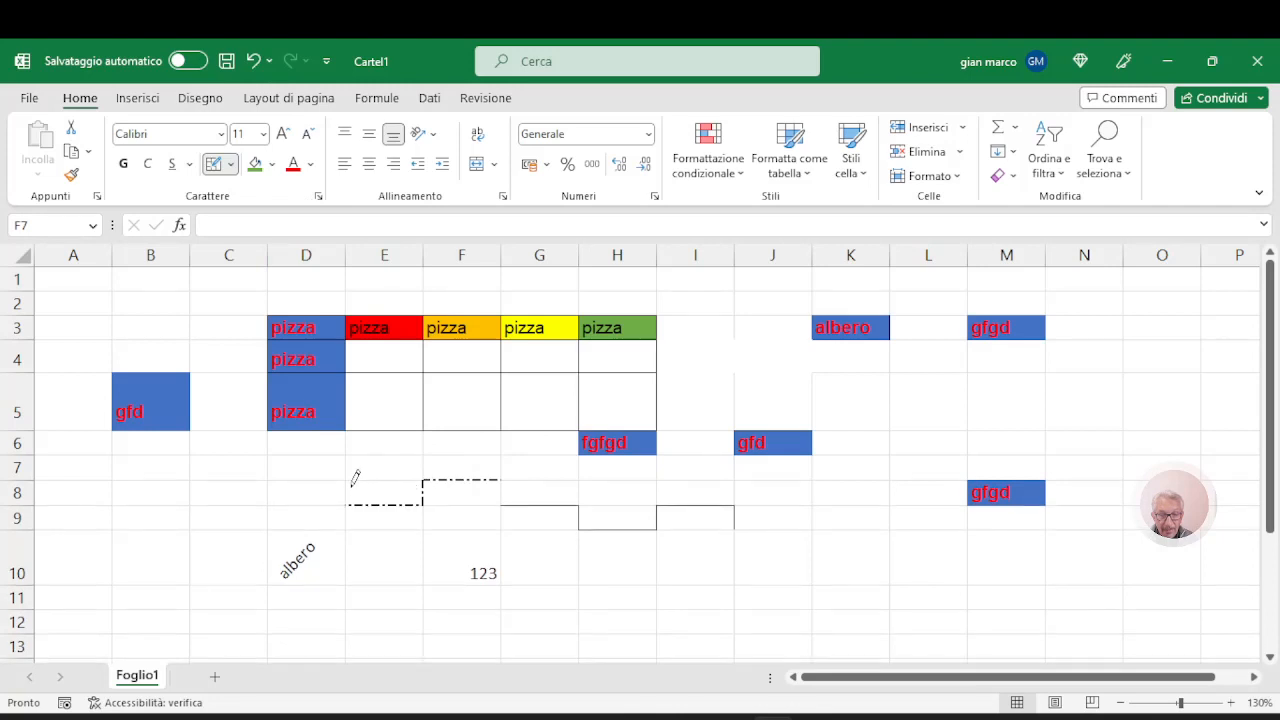
# Step: Set the border line colour to red and draw dash-dot borders stepping from J8 up to L6 and around cell B5
pyautogui.click(231, 166)
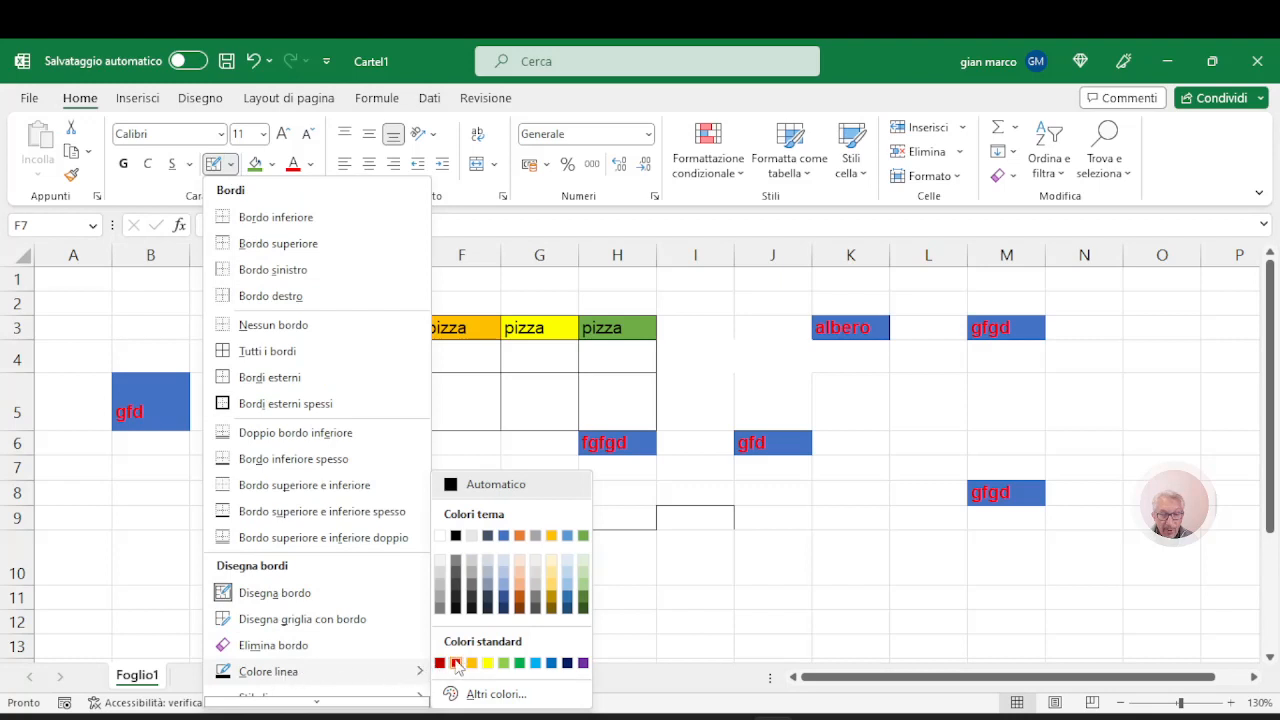
pyautogui.click(455, 663)
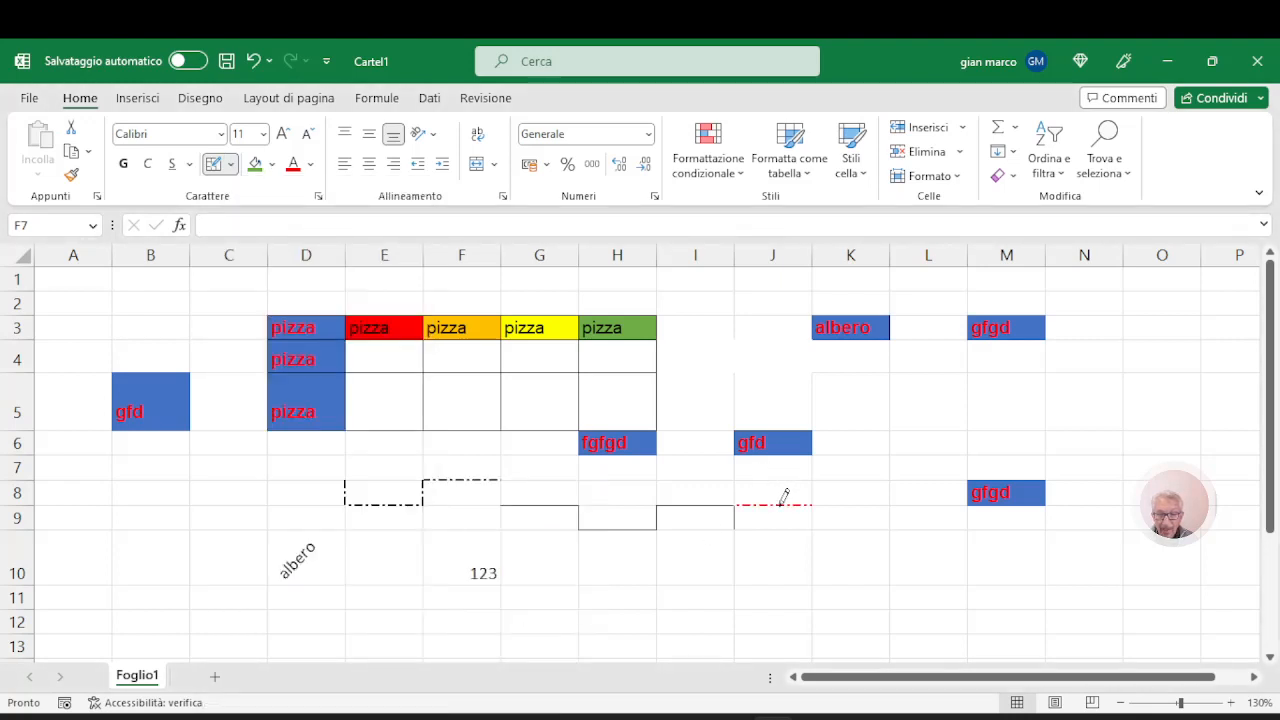
pyautogui.click(922, 454)
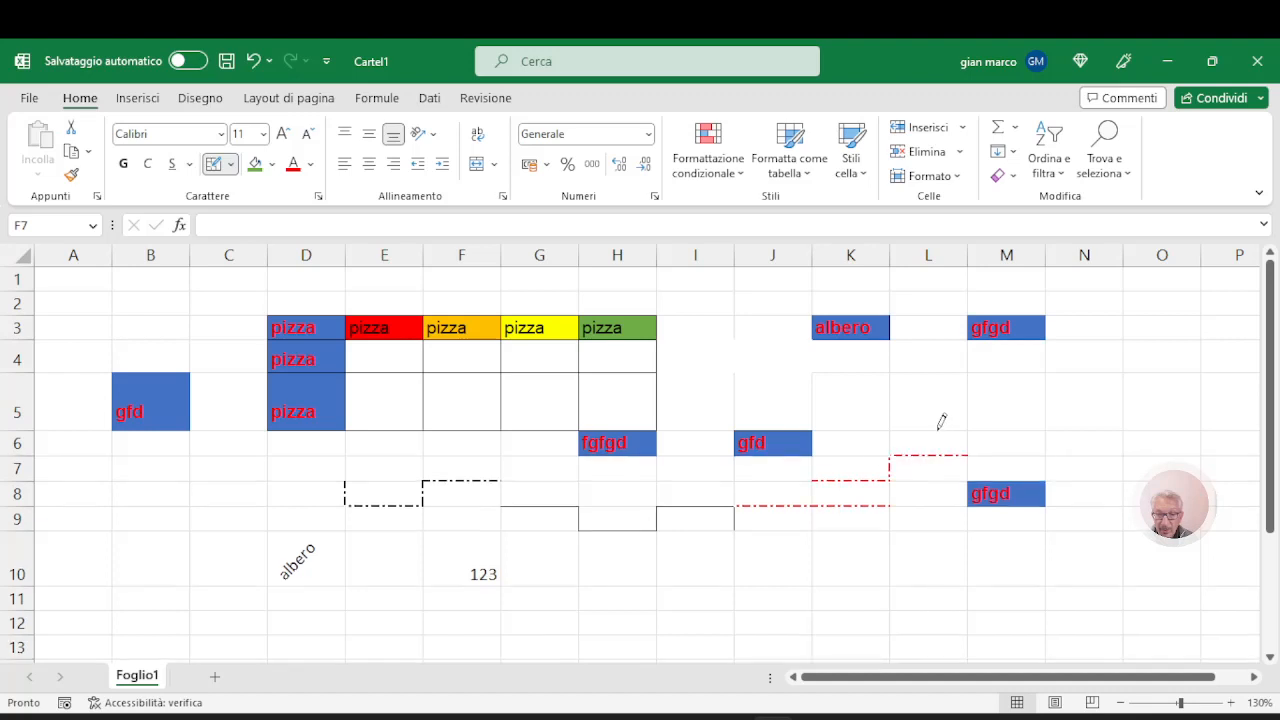
pyautogui.click(939, 428)
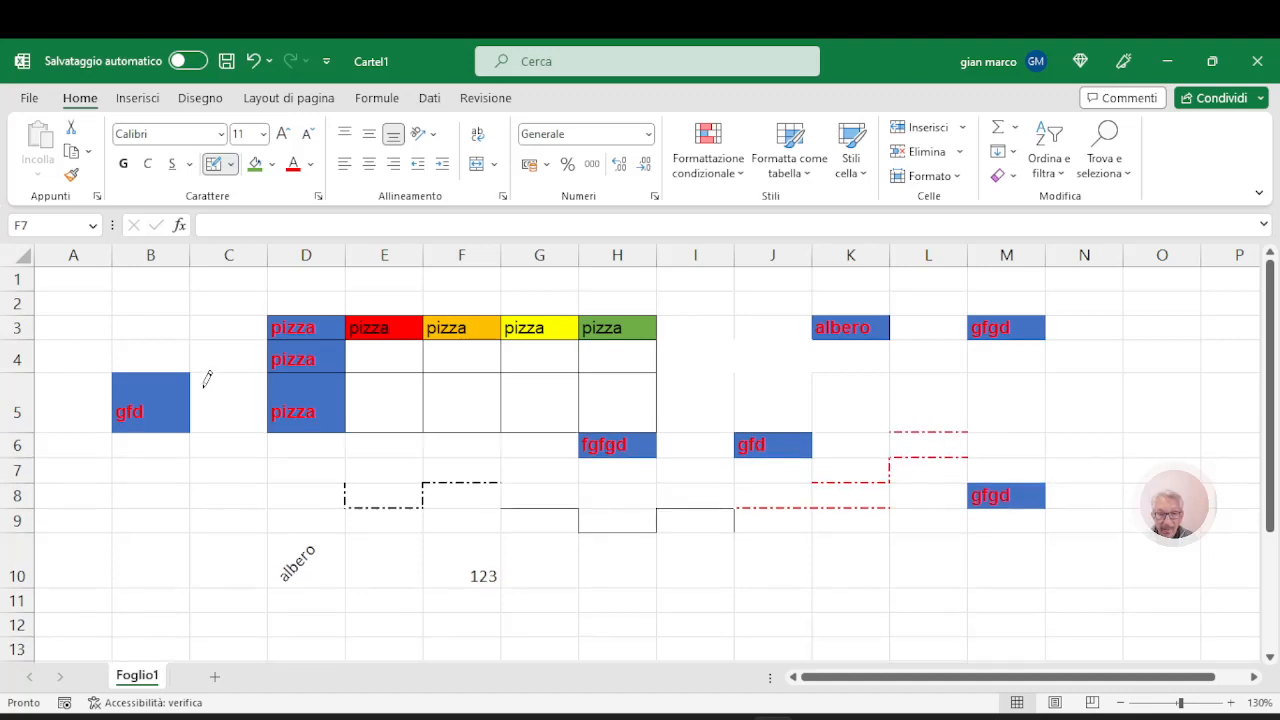
pyautogui.click(148, 372)
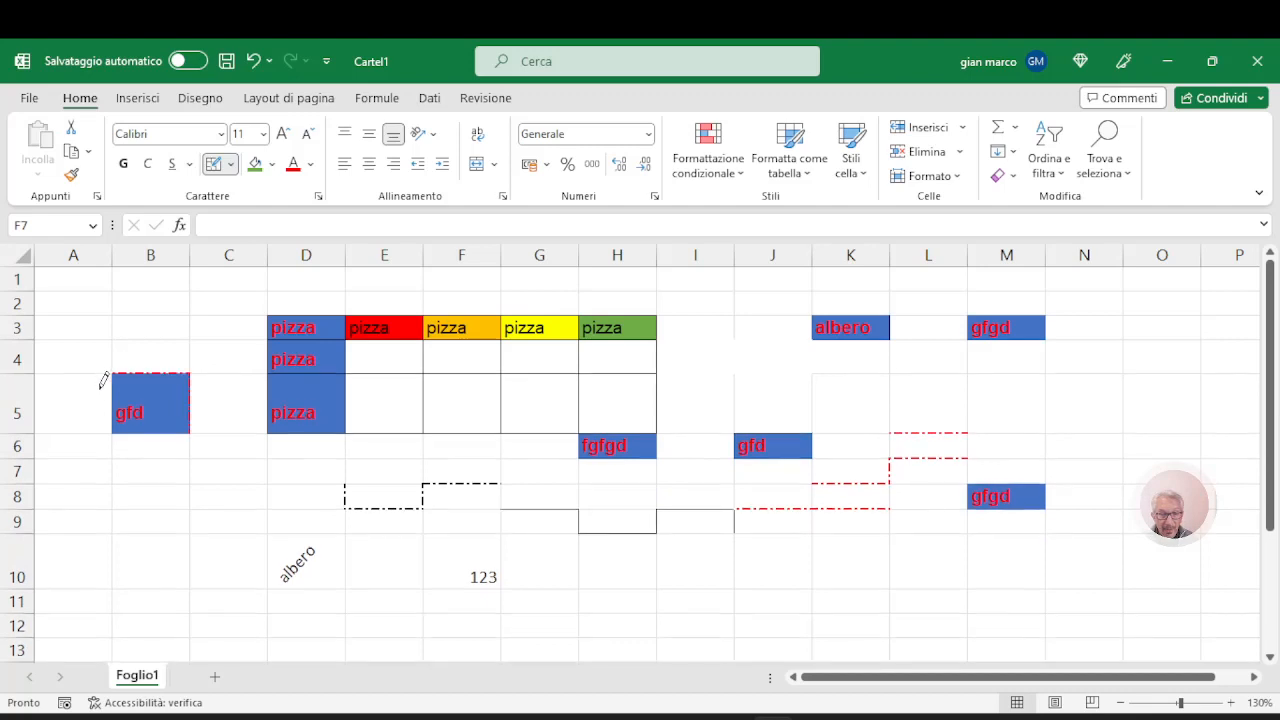
pyautogui.click(114, 390)
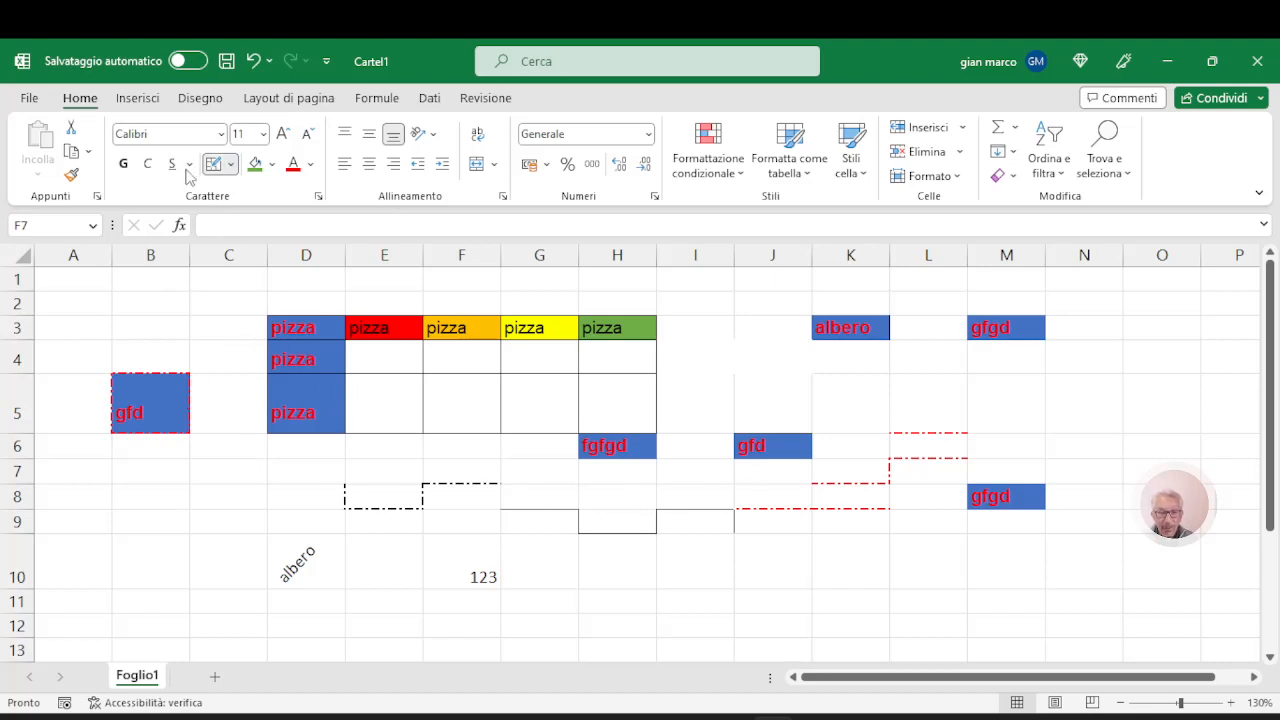
# Step: Erase the red borders around B5 and the black dash-dot borders around E8 and F8 with Elimina bordo
pyautogui.click(231, 166)
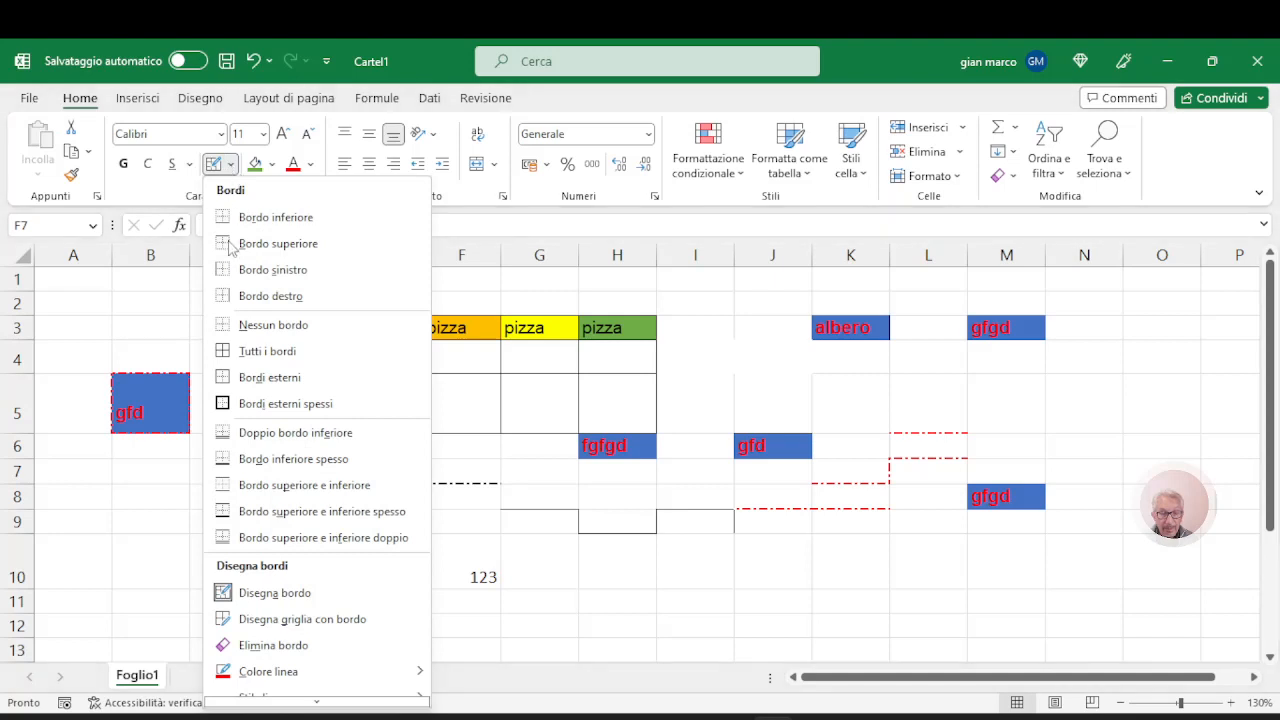
pyautogui.click(262, 647)
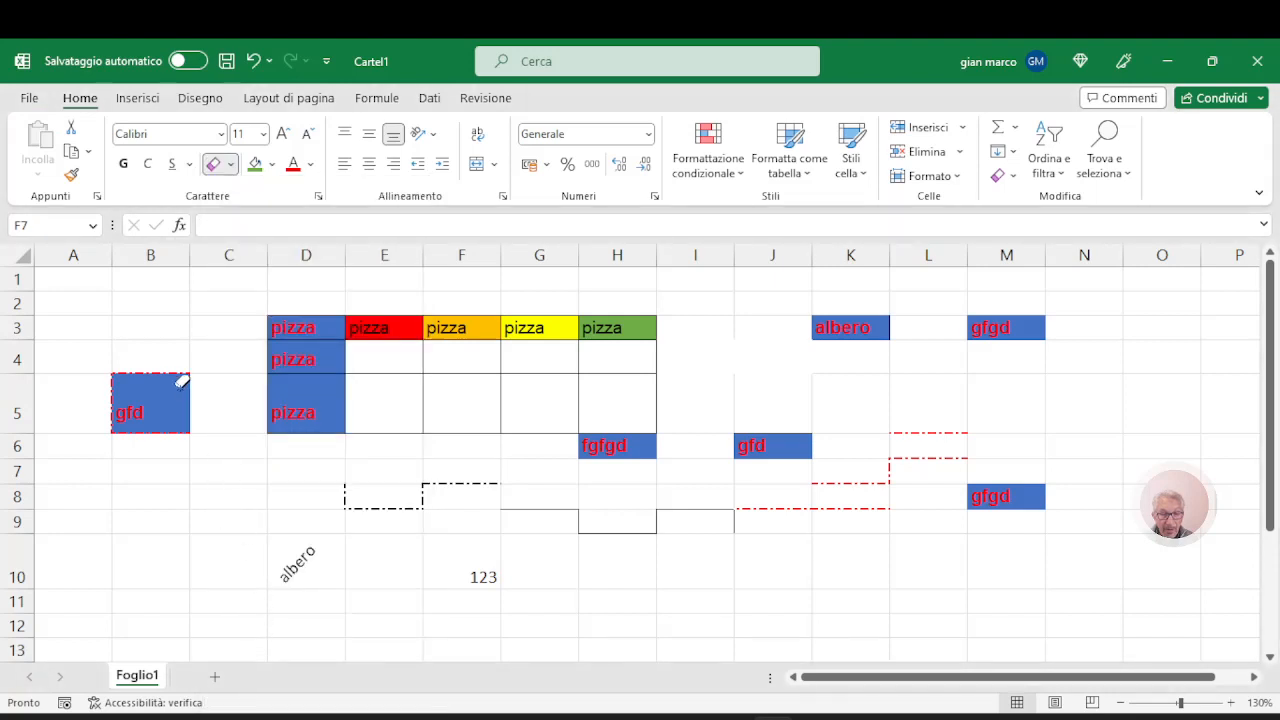
pyautogui.click(120, 381)
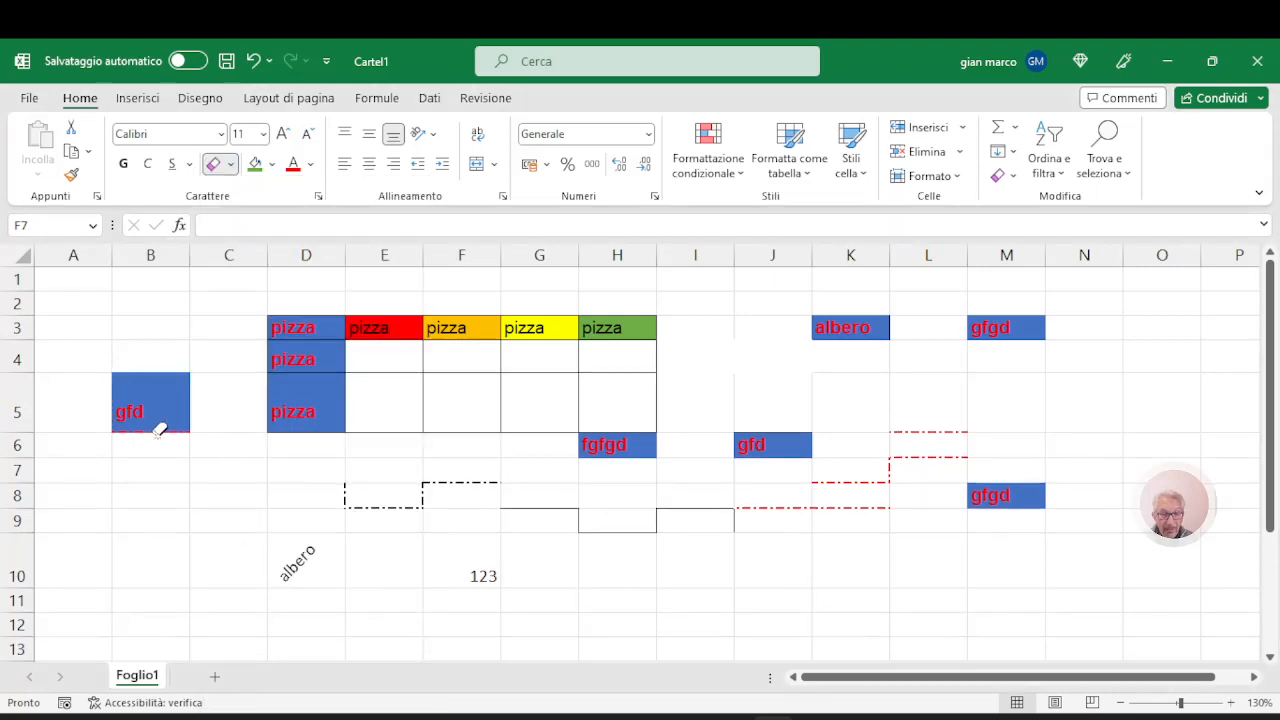
pyautogui.click(346, 494)
pyautogui.click(376, 508)
pyautogui.click(458, 483)
pyautogui.click(424, 492)
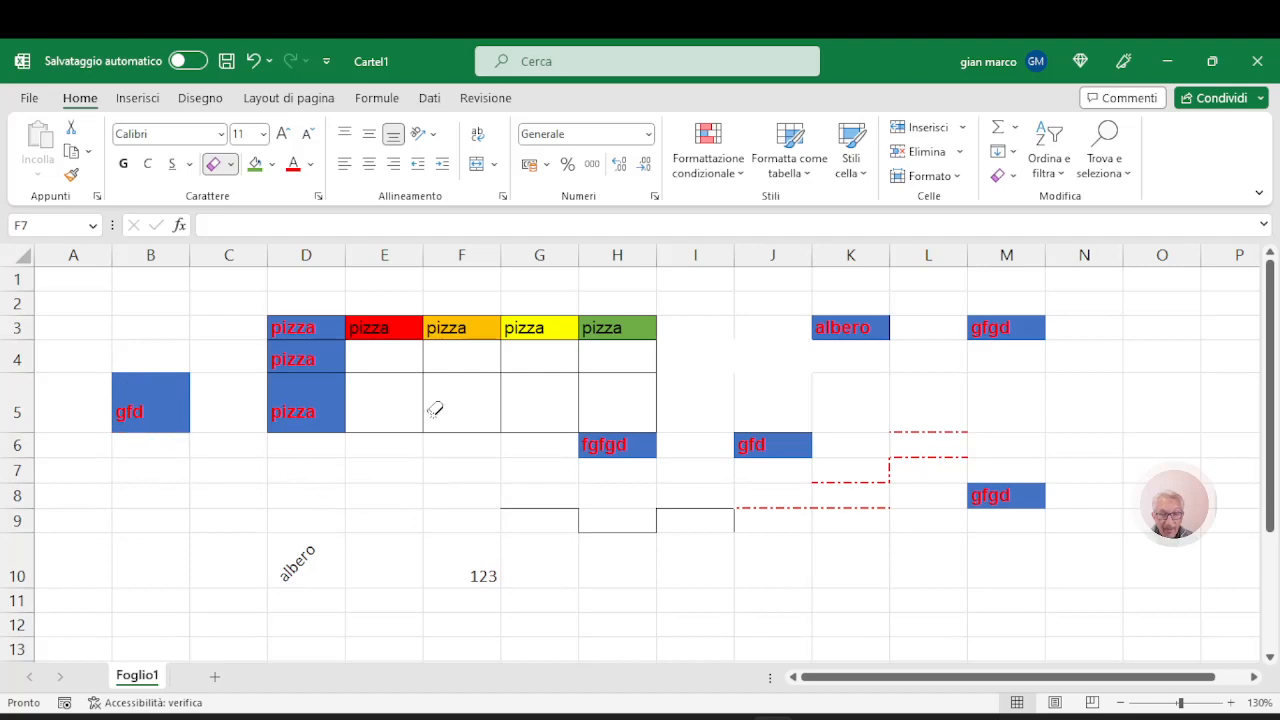
# Step: Erase the thin black borders along G9 to I9 and the inner table borders between F5 and G5 and beside and below H4
pyautogui.click(553, 507)
pyautogui.click(502, 402)
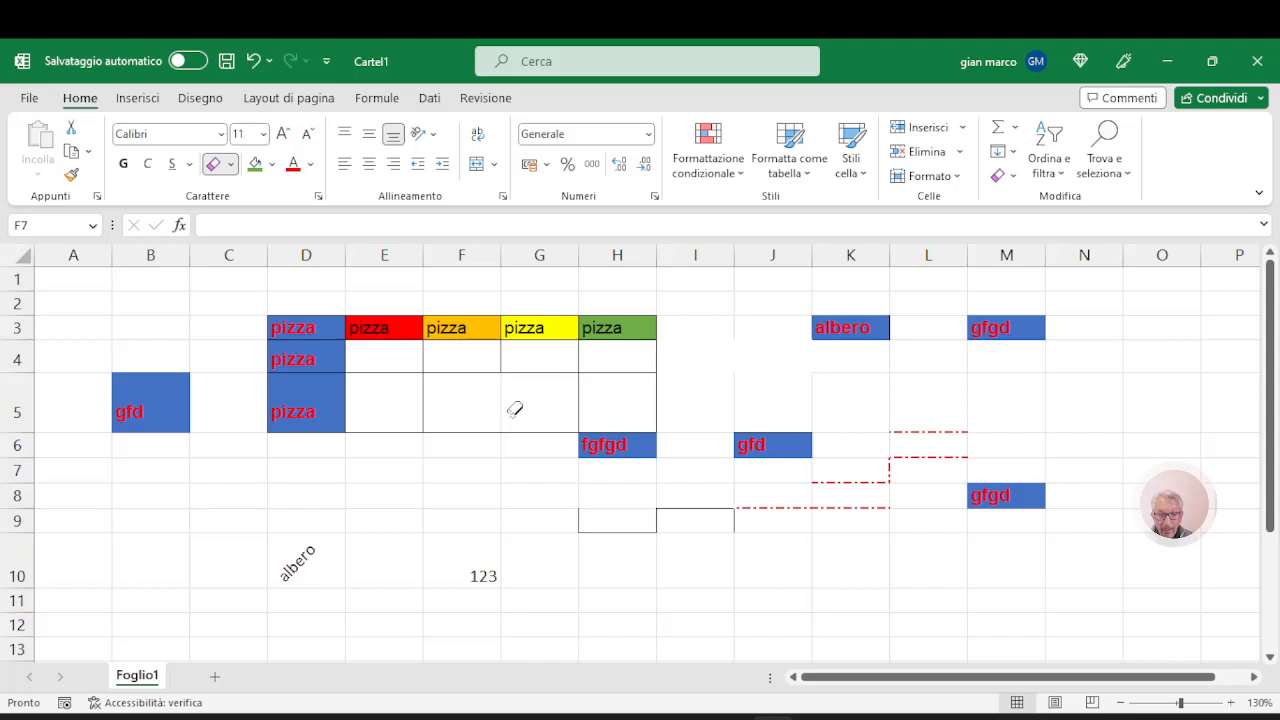
pyautogui.click(579, 356)
pyautogui.click(620, 372)
pyautogui.moveTo(682, 505)
pyautogui.mouseDown()
pyautogui.moveTo(643, 529)
pyautogui.moveTo(576, 514)
pyautogui.mouseUp()
# Step: Erase the red dash-dot borders on K8, L7 and L6, and leave eraser mode by applying Nessun bordo to F7
pyautogui.click(836, 506)
pyautogui.click(842, 482)
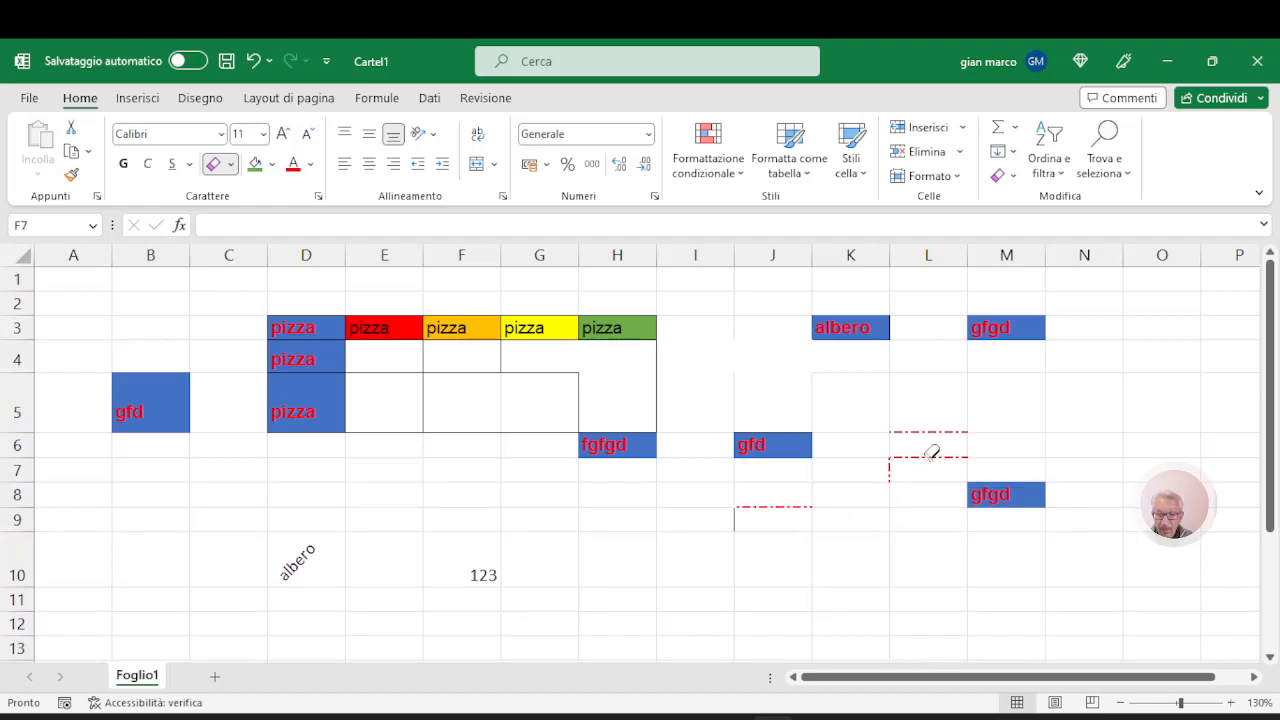
pyautogui.click(927, 457)
pyautogui.click(935, 432)
pyautogui.click(888, 471)
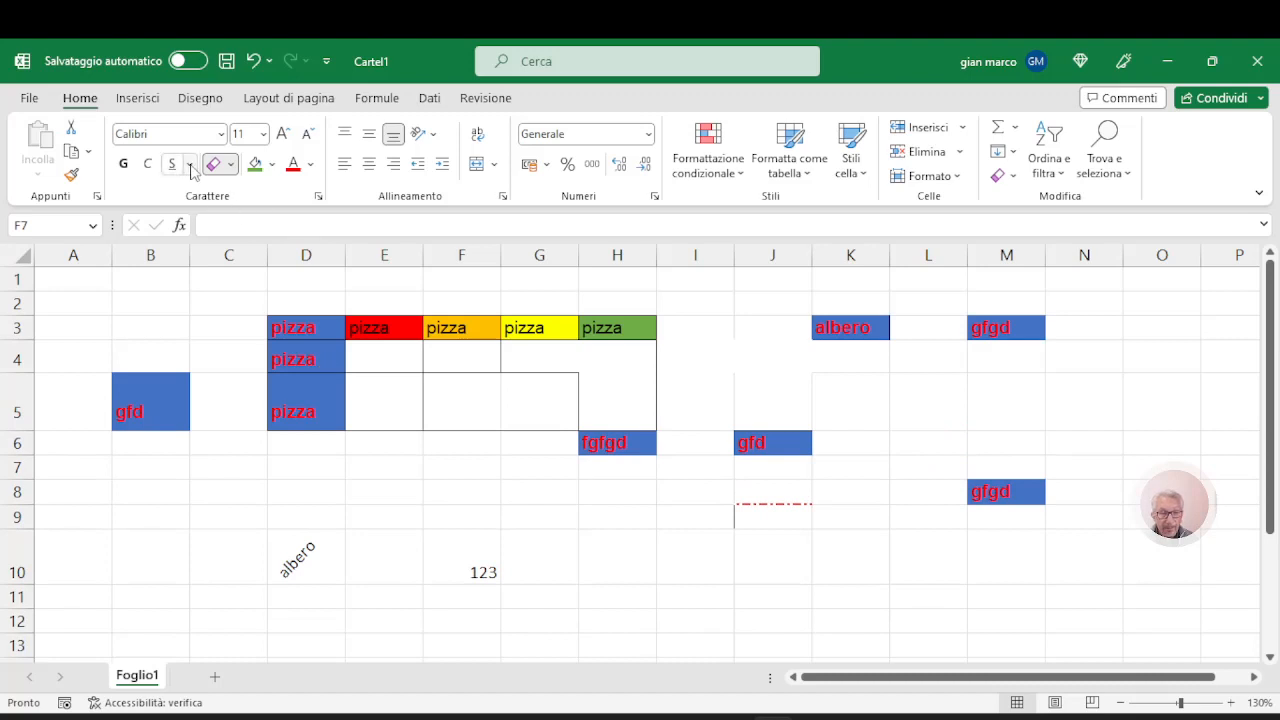
pyautogui.click(230, 164)
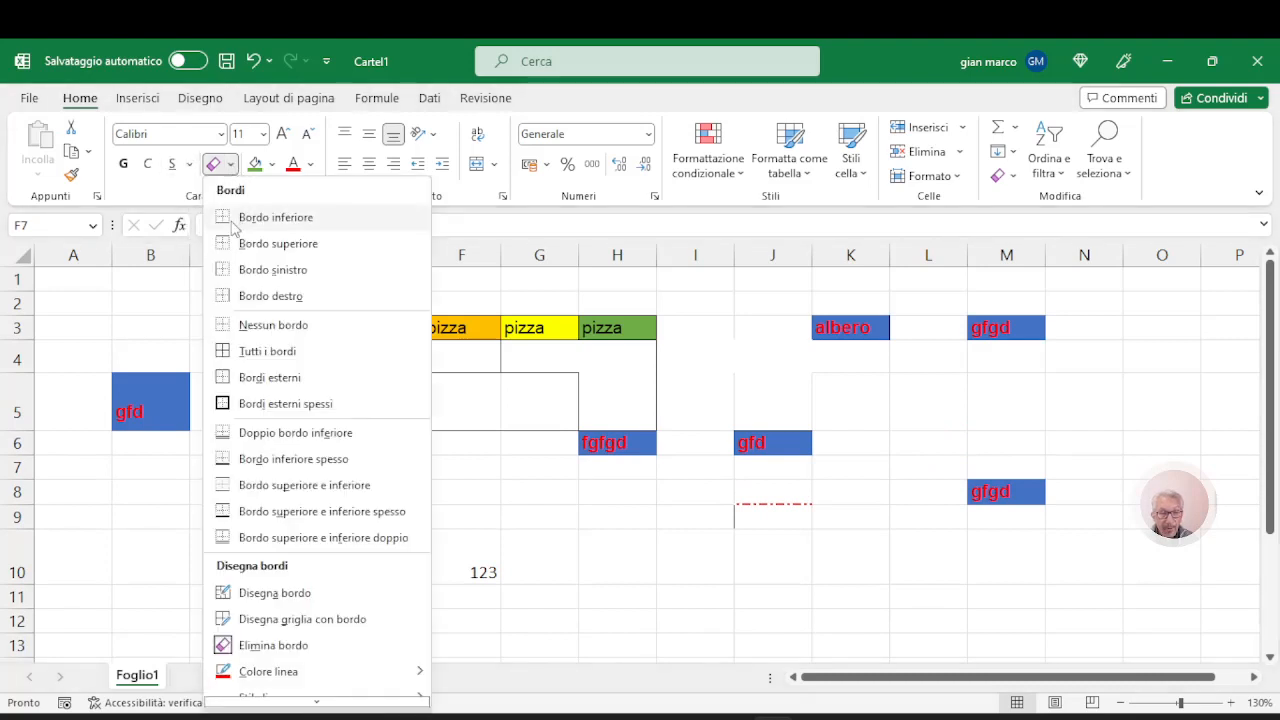
pyautogui.click(225, 325)
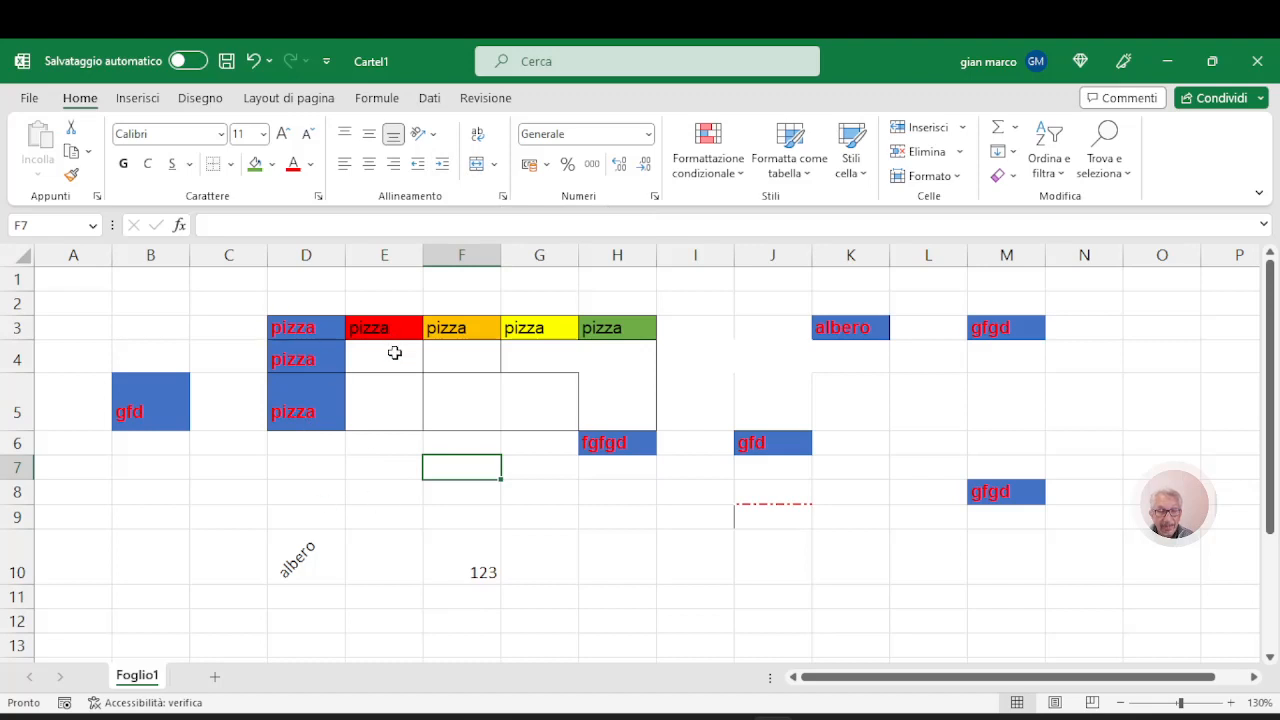
# Step: Merge cells D3 and E3 with Unisci e allinea al centro, accepting that only the upper-left value is kept
pyautogui.click(333, 329)
pyautogui.click(376, 329)
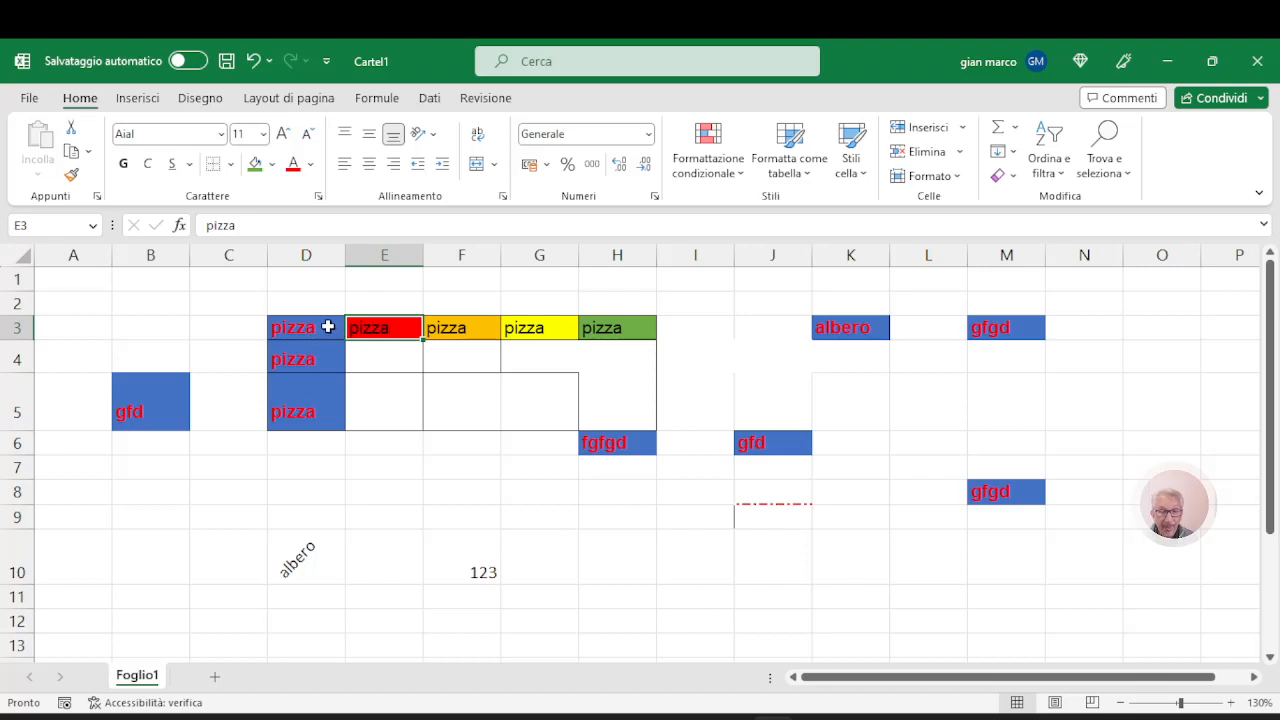
pyautogui.moveTo(327, 328); pyautogui.dragTo(372, 330)
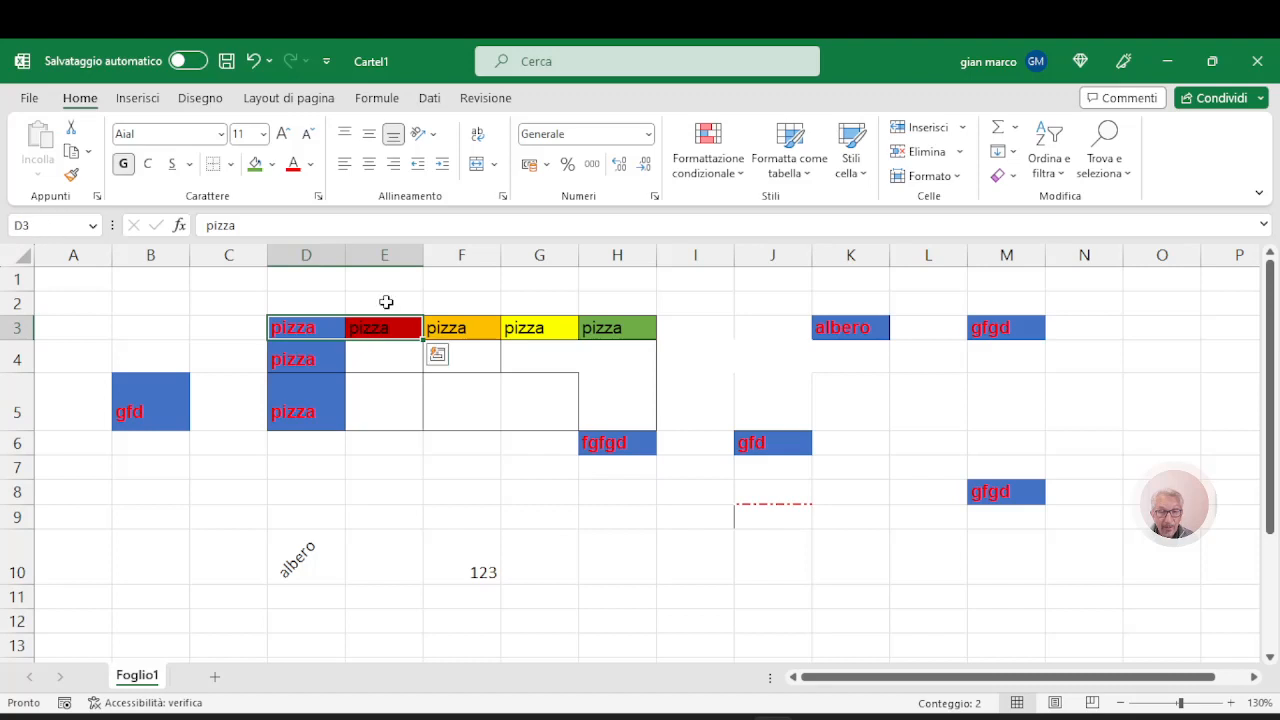
pyautogui.click(478, 166)
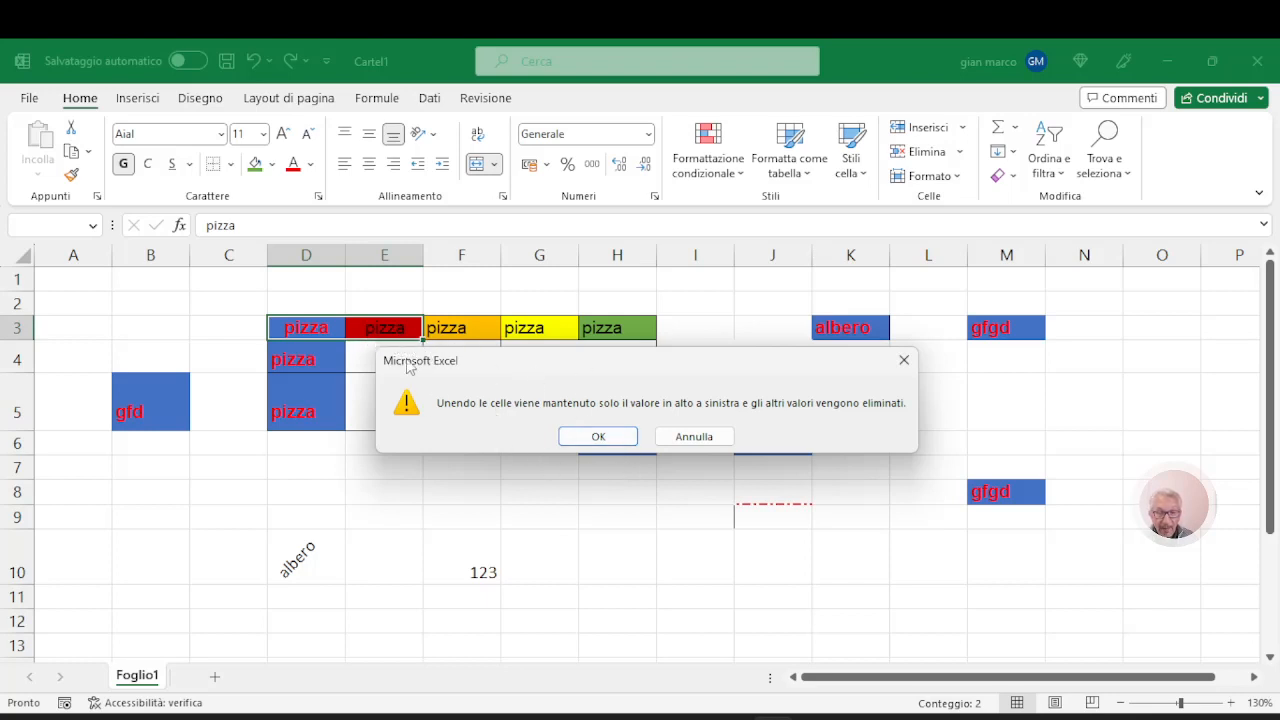
pyautogui.click(608, 438)
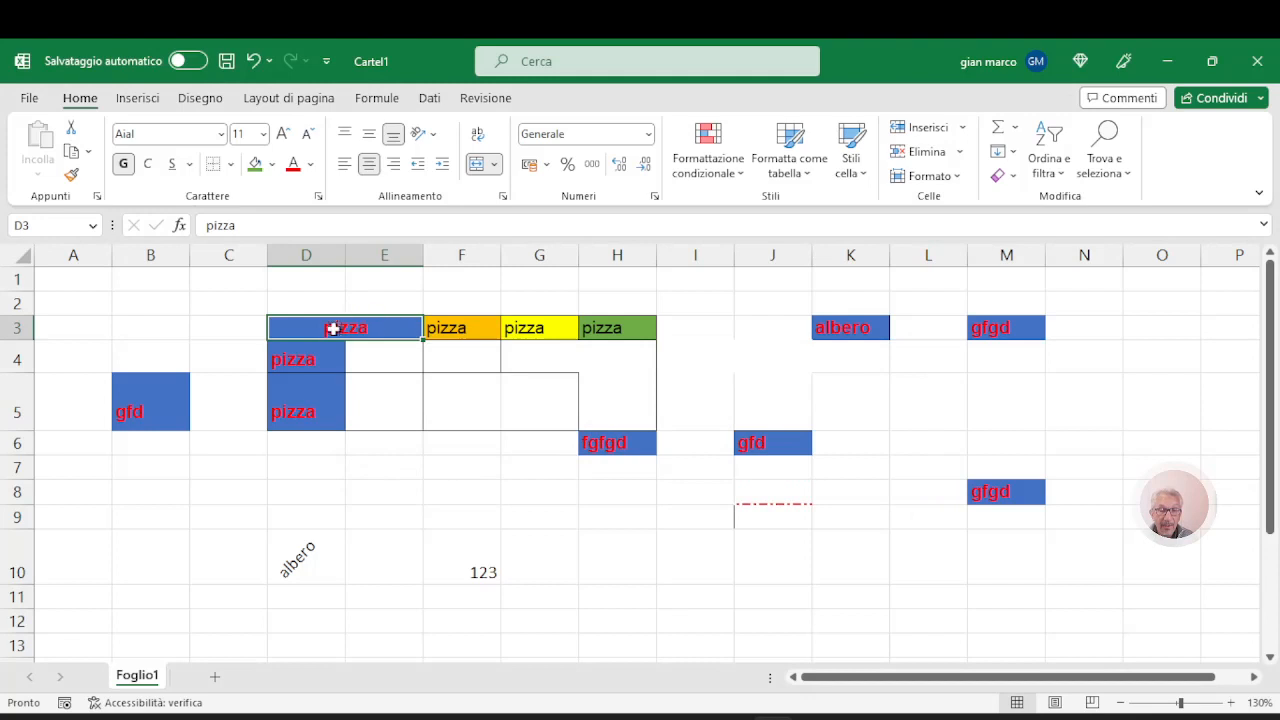
# Step: Split the merged D3:E3 cell with Dividi celle and check D3 and E3 individually
pyautogui.click(494, 164)
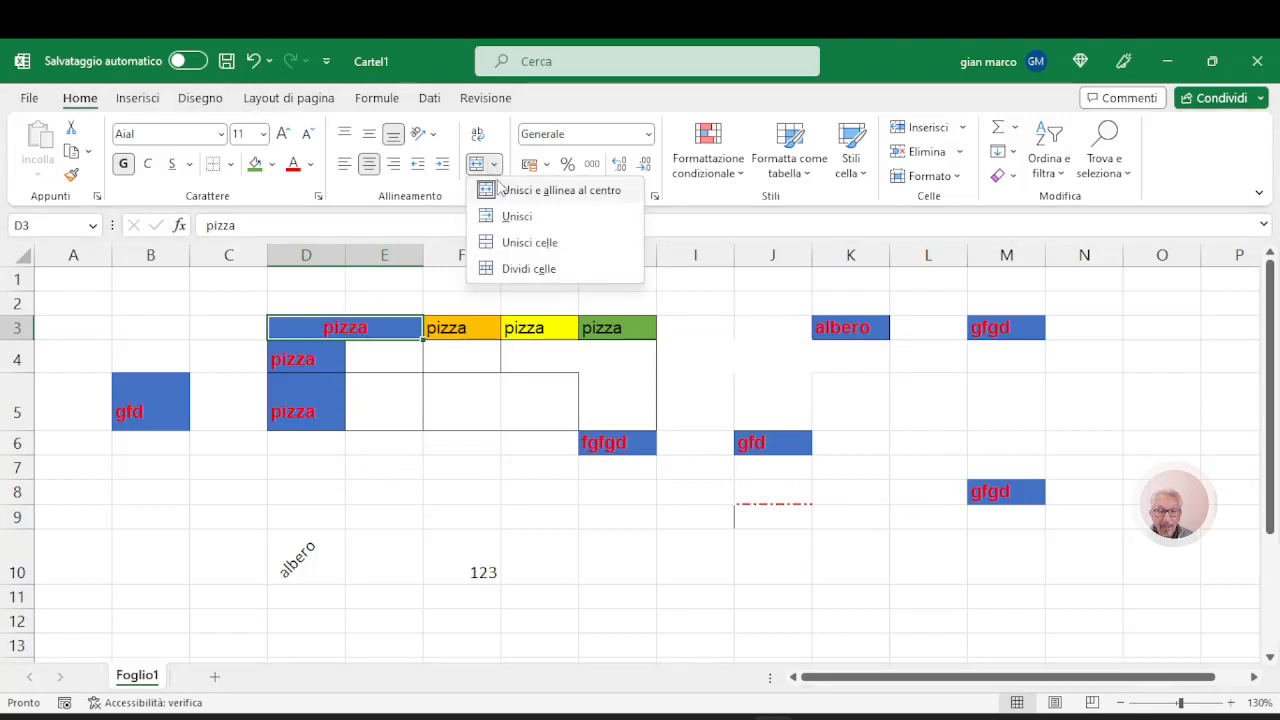
pyautogui.click(517, 270)
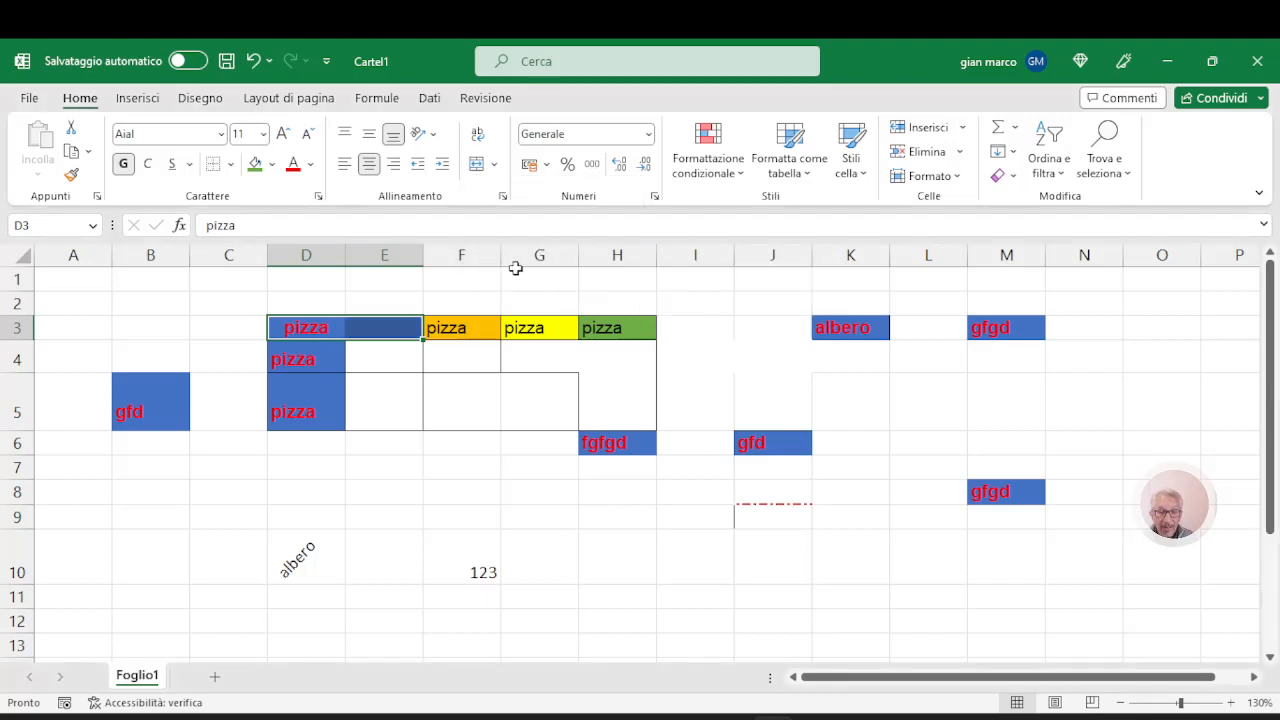
pyautogui.click(461, 536)
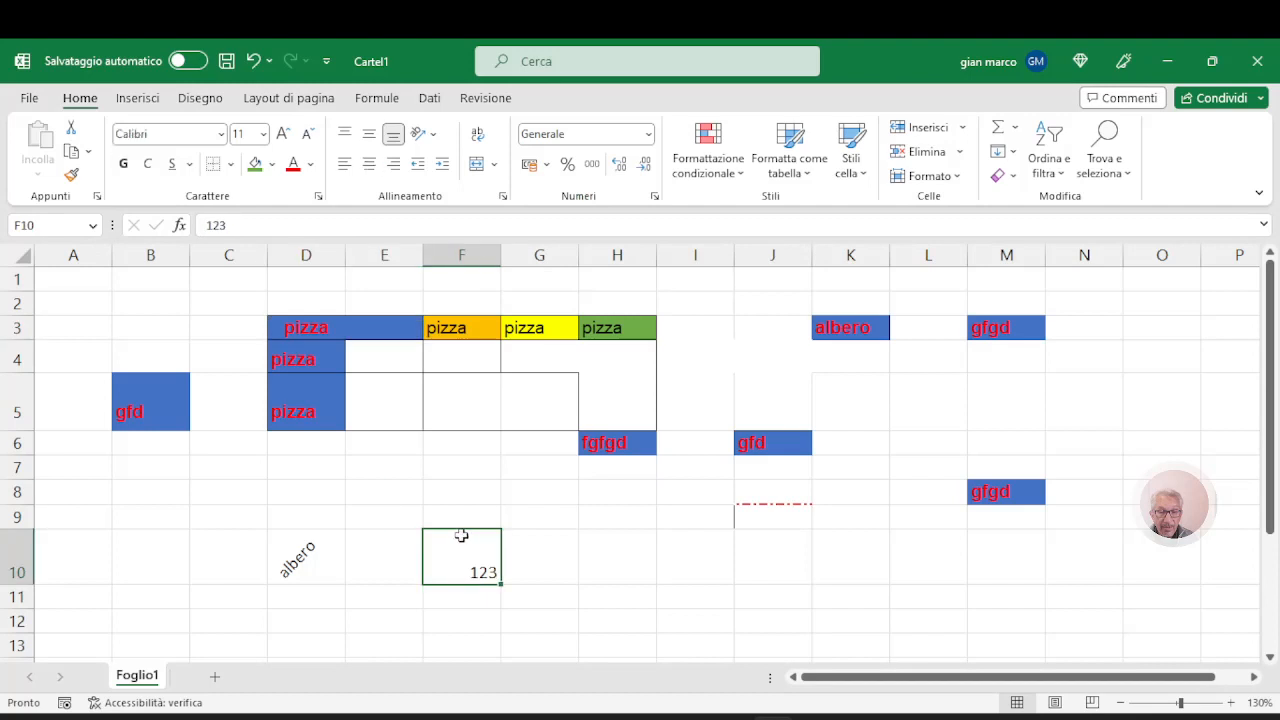
pyautogui.click(376, 331)
pyautogui.click(337, 329)
pyautogui.click(370, 329)
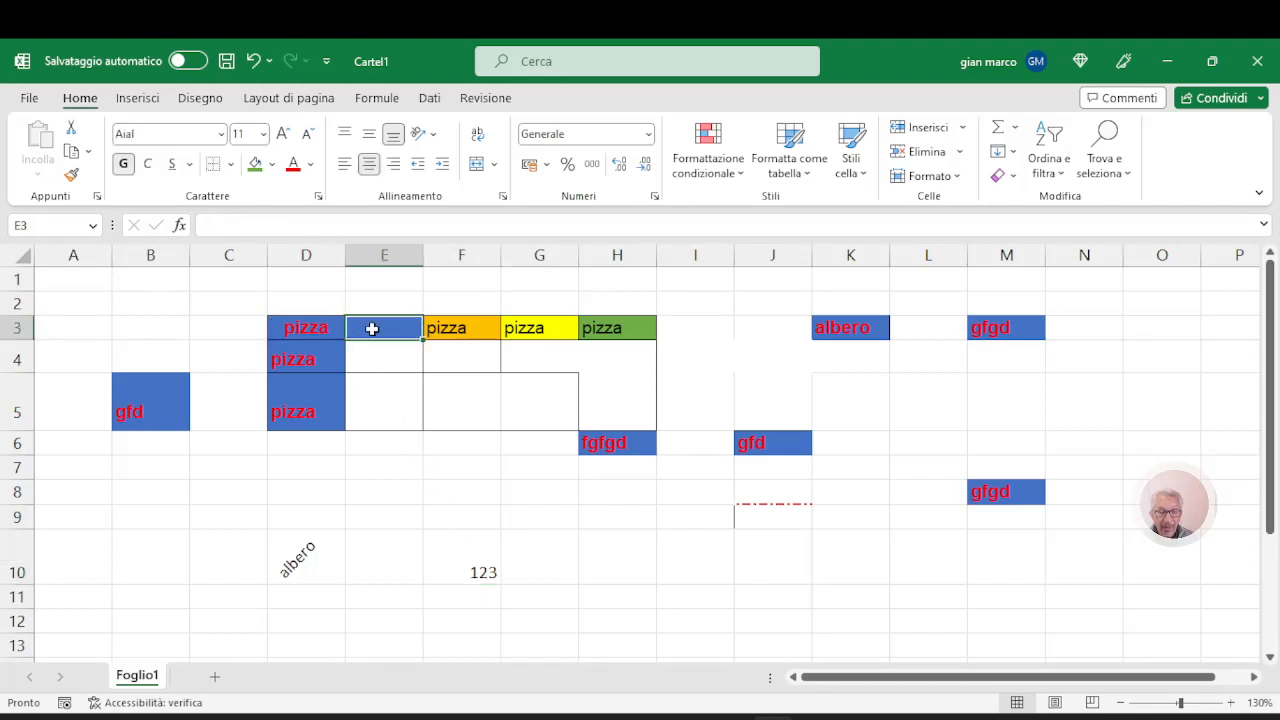
pyautogui.click(332, 329)
pyautogui.click(409, 327)
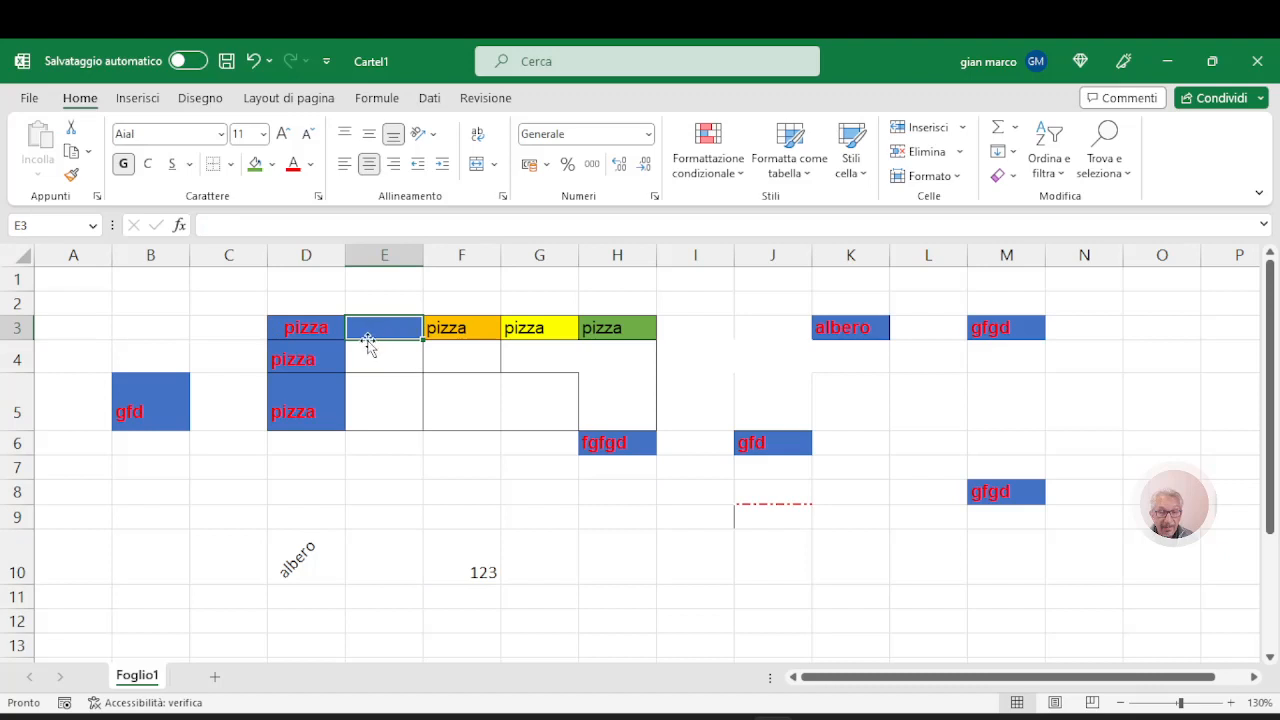